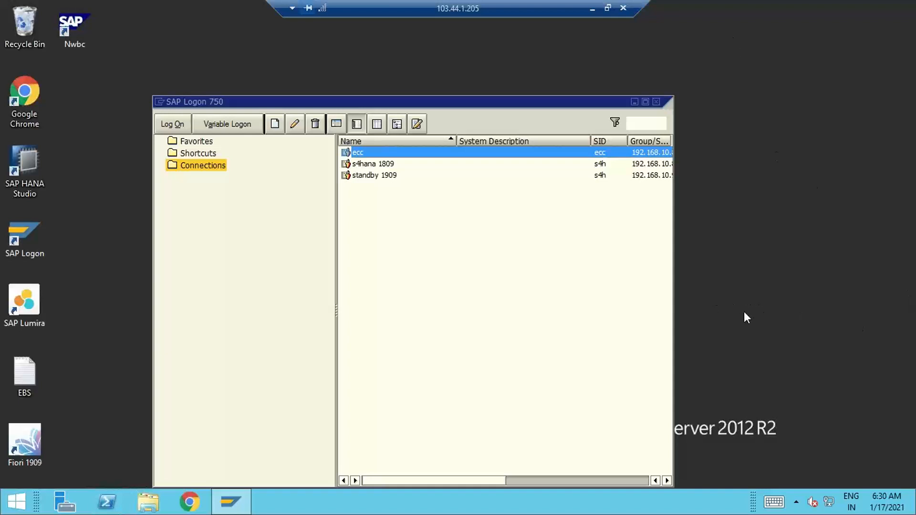
- Open the standby 1909 connection and log on to client 800 with the user name and password
key(Down)
key(Down)
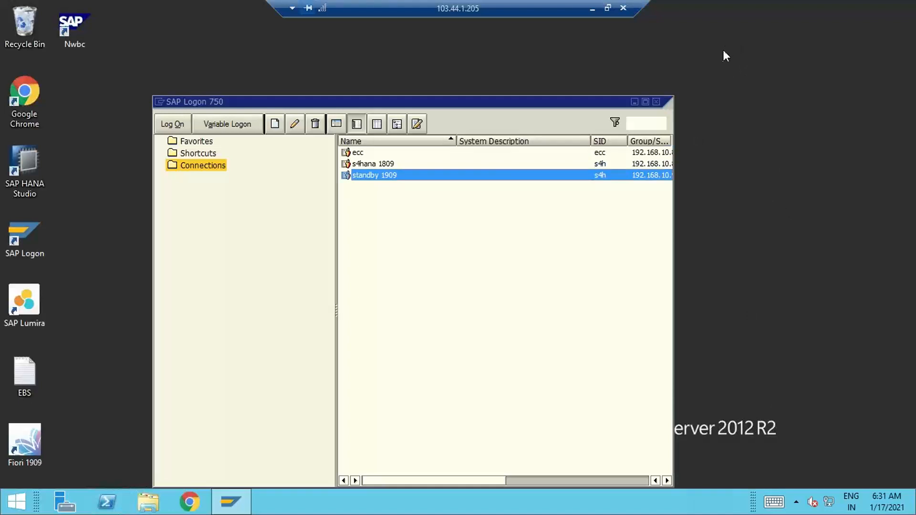
double_click(410, 175)
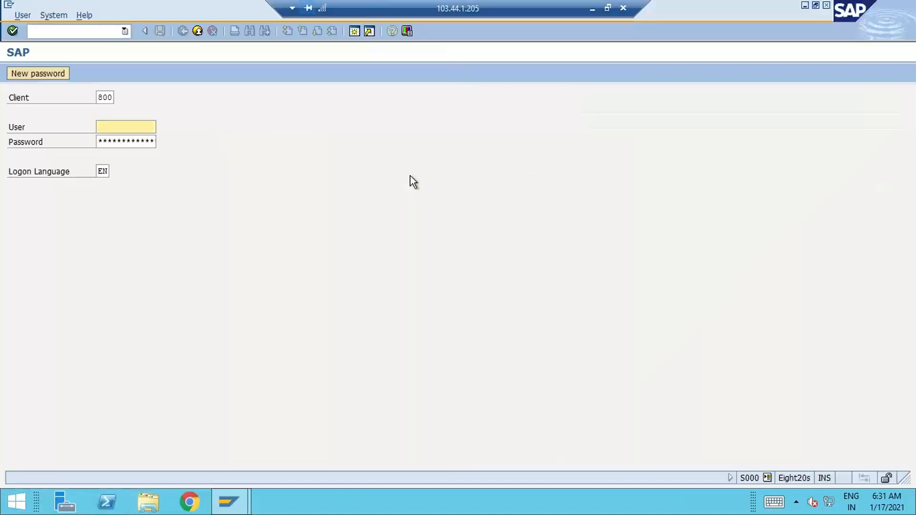
text(pradeep)
key(Tab)
text(******)
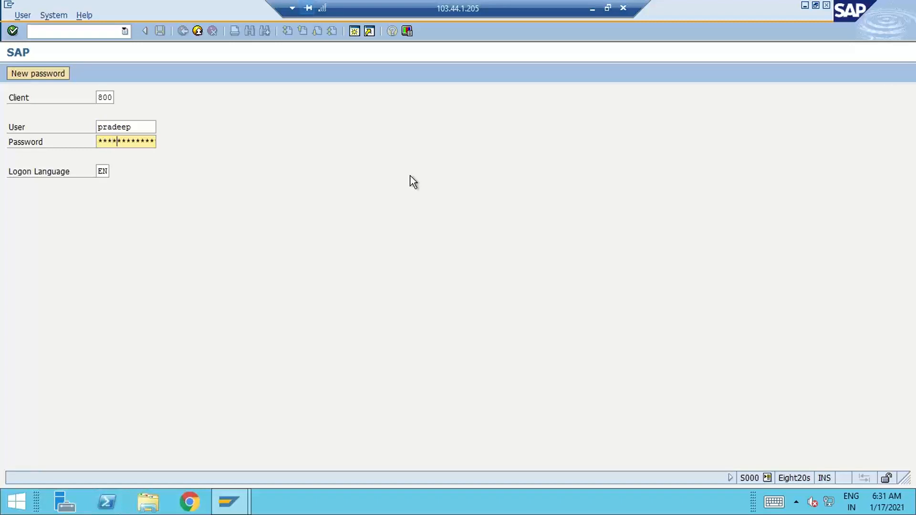
key(Return)
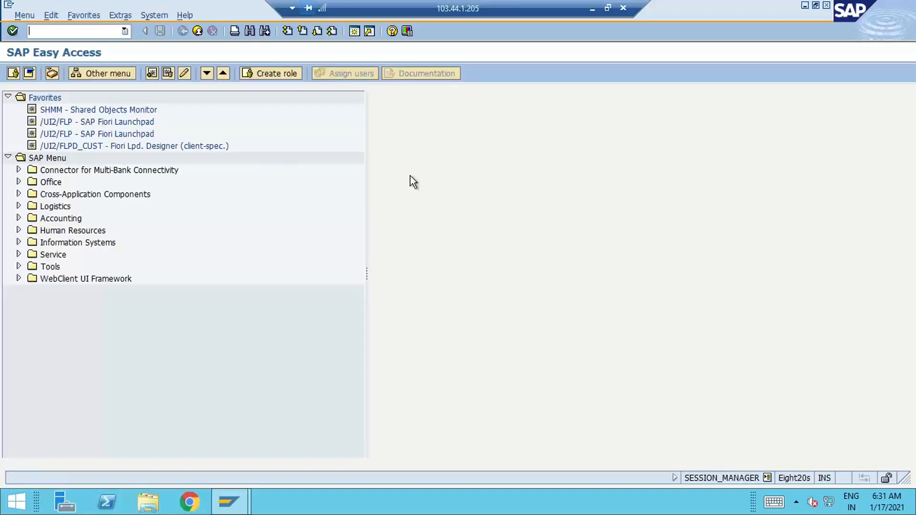
- Open the SAP Reference IMG through transaction spro and expand Financial Accounting down to the Central Finance settings
text(spro)
key(Return)
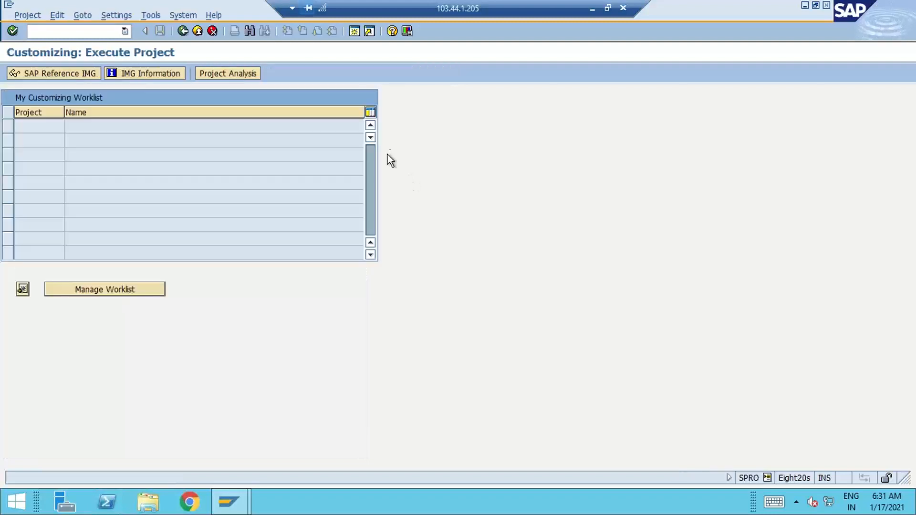
click(85, 72)
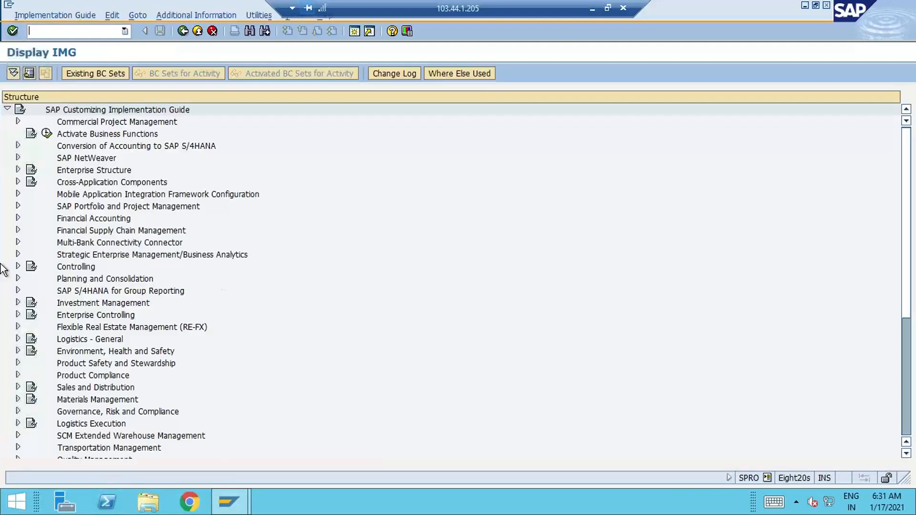
click(18, 218)
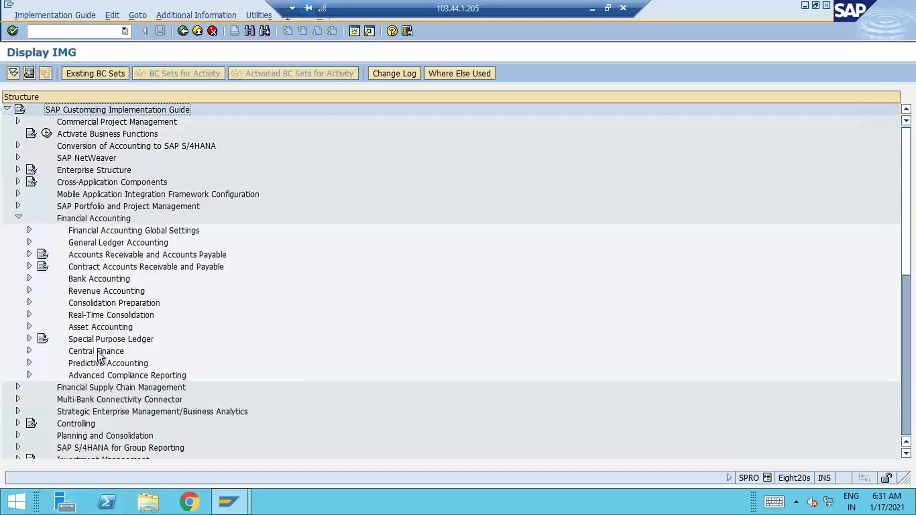
click(97, 351)
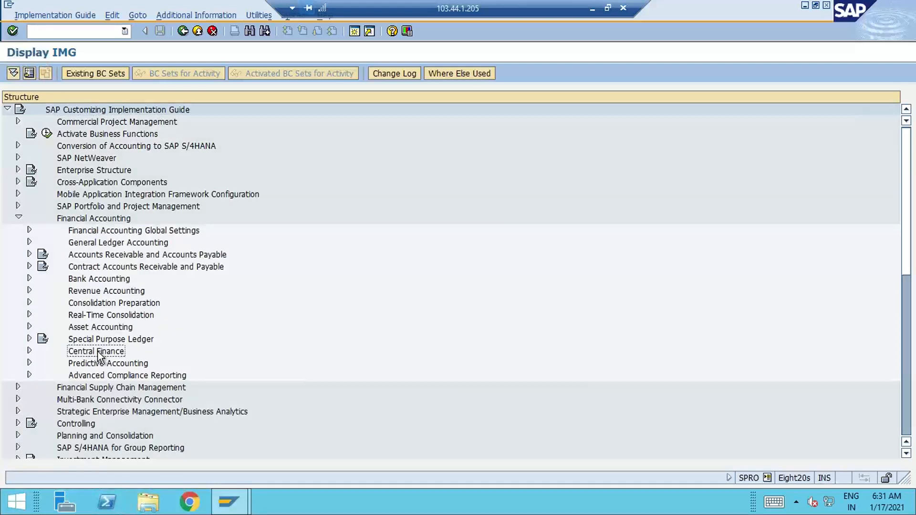
click(30, 350)
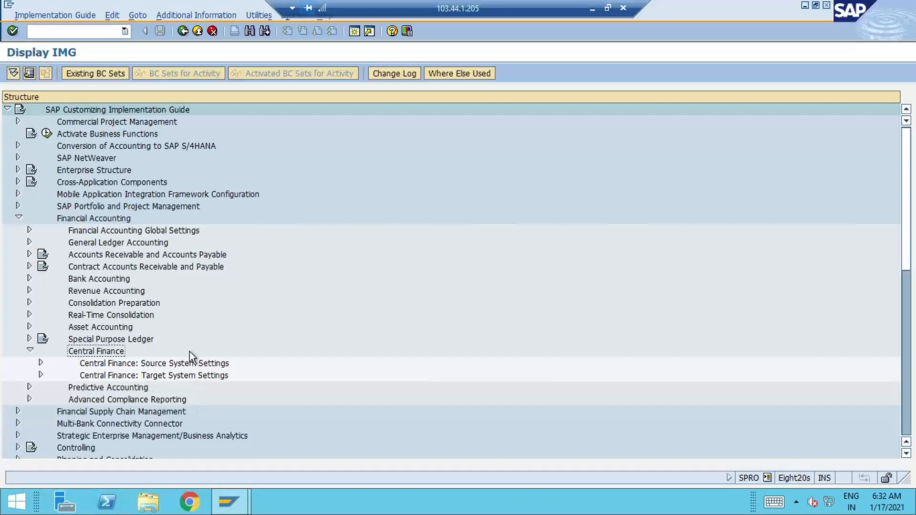
- End the current session with /nex and open the ecc connection
click(77, 31)
text(/nex)
key(Return)
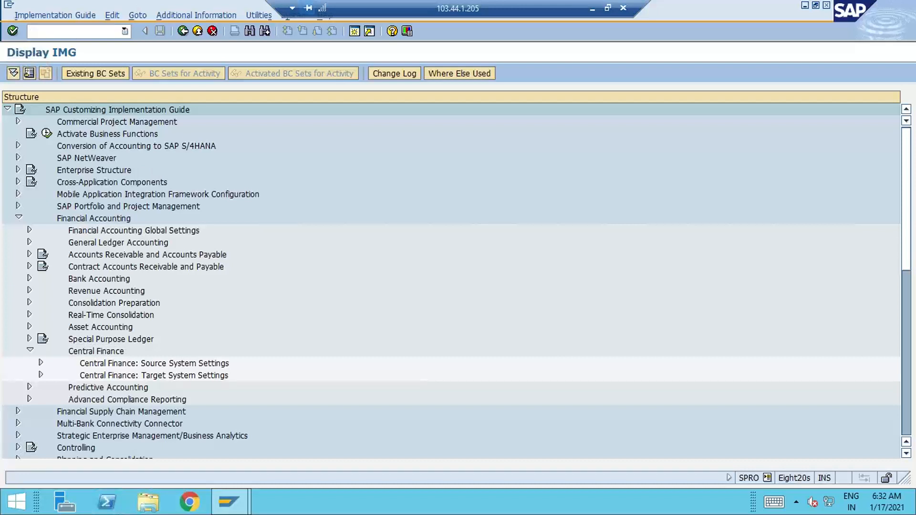
click(381, 154)
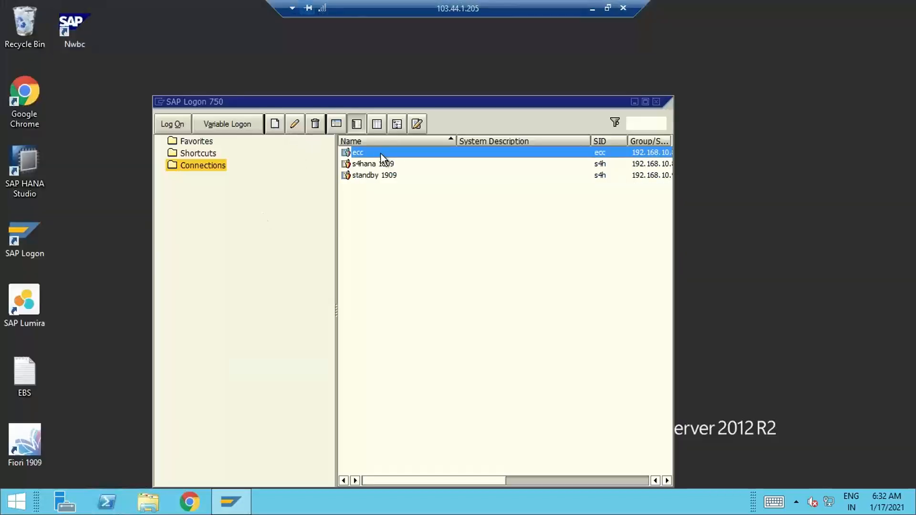
double_click(381, 154)
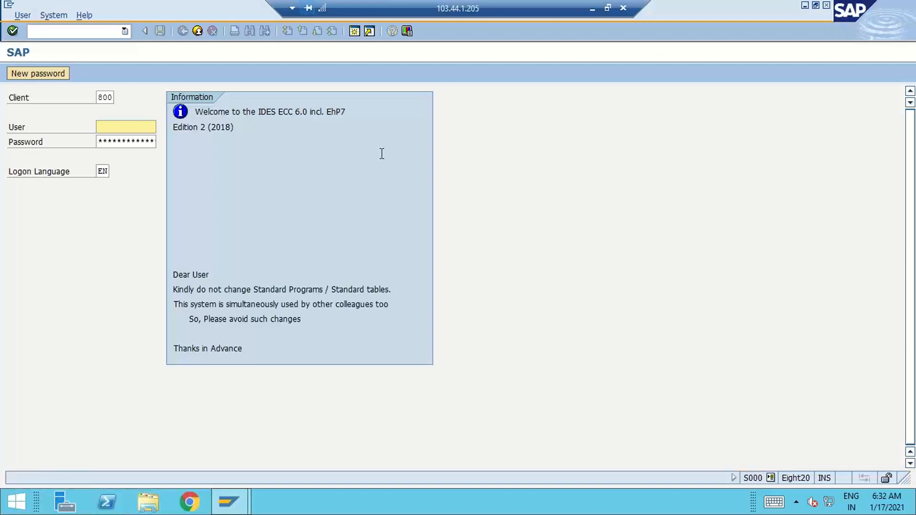
- Log on to client 800 of the ecc system with the user name and password
text(pradeep)
key(Tab)
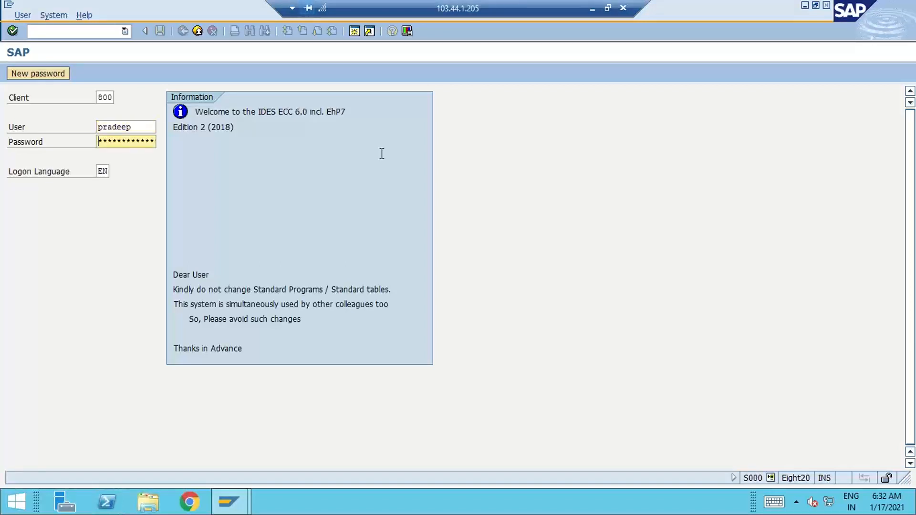
text(*)
key(shift+Tab)
key(BackSpace)
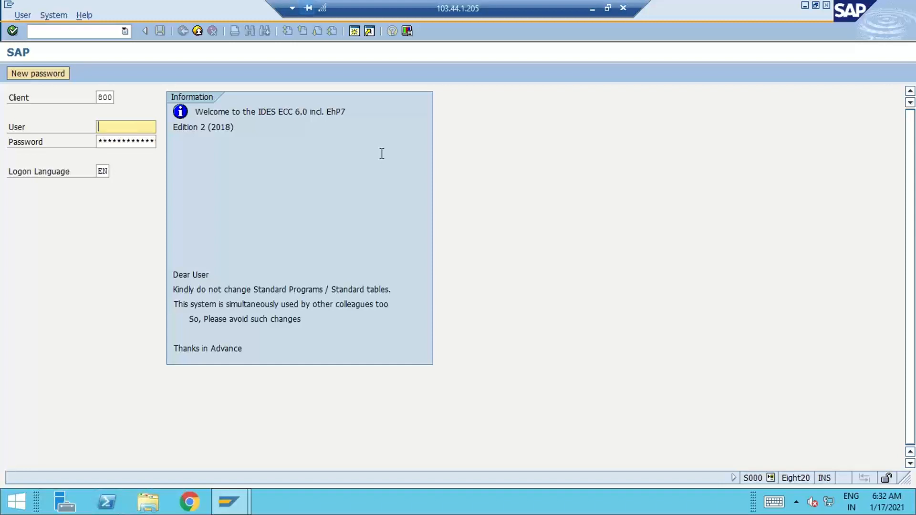
text(pradeep1)
key(Tab)
text(*******)
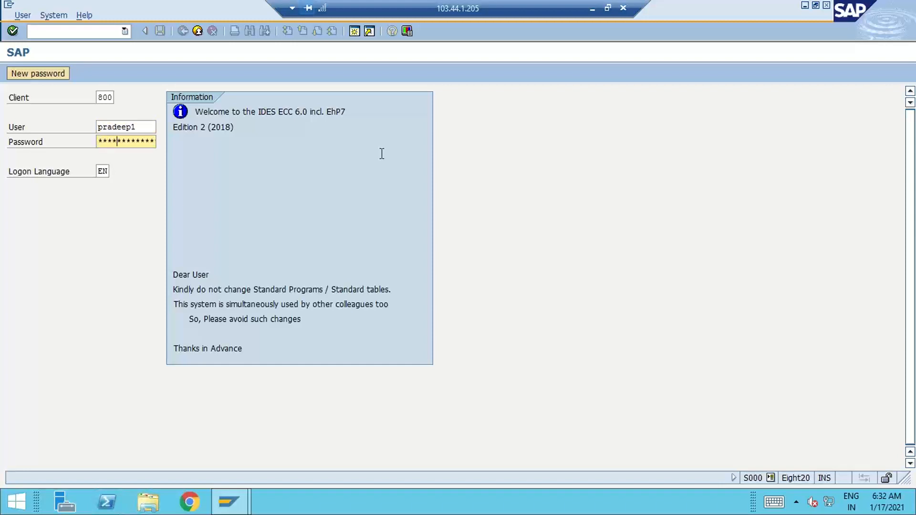
key(Return)
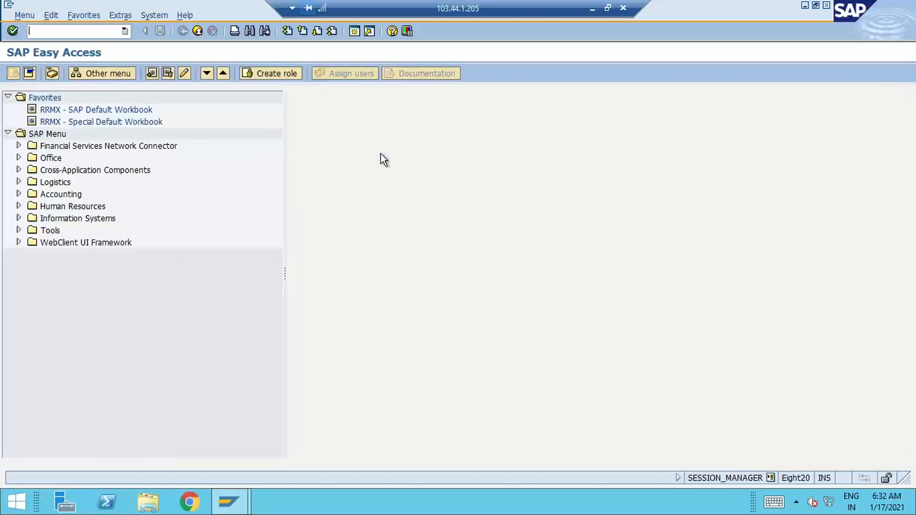
- Display the ecc system's SAP Reference IMG through transaction spro
text(spro)
key(Return)
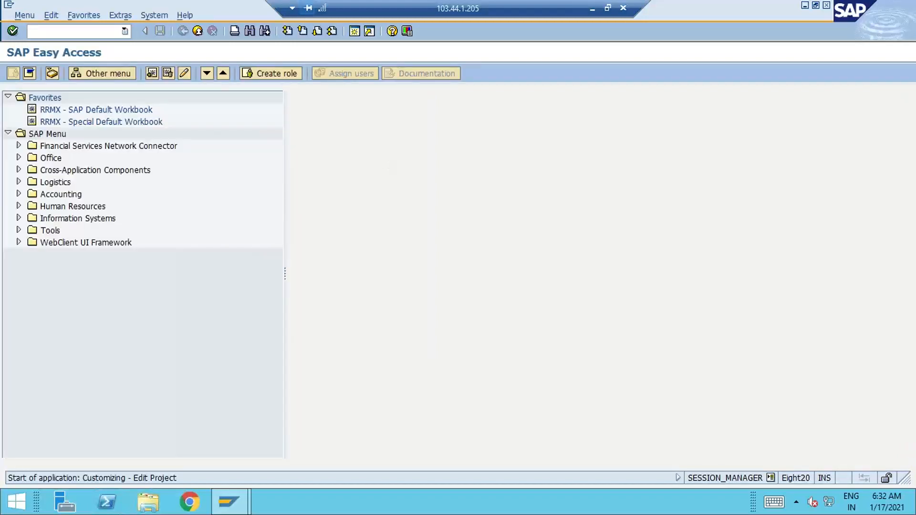
click(84, 75)
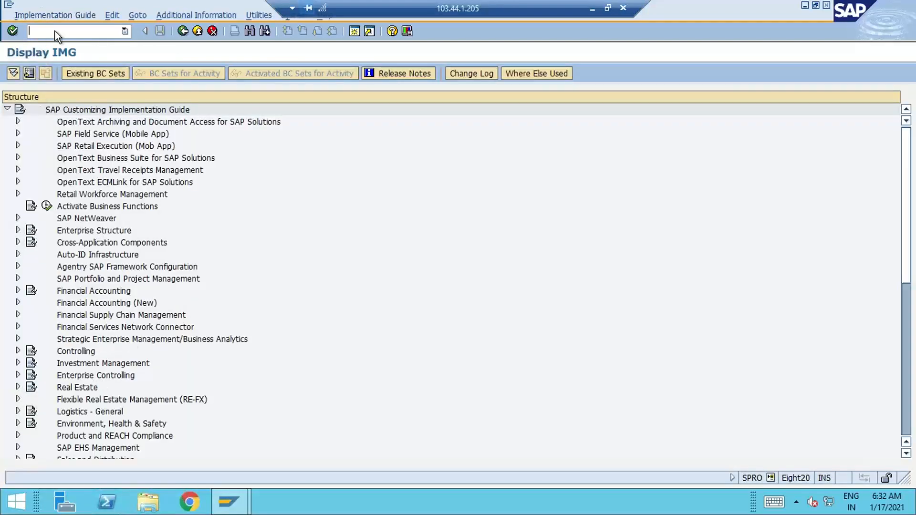
- Try to open the Central Finance IMG in the ecc system with /ncfinimg
text(/ncfinimg)
key(Return)
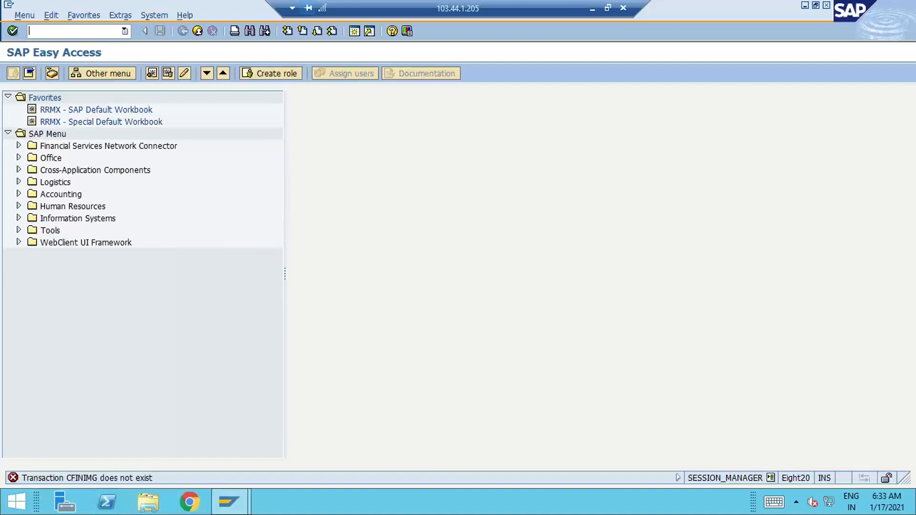
- Switch to OneNote to view the Central Finance architecture diagram, and return to the remote SAP session
click(591, 9)
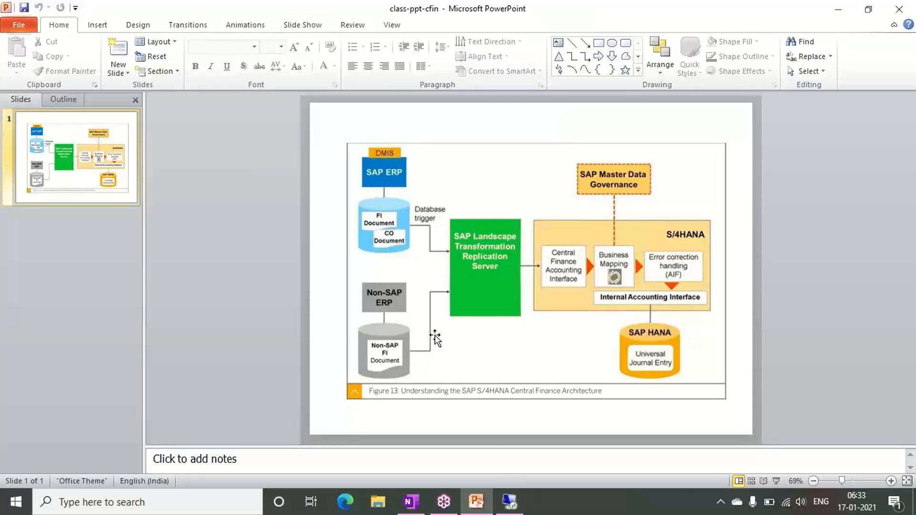
click(411, 502)
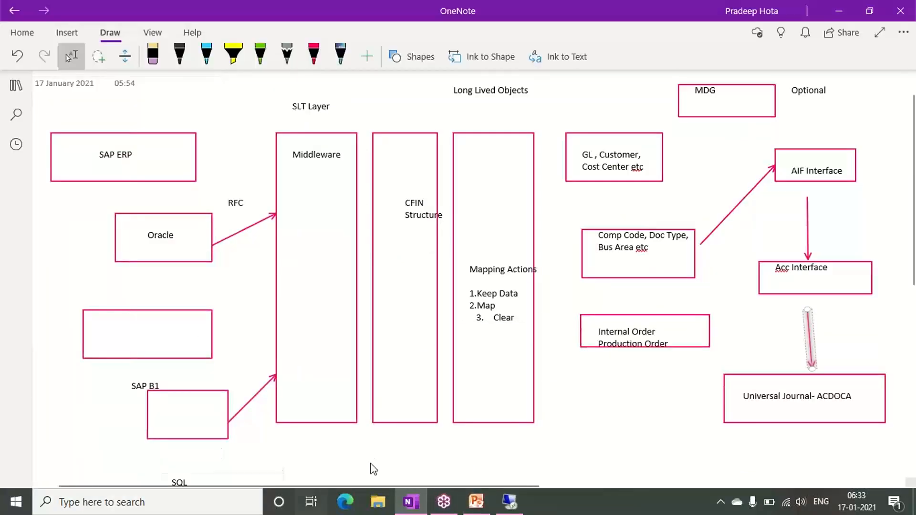
click(513, 501)
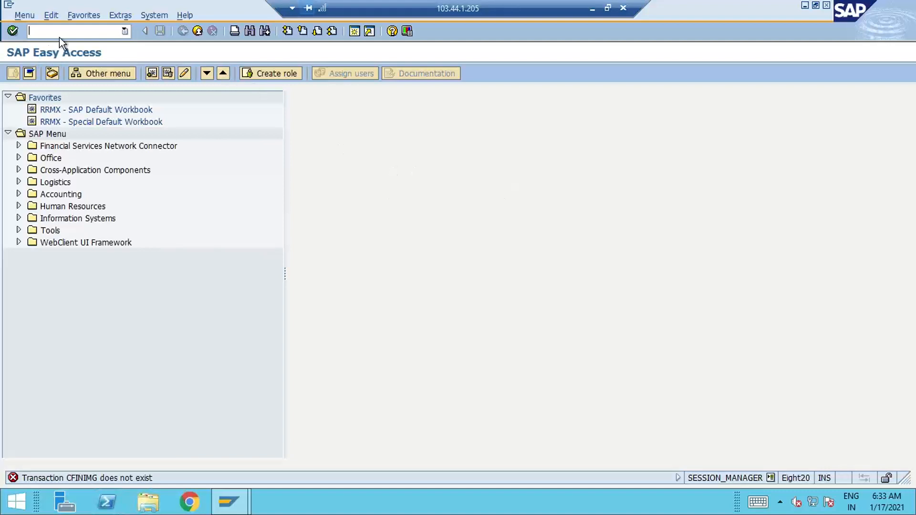
- End the ecc session with /nex and close SAP Logon
text(/nex)
key(Return)
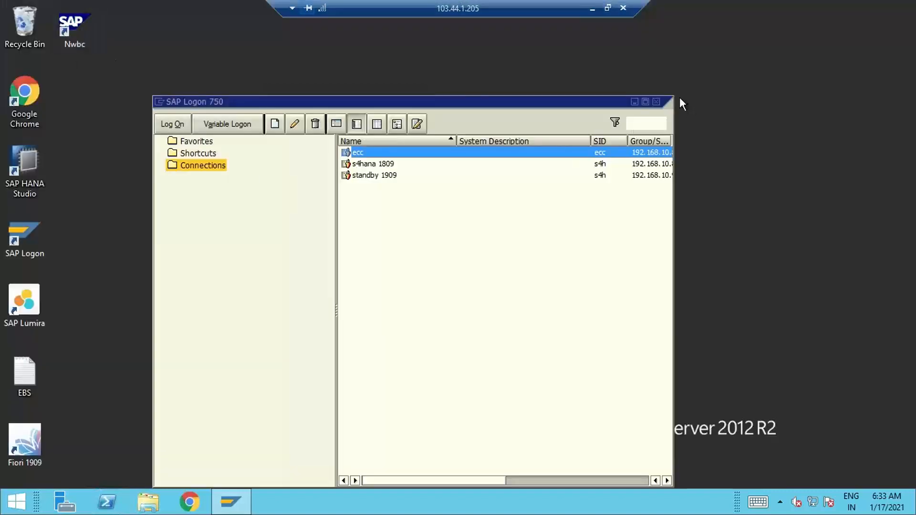
click(657, 102)
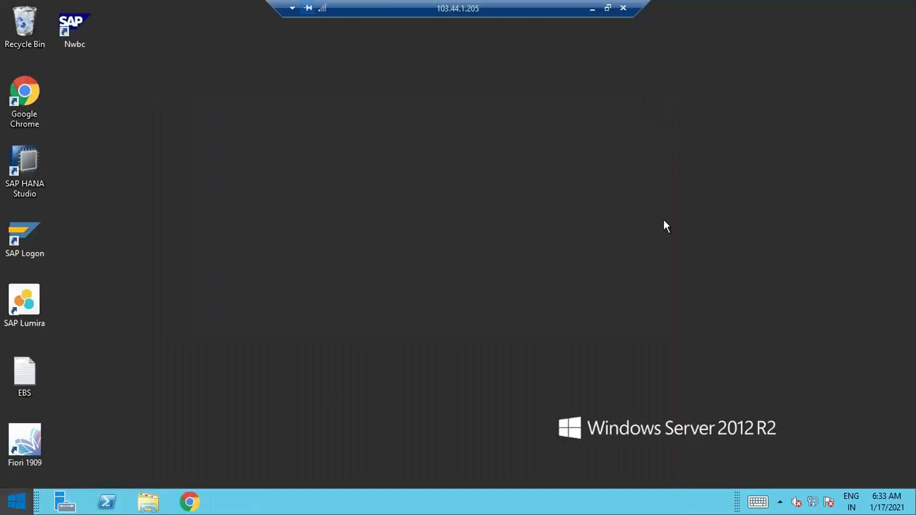
- Disconnect from the Windows Server 2012 R2 remote session
key(super)
click(830, 56)
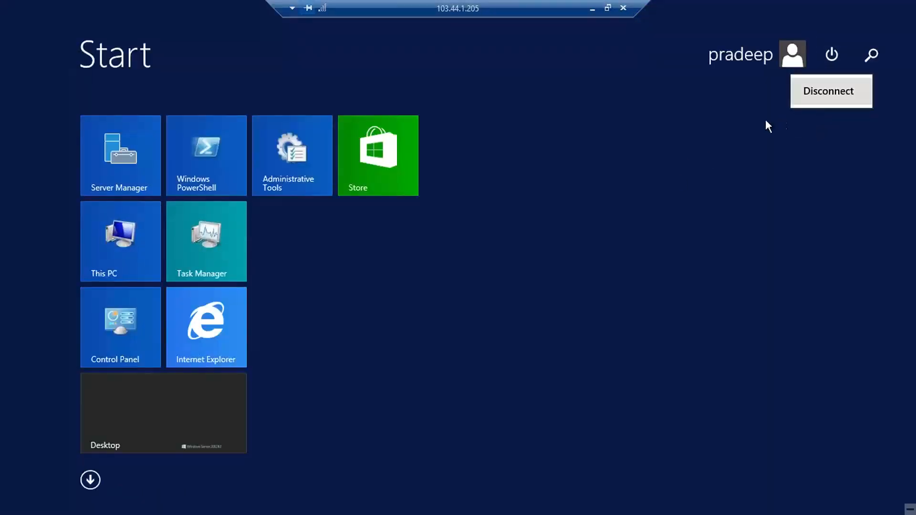
click(817, 91)
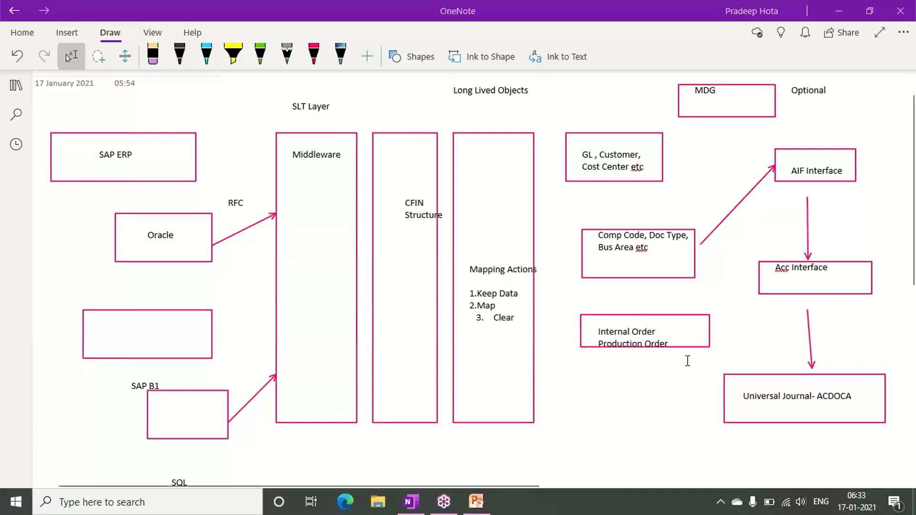
- Connect to s2.myfirewall.co:12270 through Remote Desktop Connection, entering the account password
key(super+r)
key(Return)
click(528, 165)
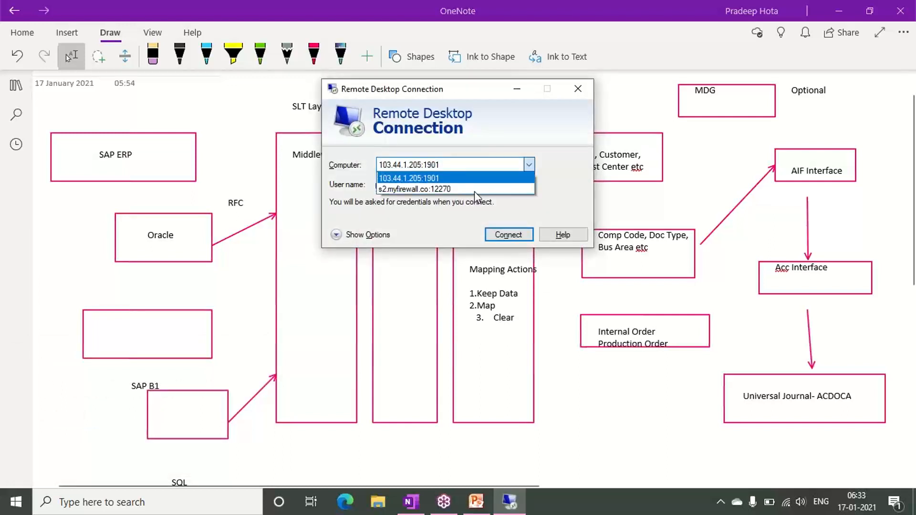
click(457, 186)
click(506, 235)
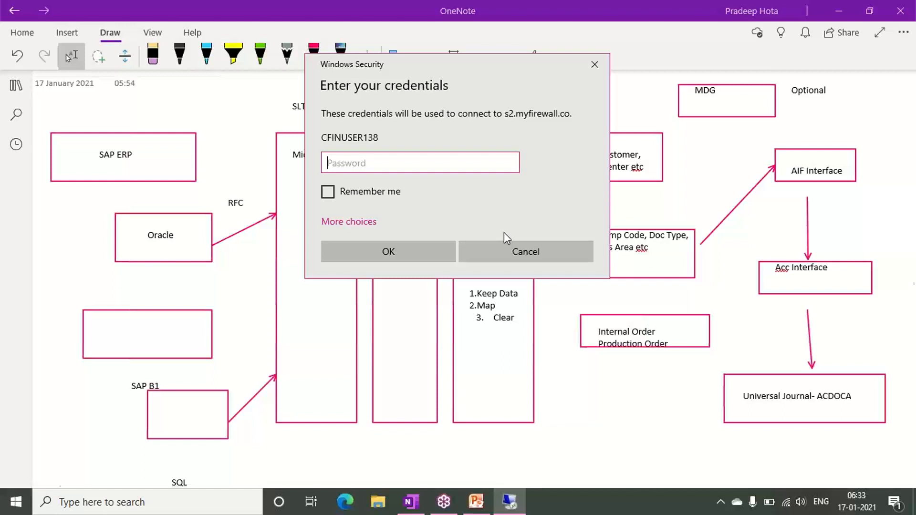
text(*********)
key(Return)
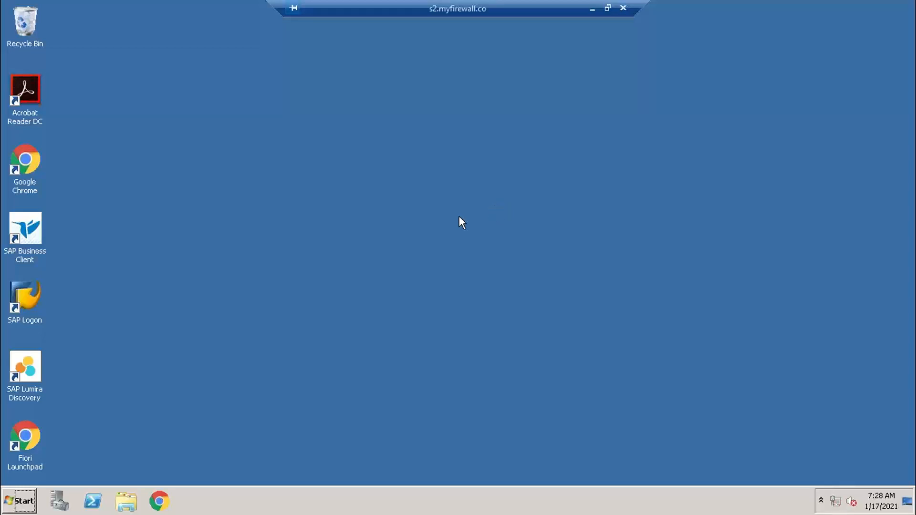
- Start SAP Logon, open the ECC-Source connection and log on to client 800 with the user name and password
click(34, 294)
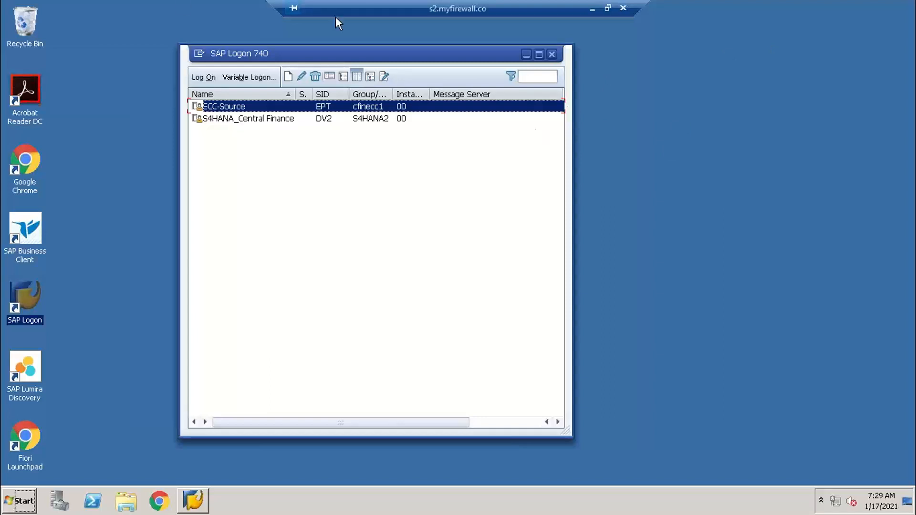
double_click(224, 106)
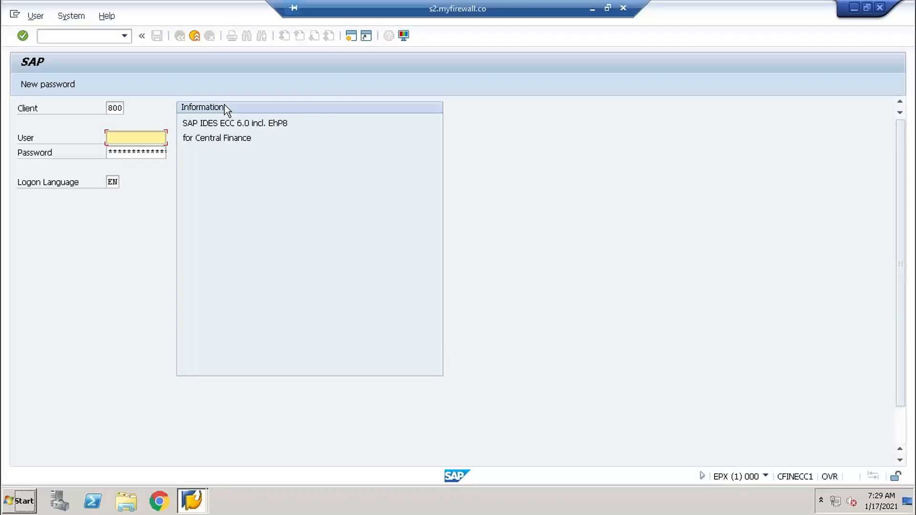
key(Down)
key(Down)
key(Return)
key(Tab)
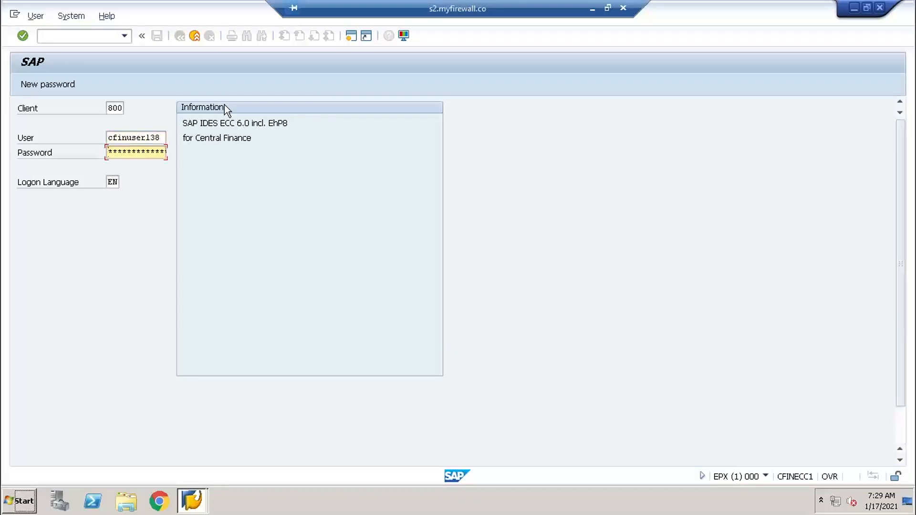
text(*********)
key(Return)
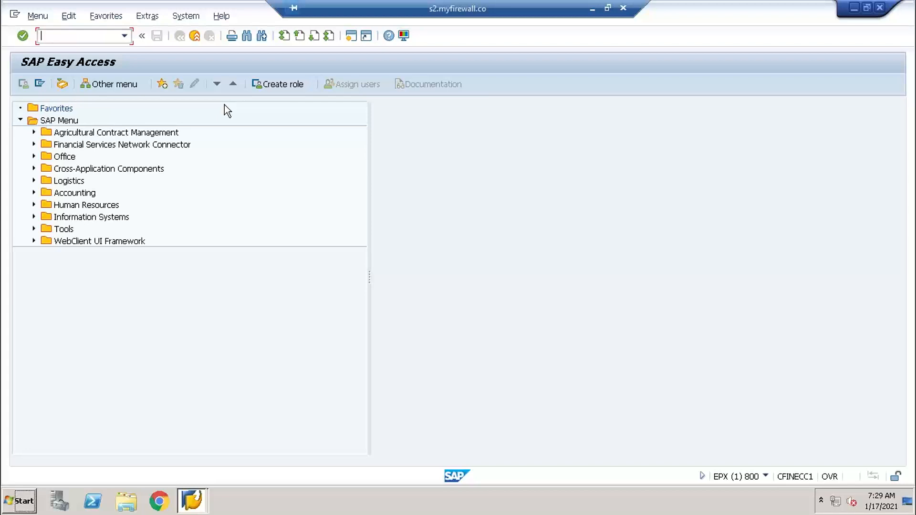
- Open the General Settings of the Central Finance source system through transaction cfinimg, and return to the OneNote diagram
text(cfinimg)
key(Return)
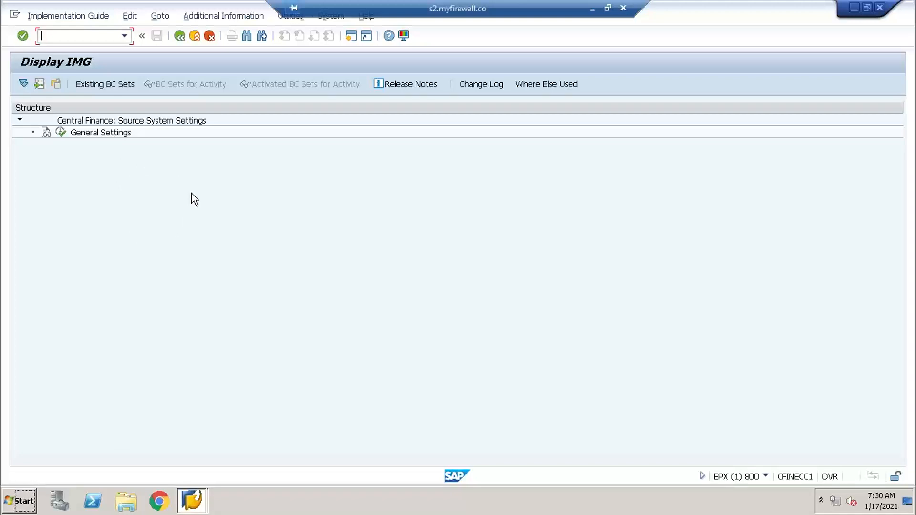
click(61, 132)
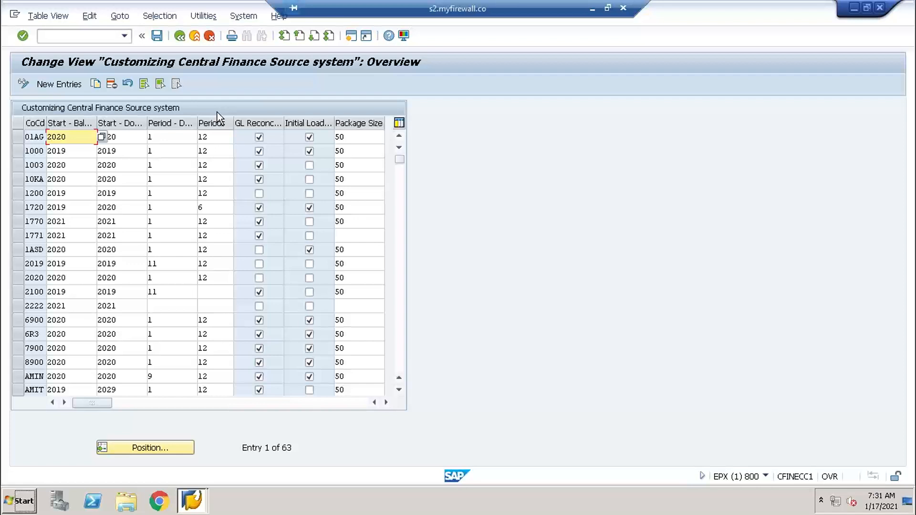
click(592, 9)
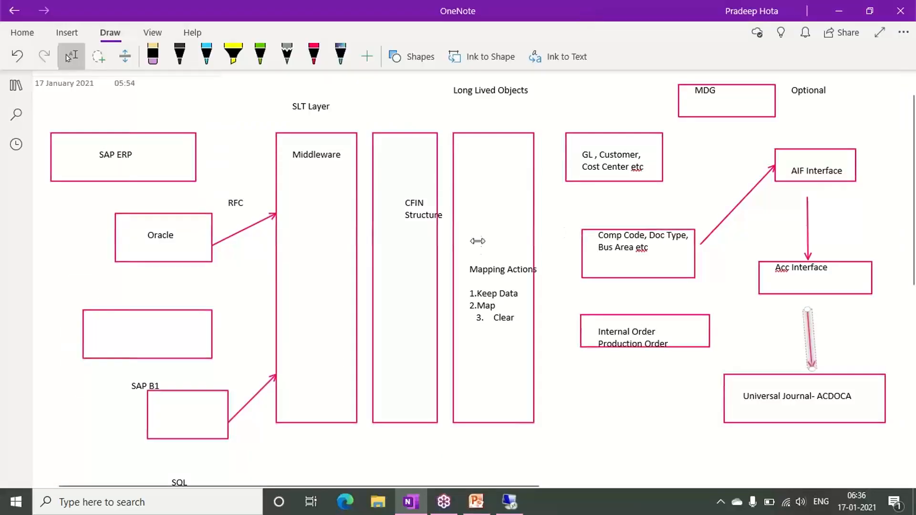
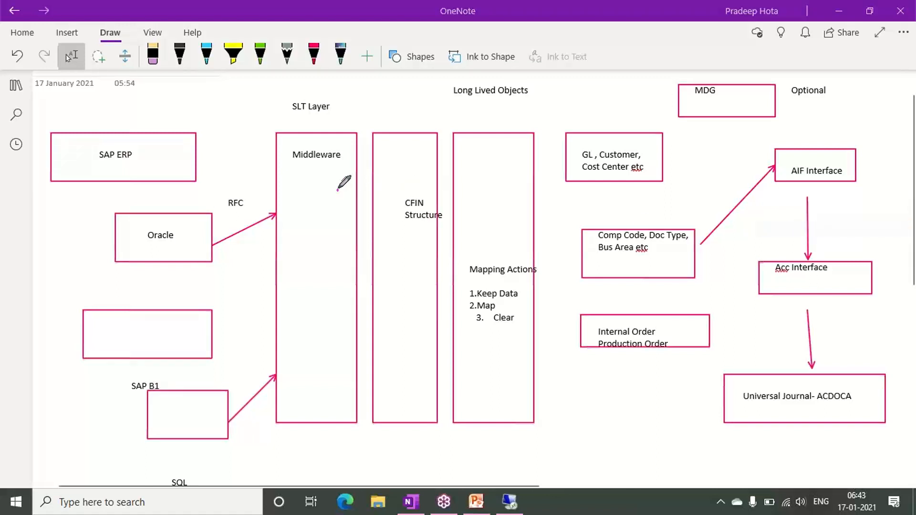
- Annotate the OneNote diagram with 1 at Middleware, 2 at SAP ERP and 3 below Acc Interface, plus check marks, and clear the ink
drag(337, 189, 378, 169)
mouse_move(69, 189)
mouse_down()
mouse_move(111, 192)
mouse_move(140, 179)
mouse_up()
drag(339, 123, 352, 155)
mouse_move(109, 117)
mouse_down()
mouse_move(128, 127)
mouse_move(108, 141)
mouse_up()
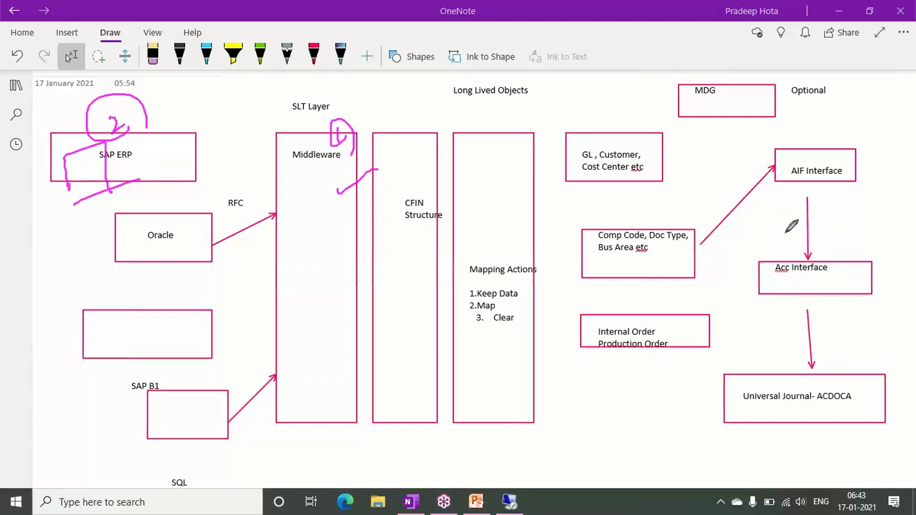
mouse_move(835, 306)
mouse_down()
mouse_move(840, 316)
mouse_move(806, 324)
mouse_move(853, 328)
mouse_up()
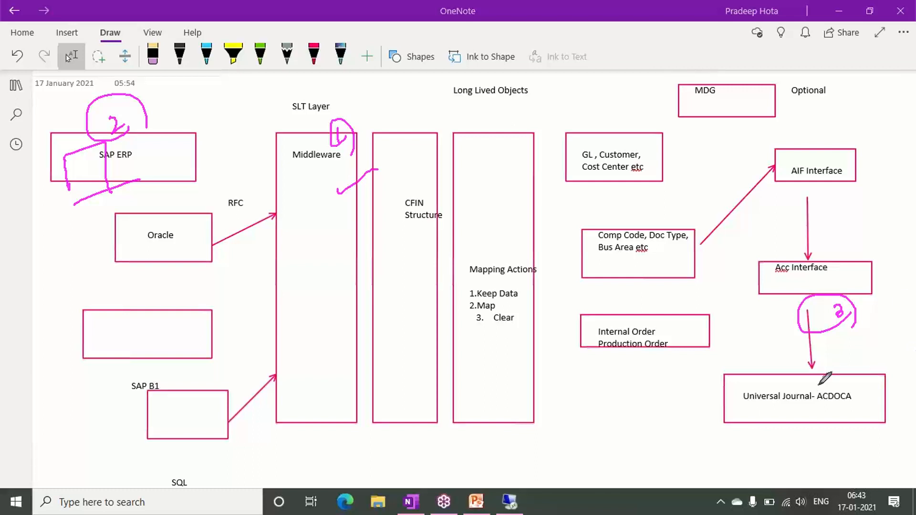
drag(818, 385, 877, 336)
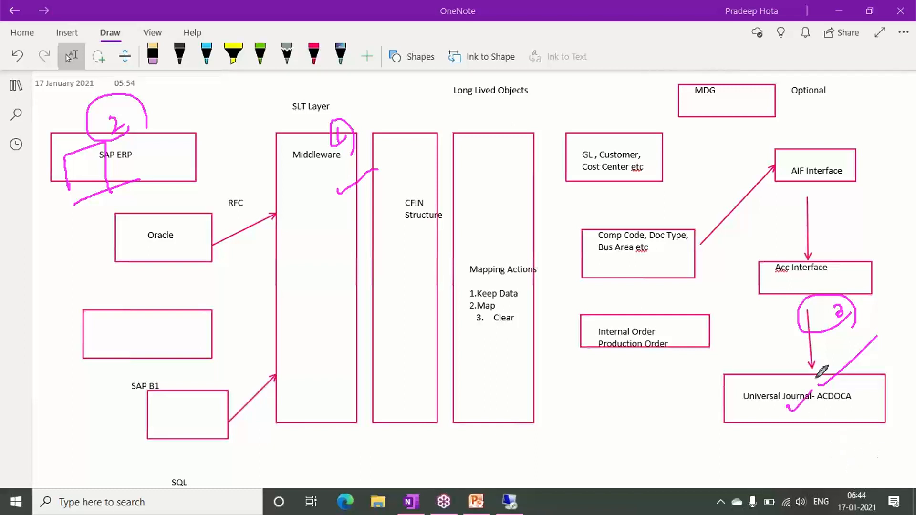
mouse_move(814, 387)
mouse_down()
mouse_move(787, 412)
mouse_move(784, 404)
mouse_up()
click(830, 288)
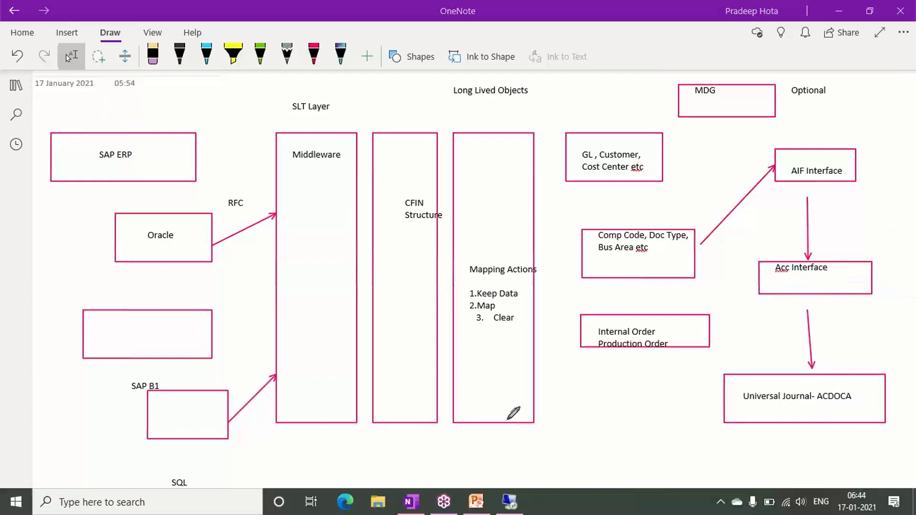
- Switch to the s2.myfirewall.co remote session, check the database system in the ECC system status, and open its installed software component versions
click(524, 497)
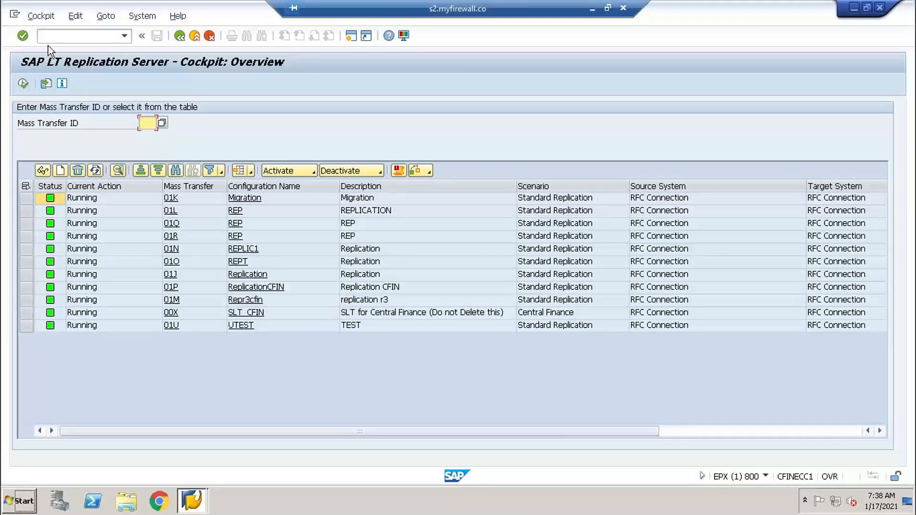
click(195, 36)
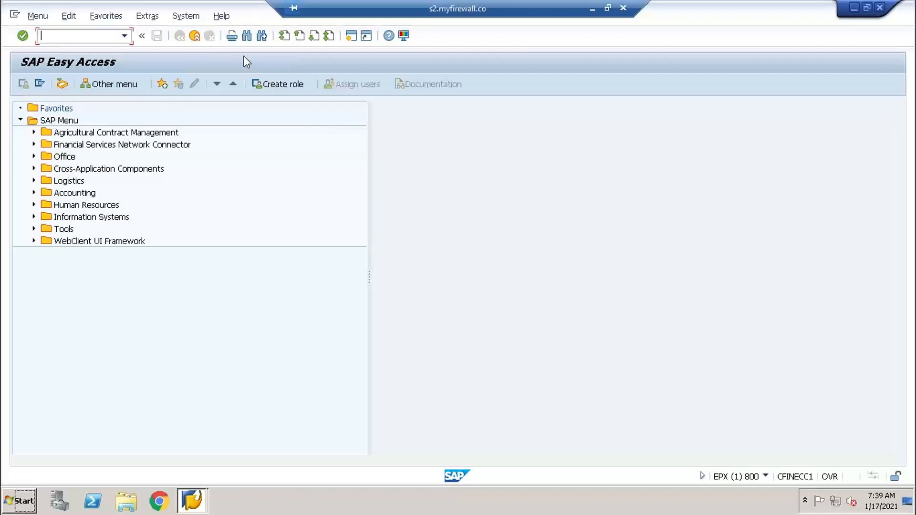
click(186, 16)
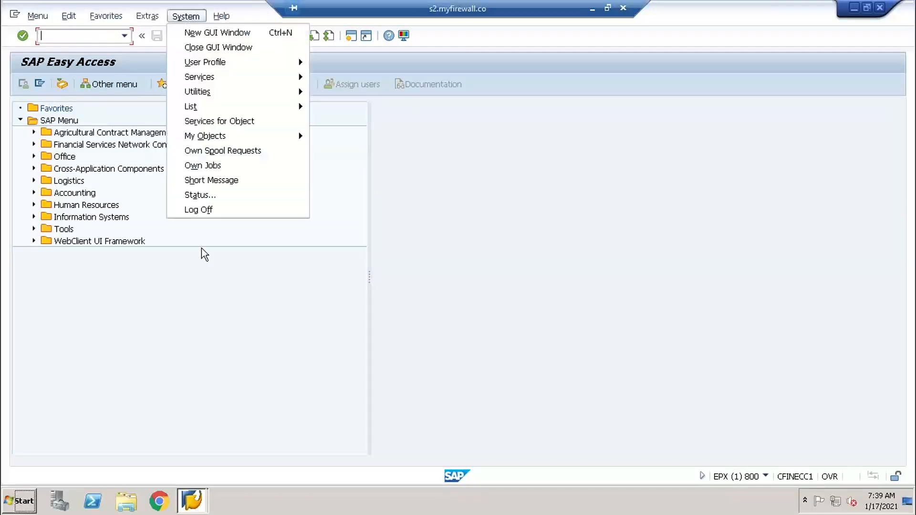
click(222, 195)
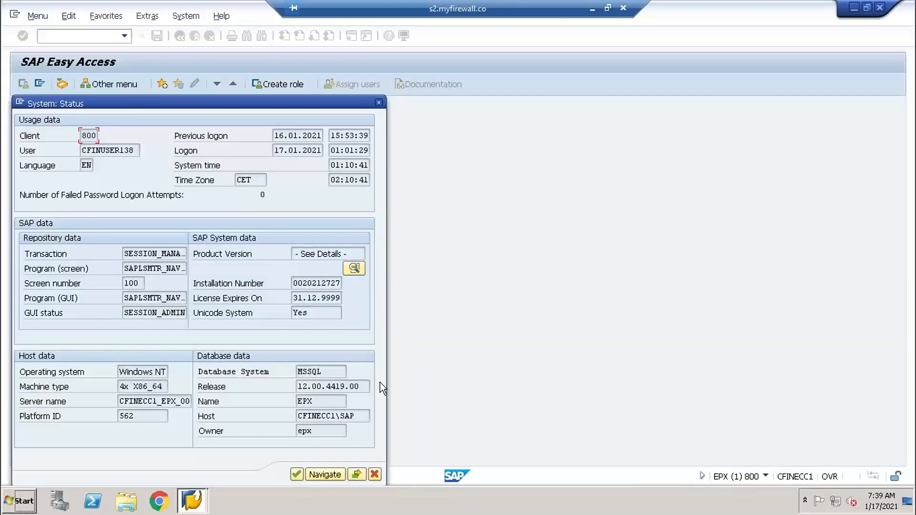
drag(324, 372, 289, 373)
click(358, 271)
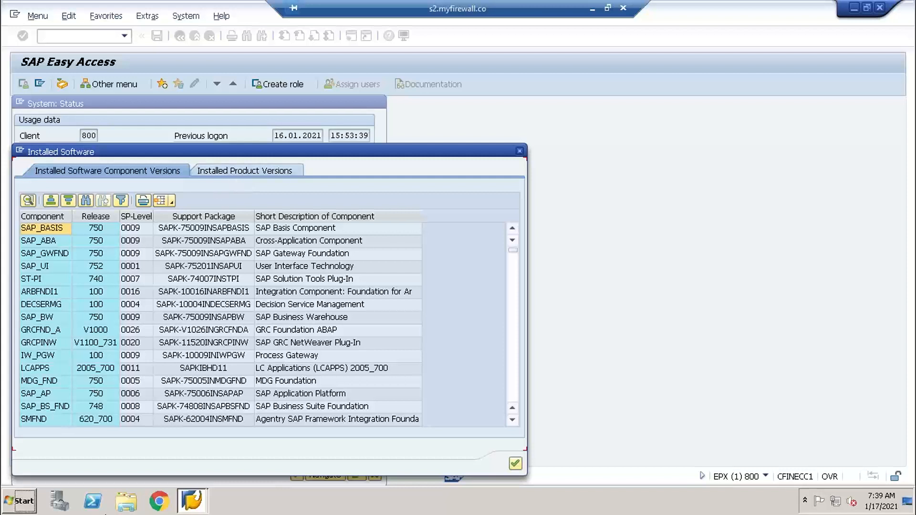
- Search the installed software components for "sap_all" and for "sap", and close the search
click(86, 199)
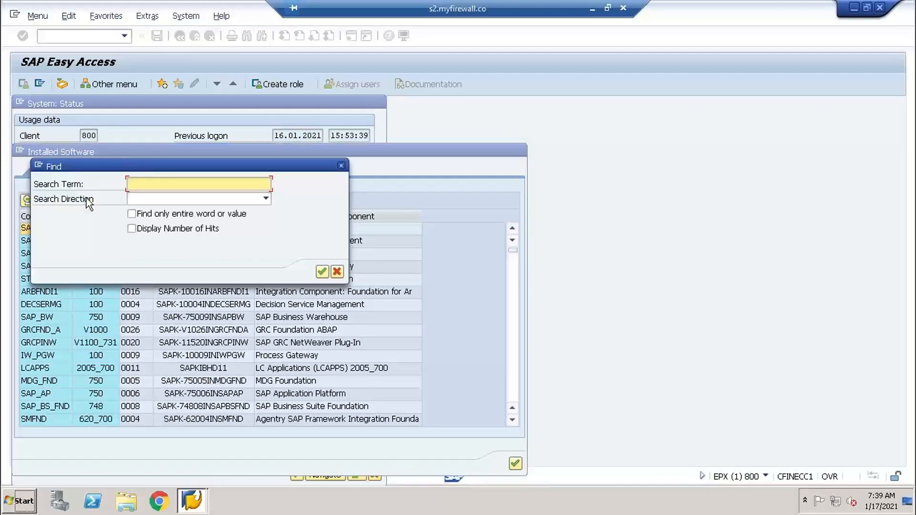
text(sap_all)
key(Return)
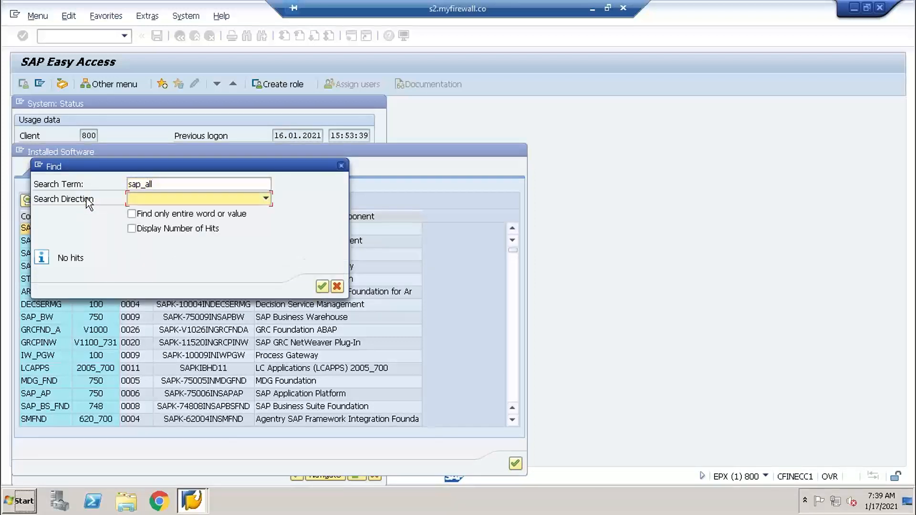
click(171, 179)
key(BackSpace)
key(BackSpace)
key(BackSpace)
key(BackSpace)
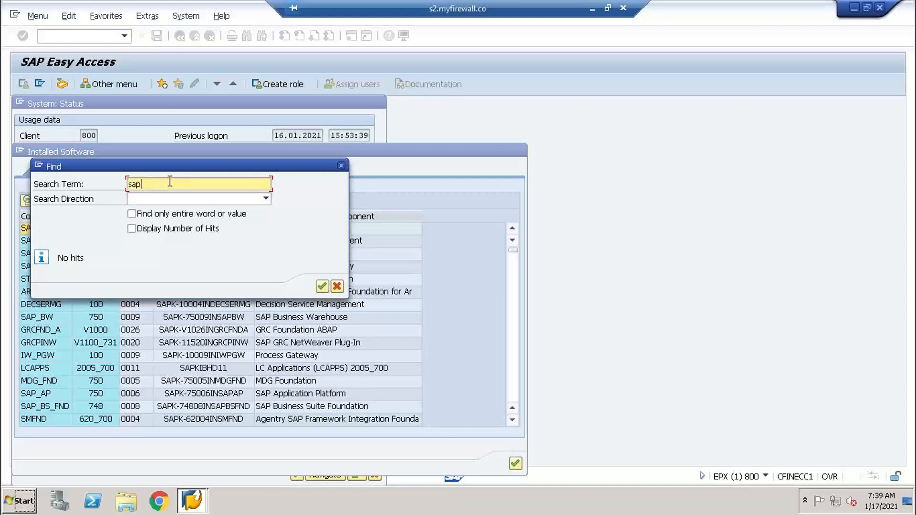
key(Return)
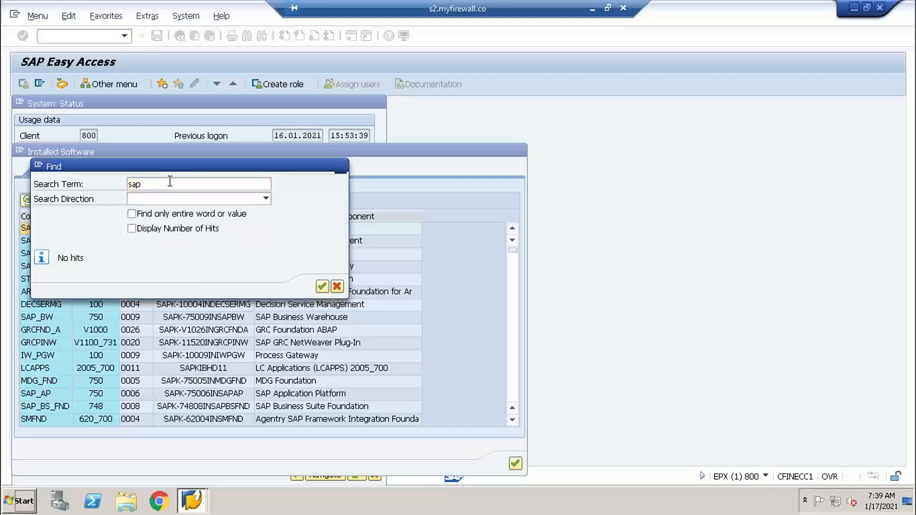
click(337, 286)
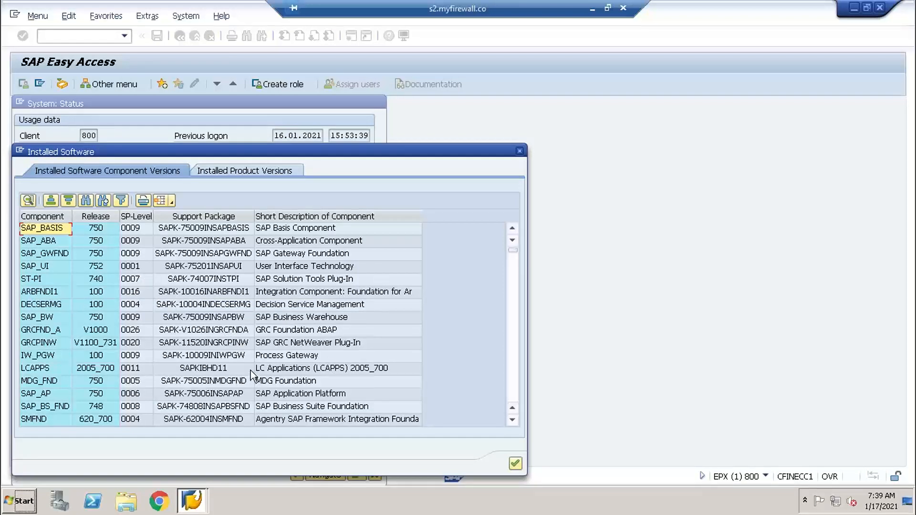
- Search the installed software components for "sap all" and close the search
mouse_move(513, 250)
mouse_down()
mouse_move(511, 277)
mouse_move(515, 246)
mouse_up()
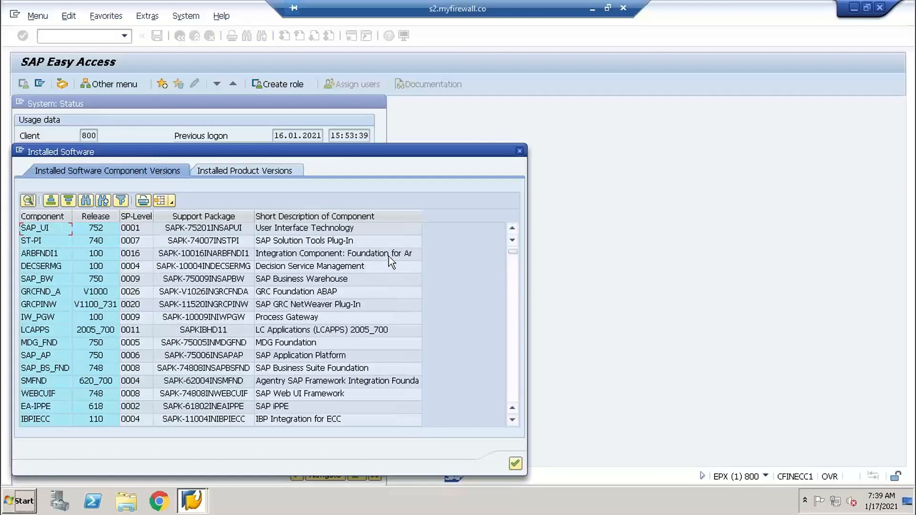
click(84, 201)
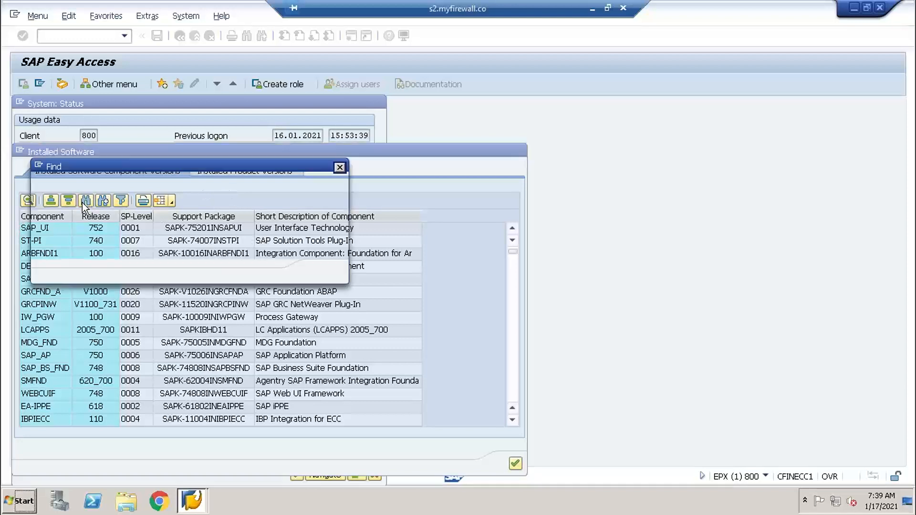
text(sap)
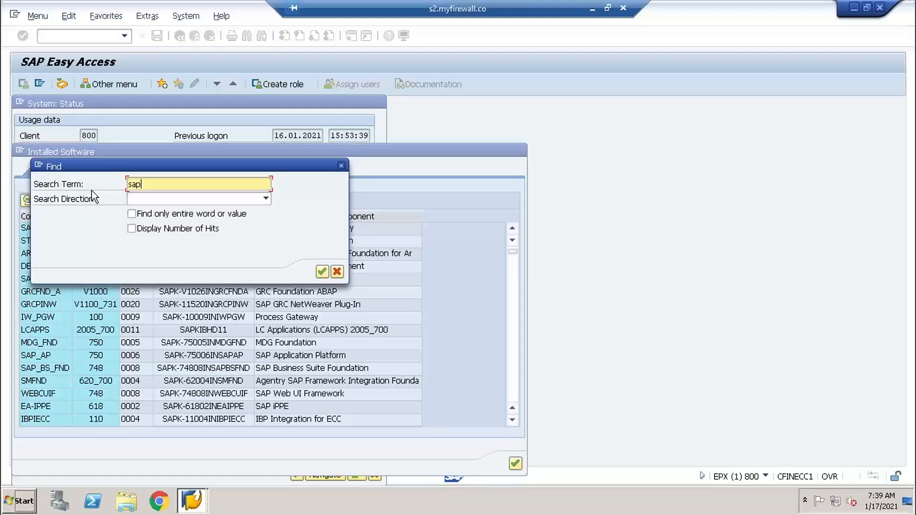
text( all)
key(Return)
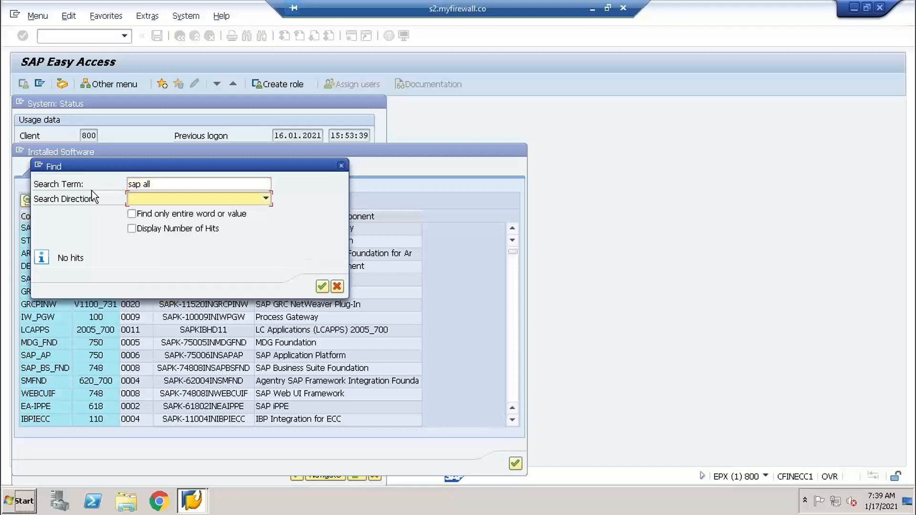
click(337, 287)
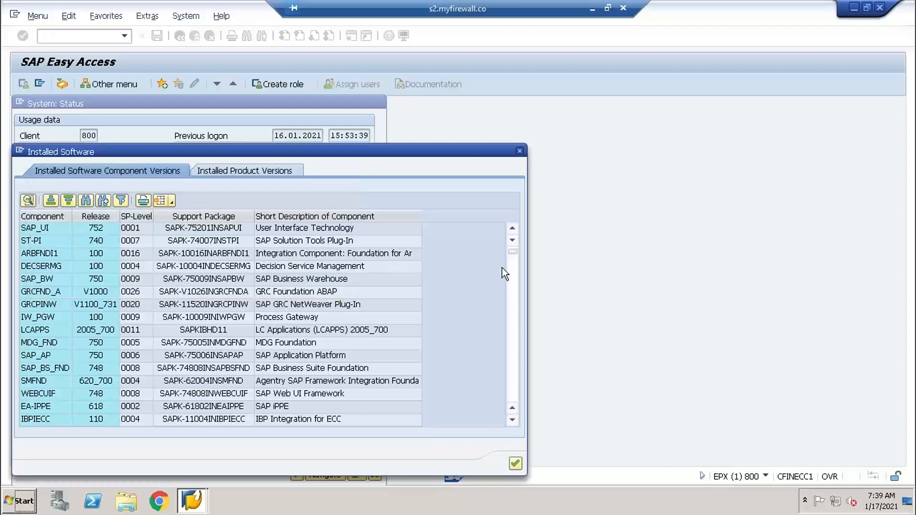
- Look through the installed component releases down to the SAP_HR and EA entries, and close the installed software list and system status
scroll(517, 249, up, 1)
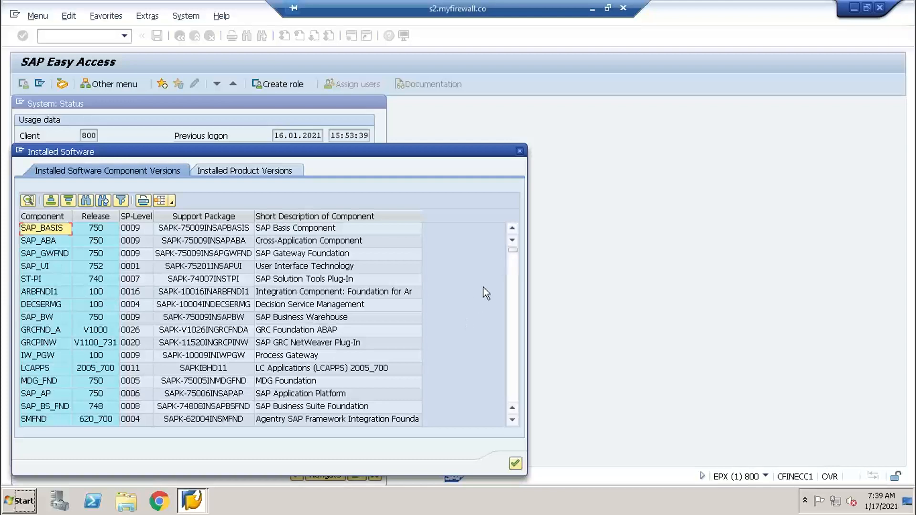
drag(511, 251, 510, 290)
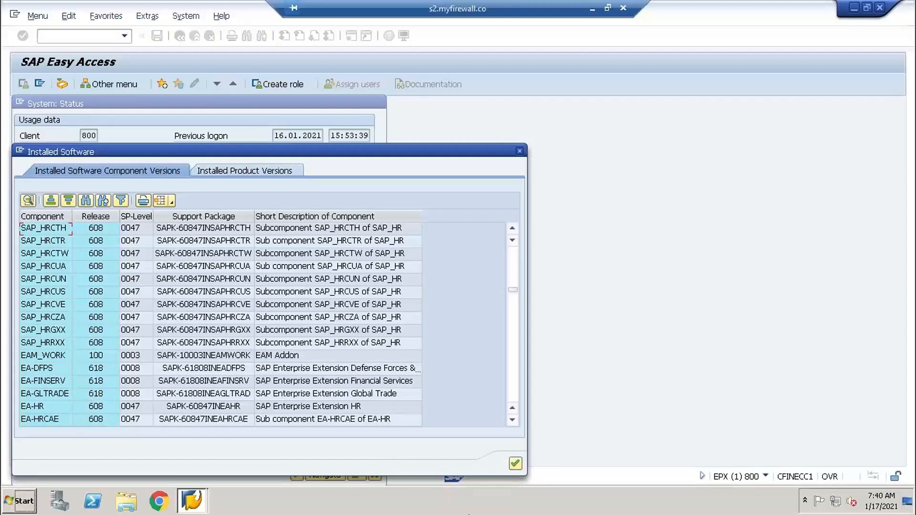
click(515, 464)
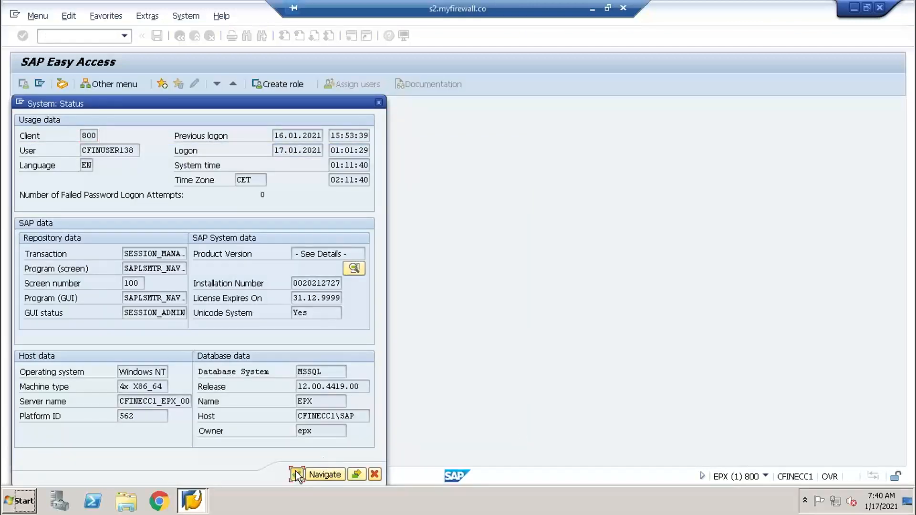
click(296, 359)
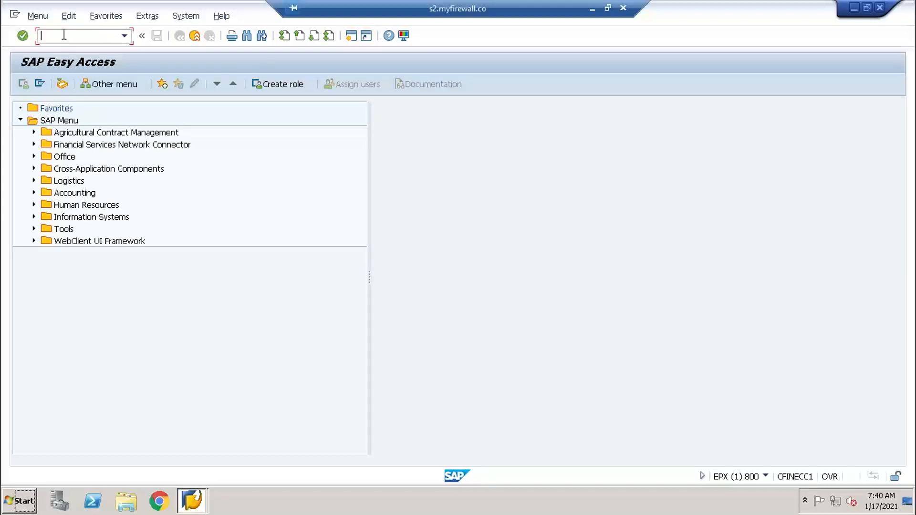
- Open the SAP LT Replication Server cockpit through transaction ltr, and return to SAP Easy Access
text(ltr)
key(Return)
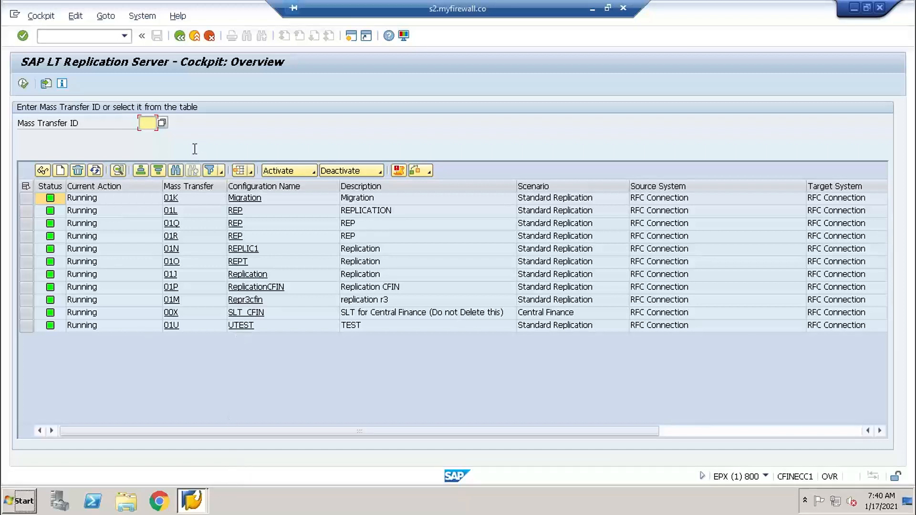
click(181, 37)
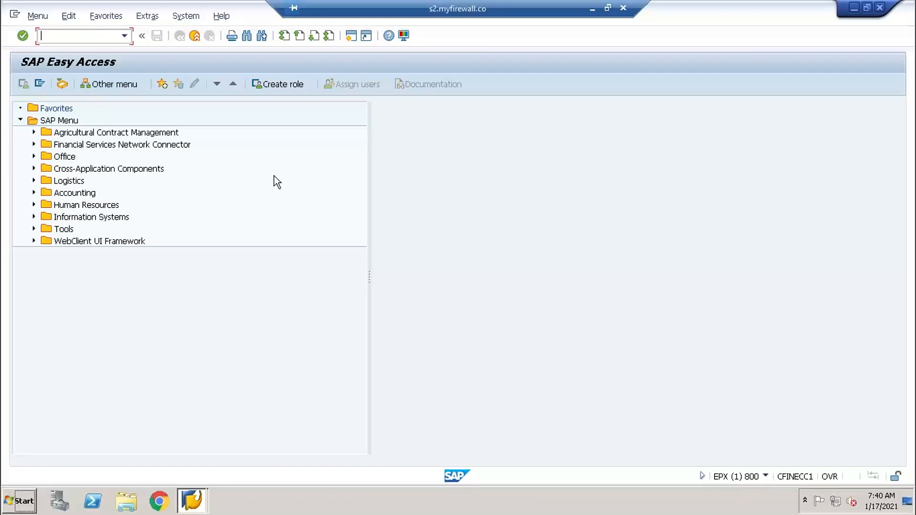
- End the ECC session with /nex and log on to S4HANA_Central Finance client 400 with the user name and password
text(/nex)
key(Return)
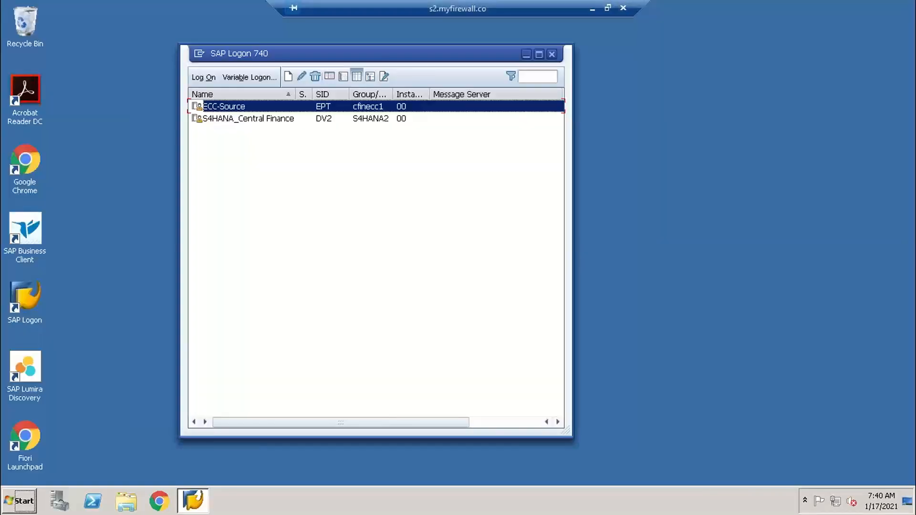
click(251, 119)
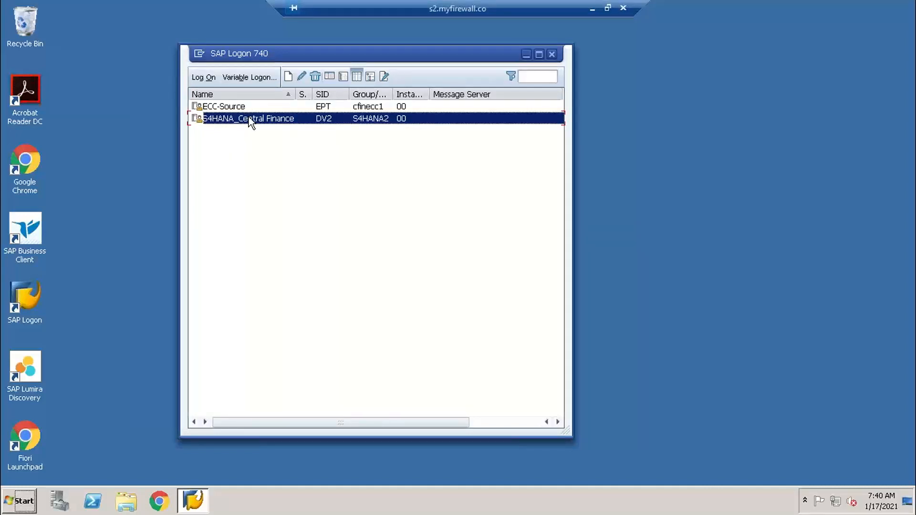
double_click(250, 119)
key(Down)
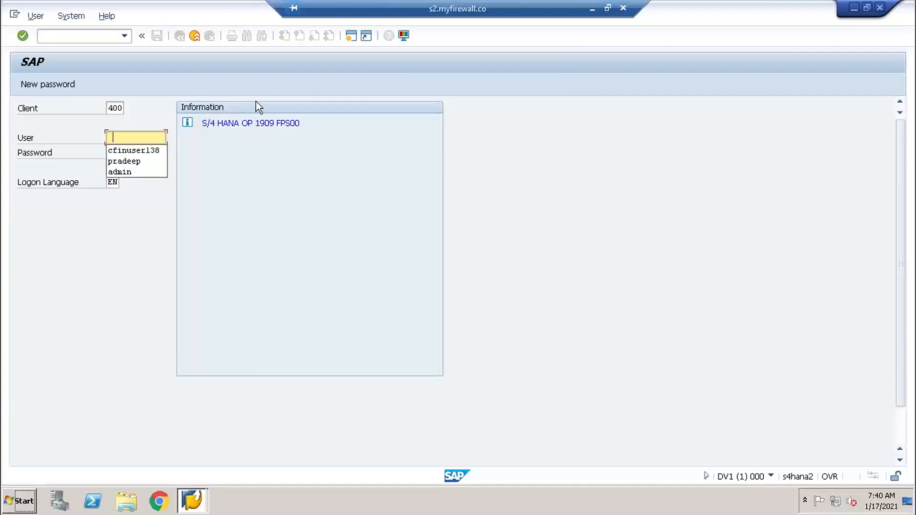
key(Down)
key(Return)
key(Tab)
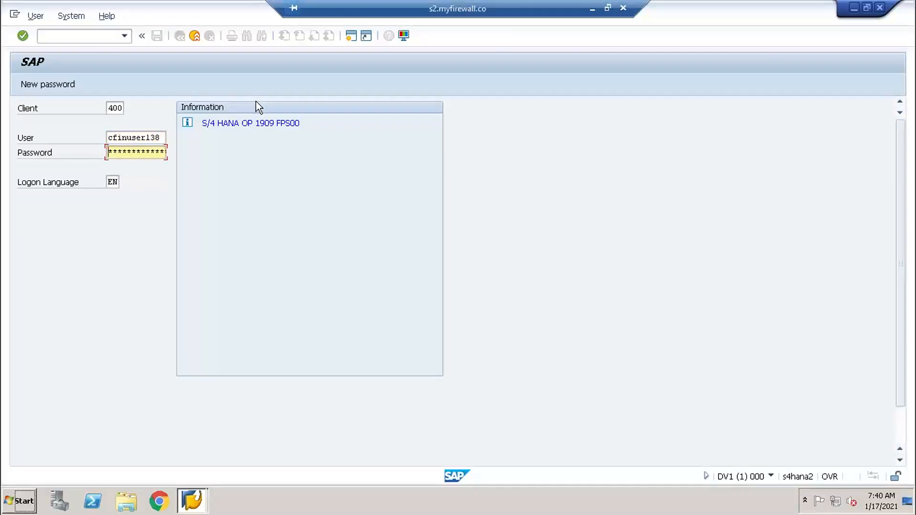
text(******)
key(Return)
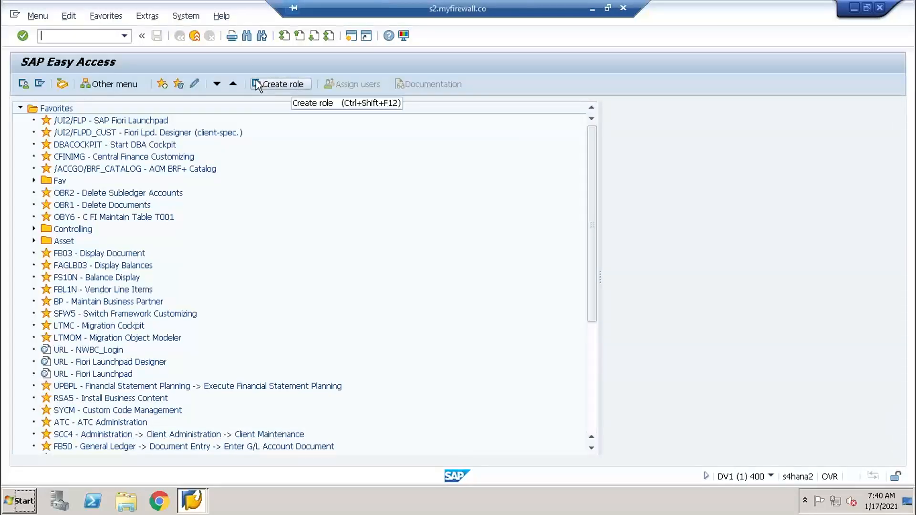
- Check the database system in the S/4HANA system status and review the installed product versions
click(192, 18)
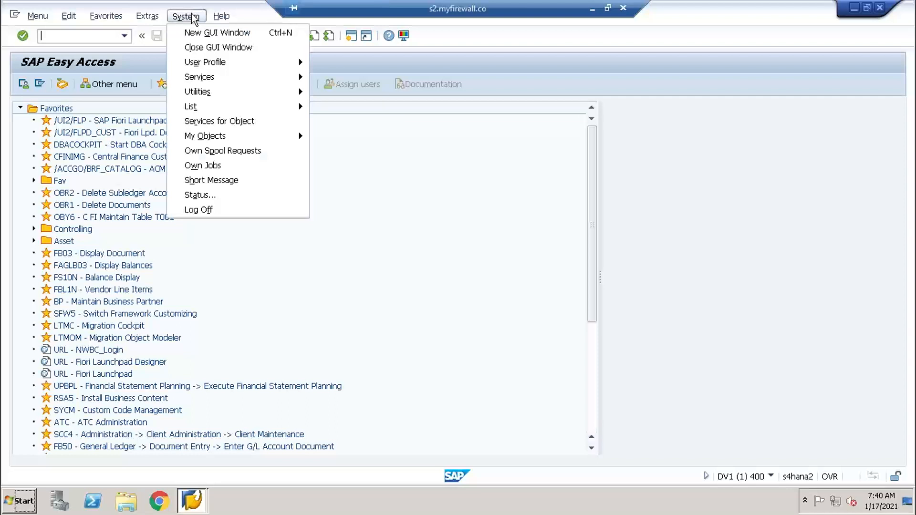
click(244, 194)
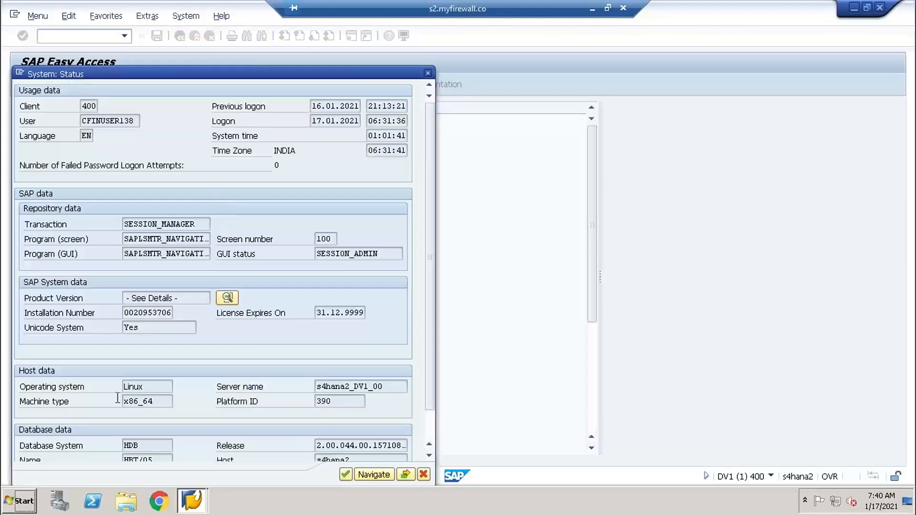
drag(152, 445, 57, 459)
click(226, 299)
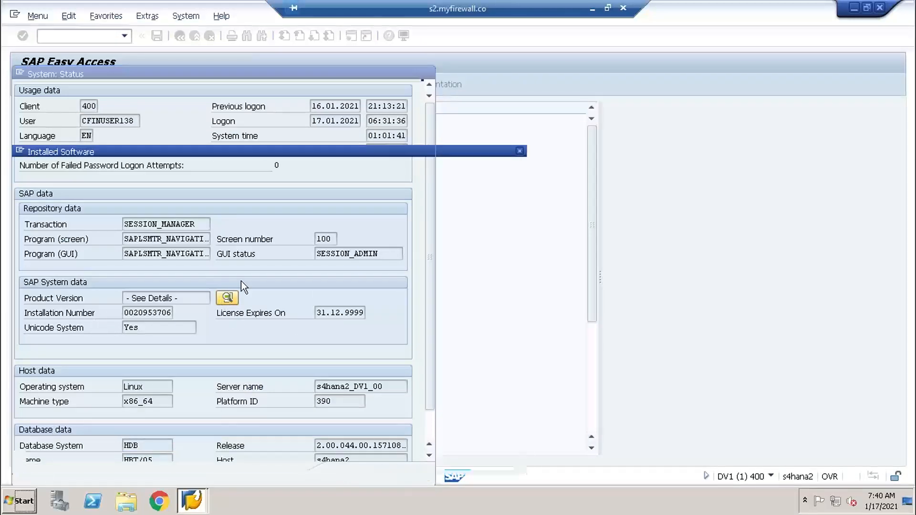
click(267, 173)
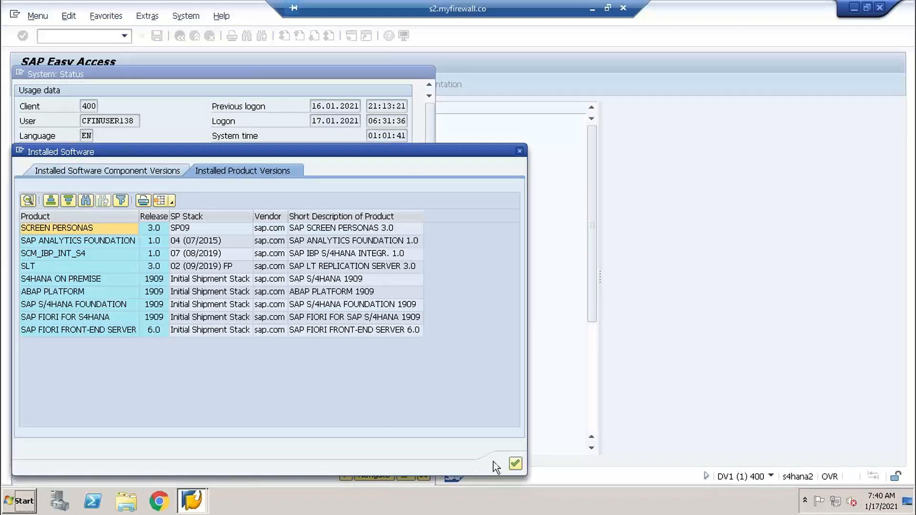
click(512, 464)
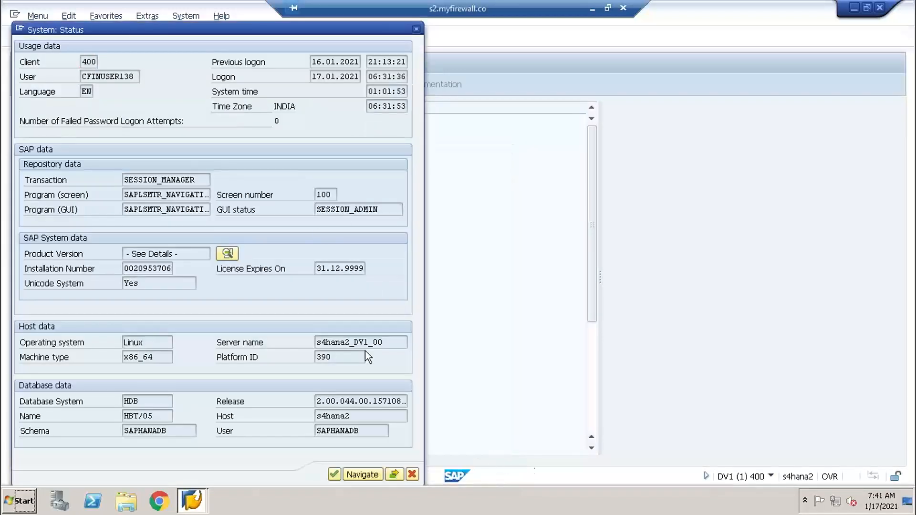
- Close the system status, look at the Central Finance architecture diagram in OneNote, and return to the remote SAP session
click(335, 474)
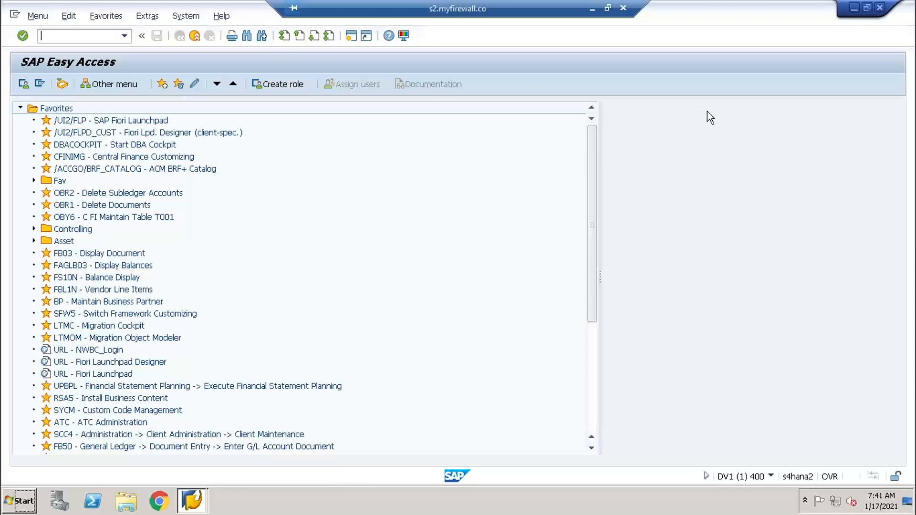
click(592, 9)
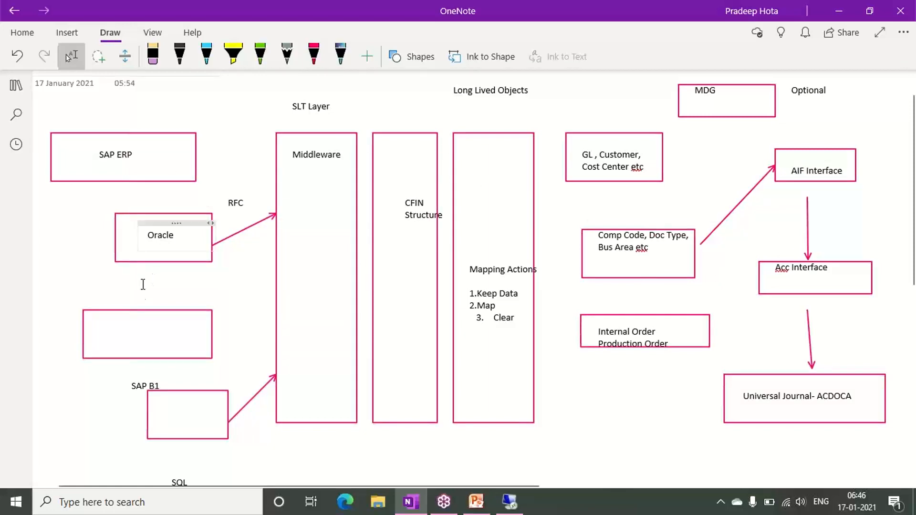
click(517, 499)
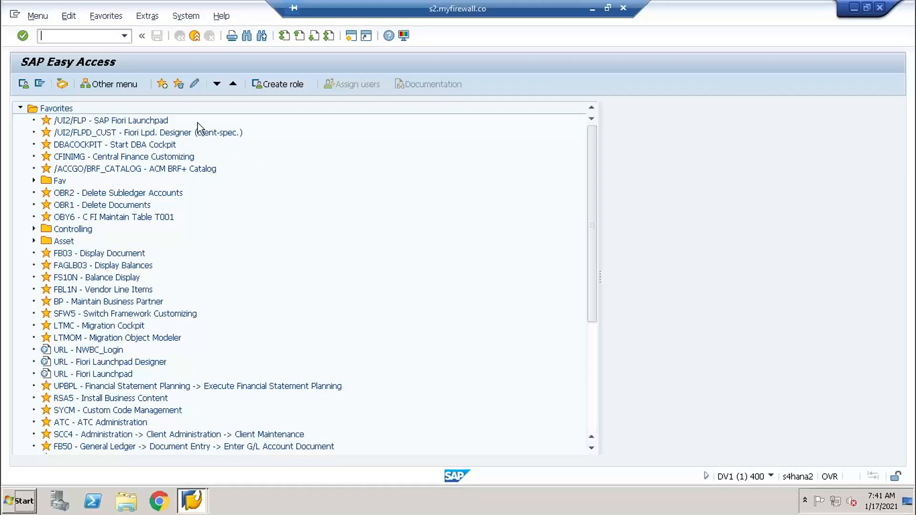
- Open the AIF Interface Monitor through transaction /n/aif/ifmon
text(/n/aif/)
text(ifmon)
key(Return)
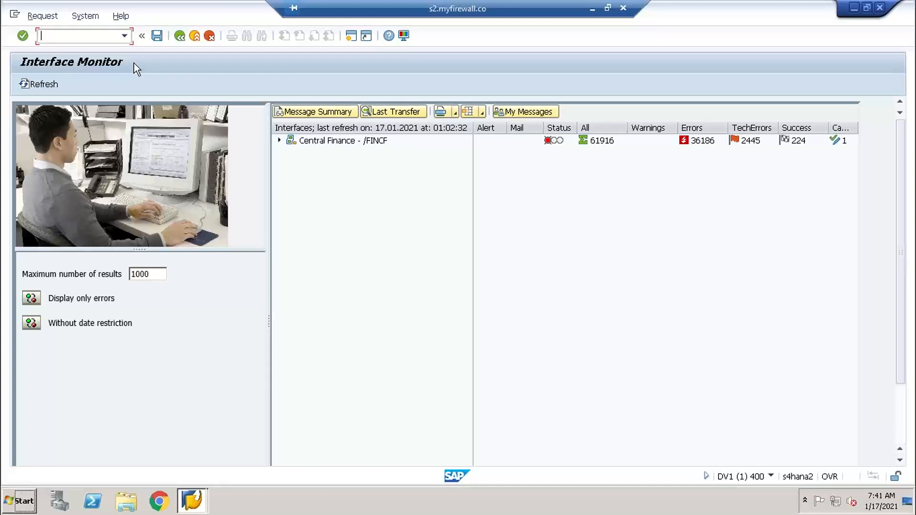
- End the S/4HANA session with /nex and log on to ECC-Source client 800 with the user name and password
text(/nex)
key(Return)
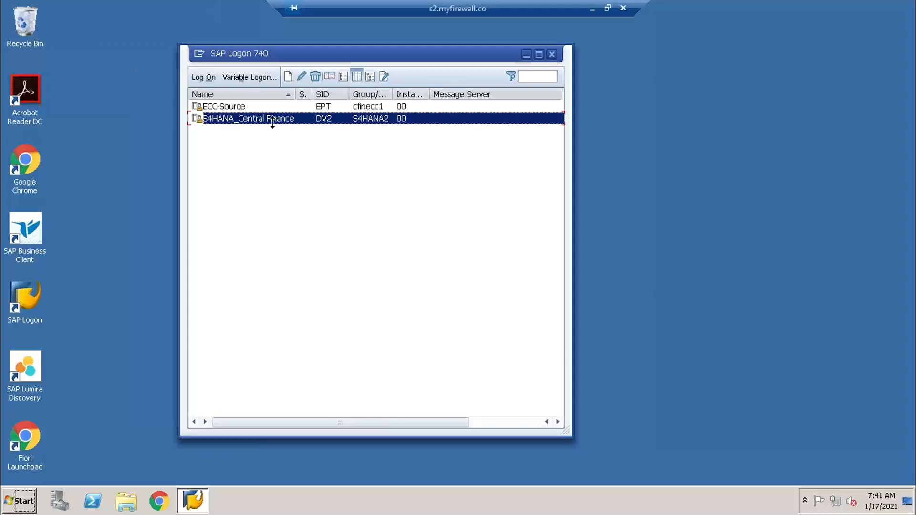
click(251, 110)
double_click(250, 111)
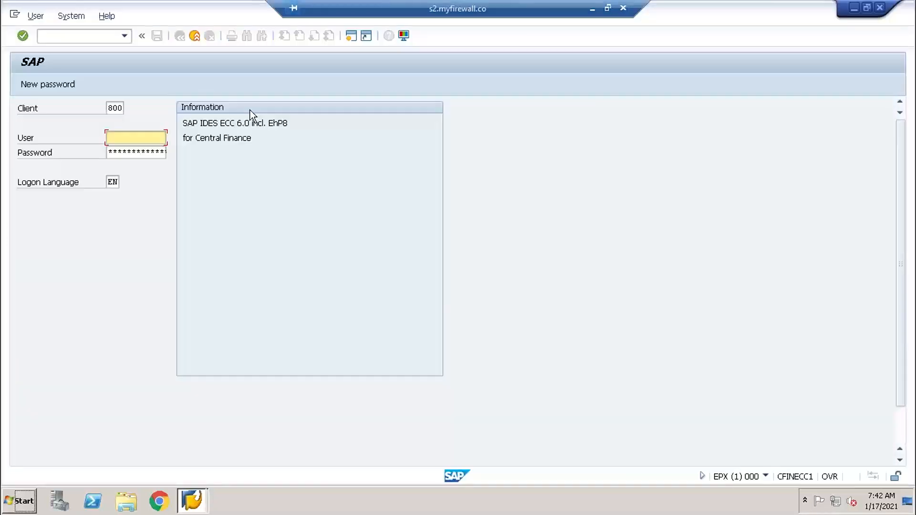
text(pradee)
key(BackSpace)
key(BackSpace)
key(BackSpace)
key(BackSpace)
key(BackSpace)
key(BackSpace)
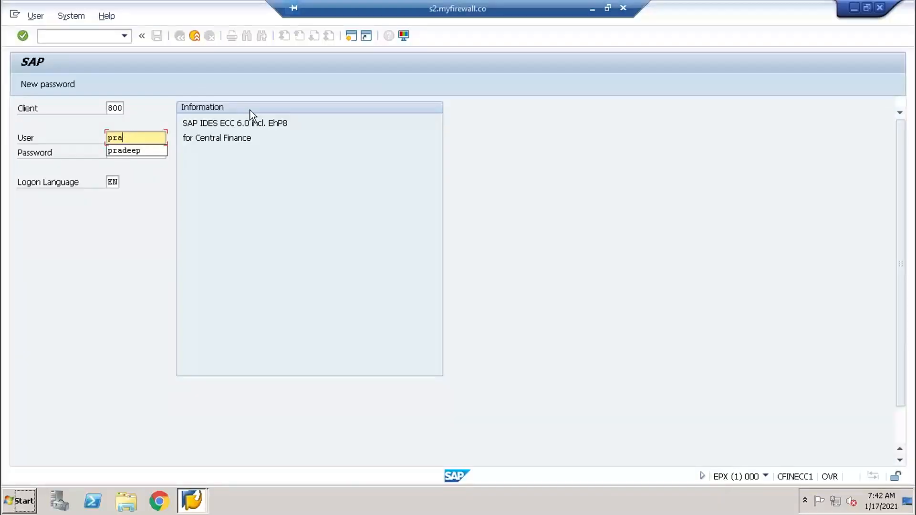
key(Down)
key(Return)
key(Tab)
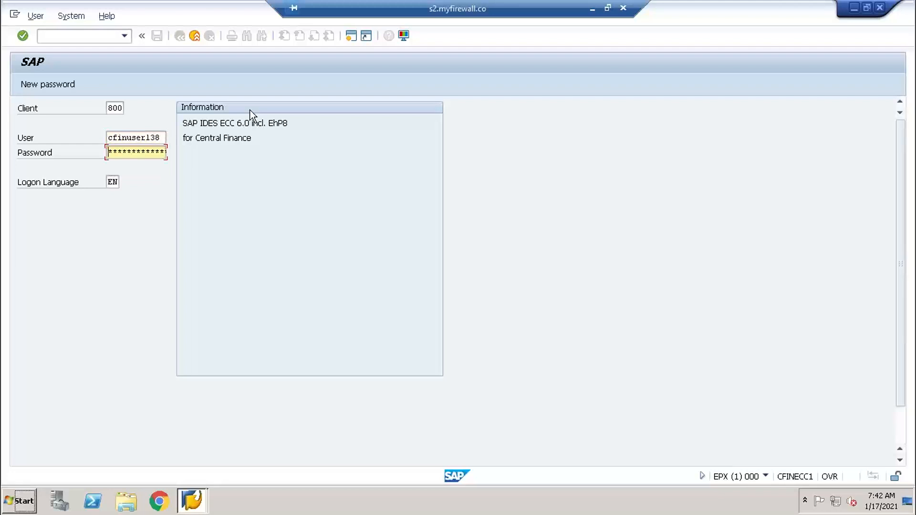
text(********)
key(Return)
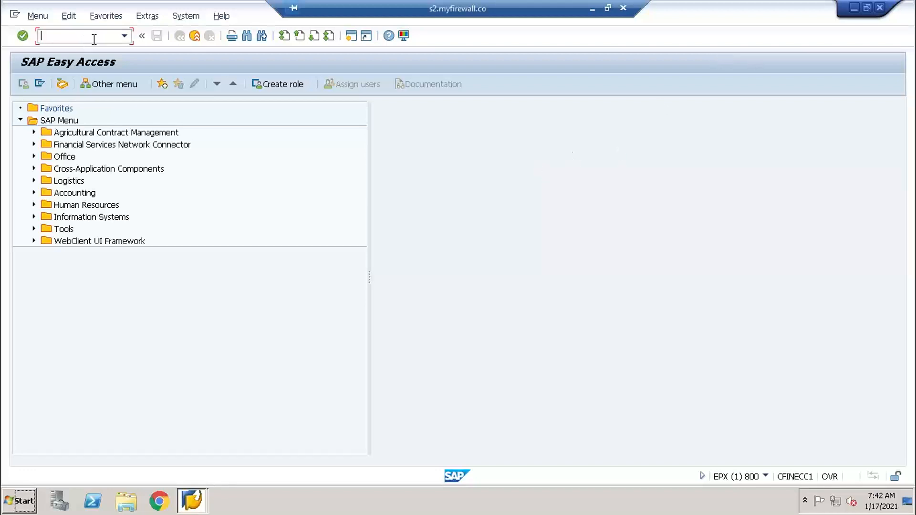
- Open the company code object list through the structure navigation of transaction ec01
text(ec01)
key(Return)
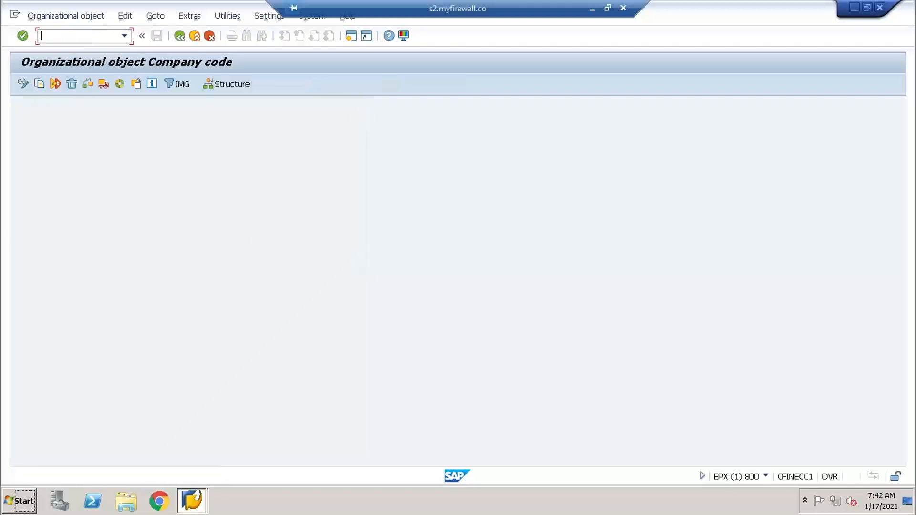
click(239, 82)
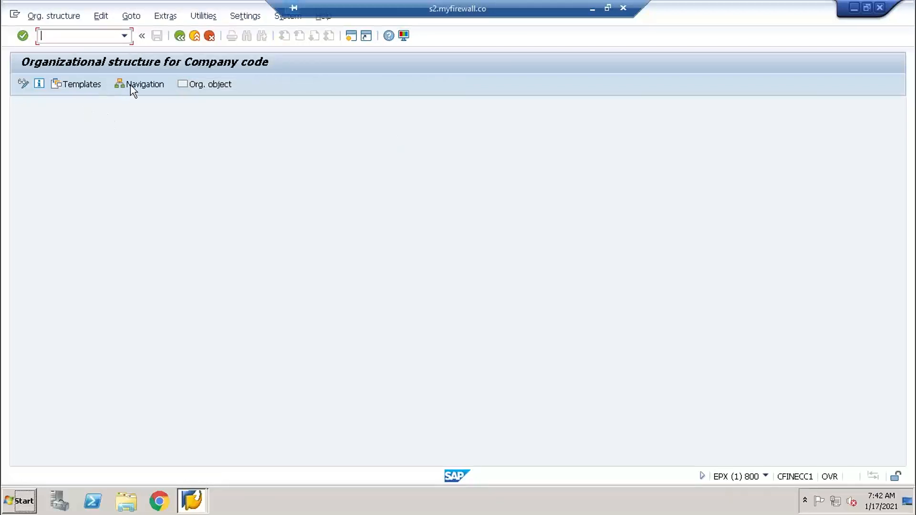
click(138, 85)
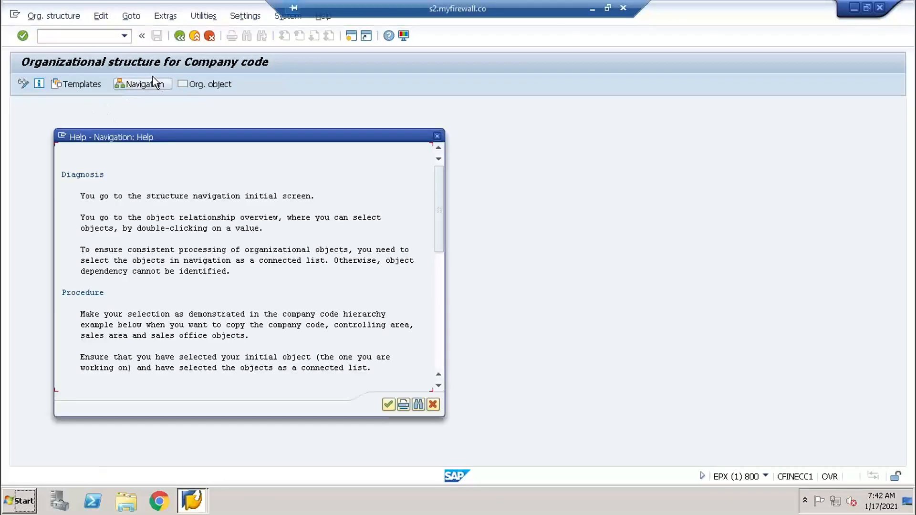
click(389, 405)
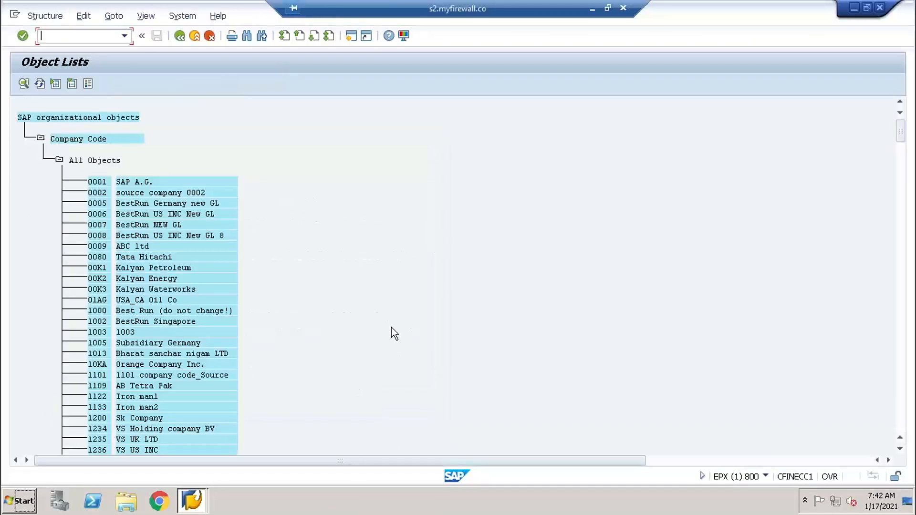
- Find company code TY01 in the object list, open its organizational structure and expand the controlling area assignment
key(ctrl+f)
text(ty01)
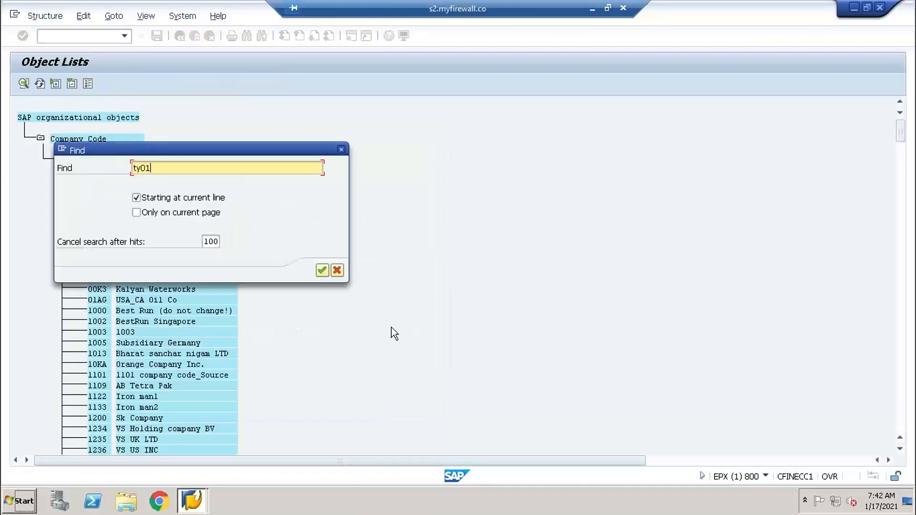
key(Return)
double_click(190, 86)
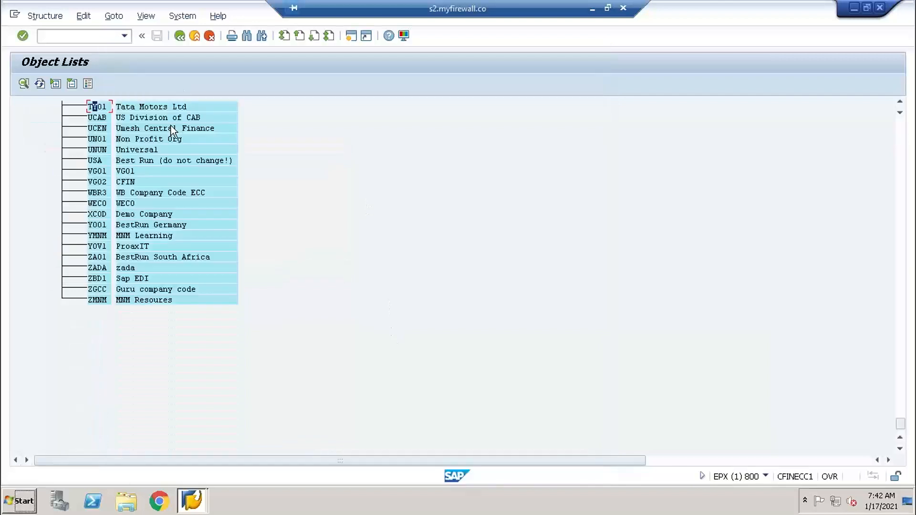
double_click(96, 107)
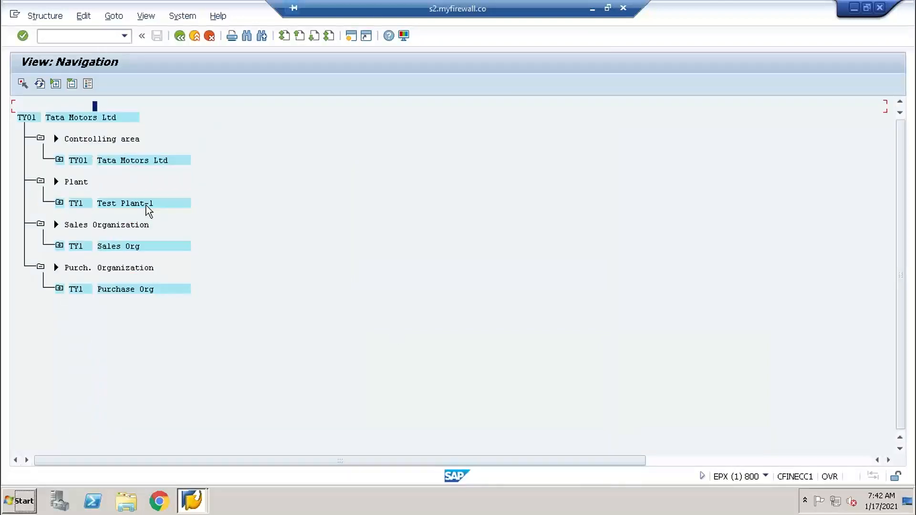
click(59, 160)
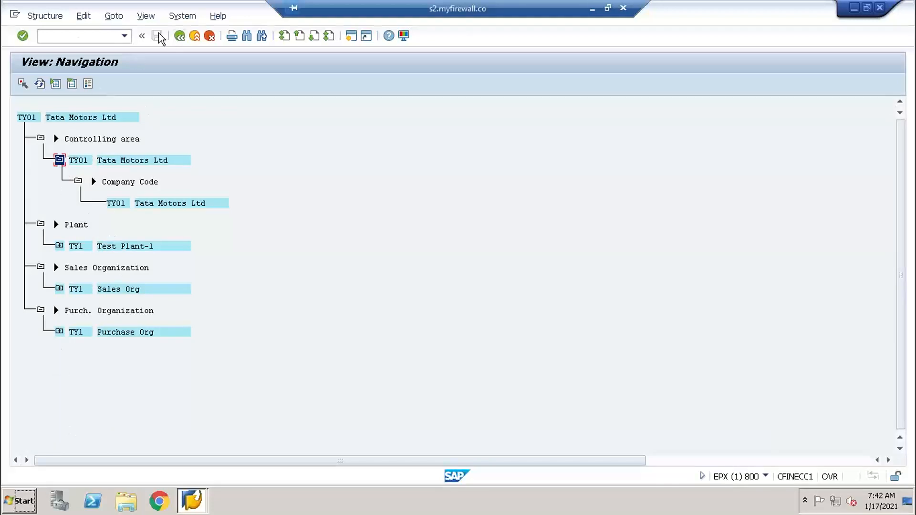
- Start a G/L account document with transaction /nfb50 and set the document date to 17.01.2021
click(71, 40)
text(/nfb50)
key(Return)
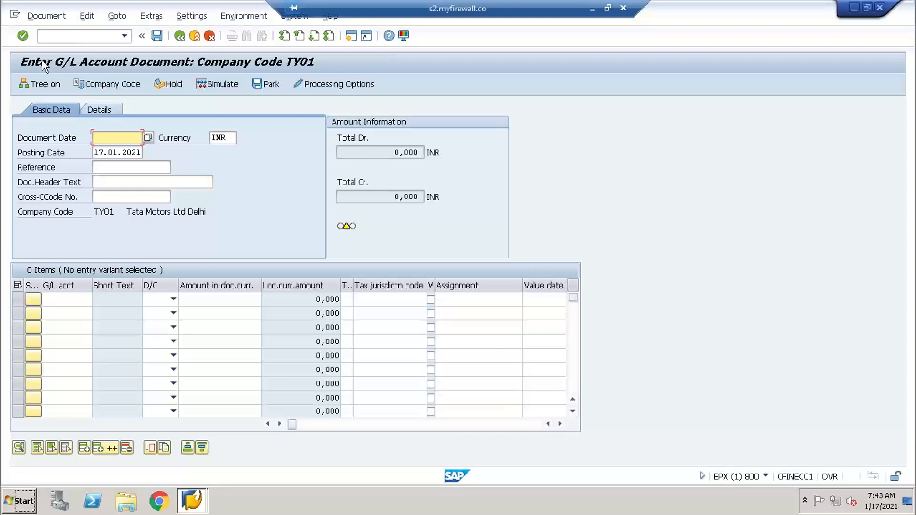
click(149, 139)
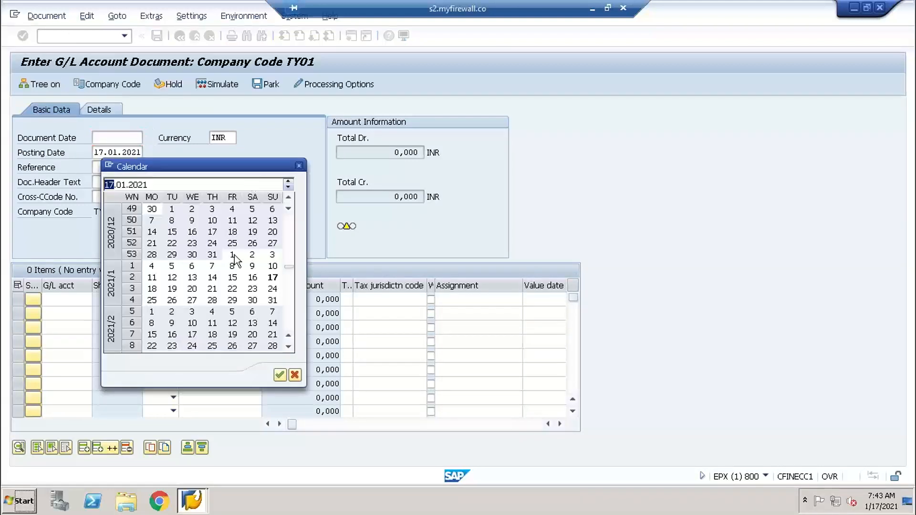
double_click(272, 282)
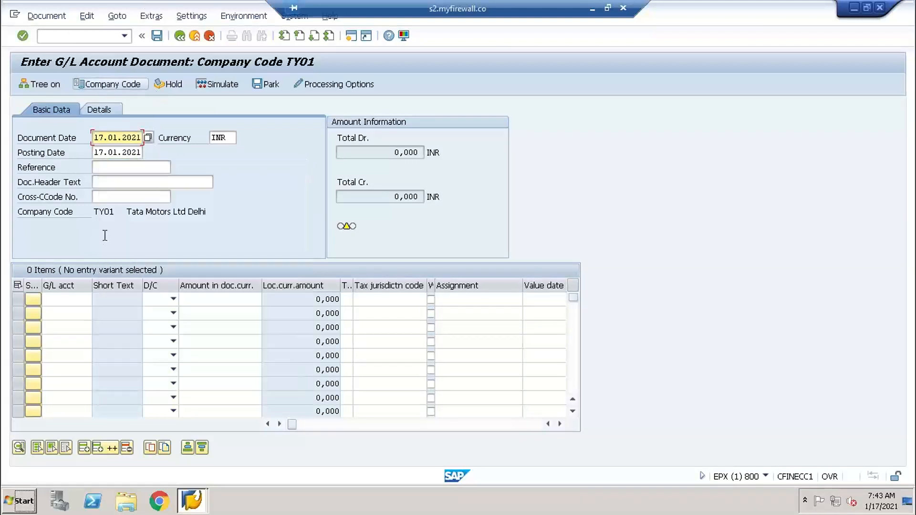
- Enter the first line item with G/L account 1005 Factory Wages from the account search, as a debit of 2000
click(64, 300)
key(F4)
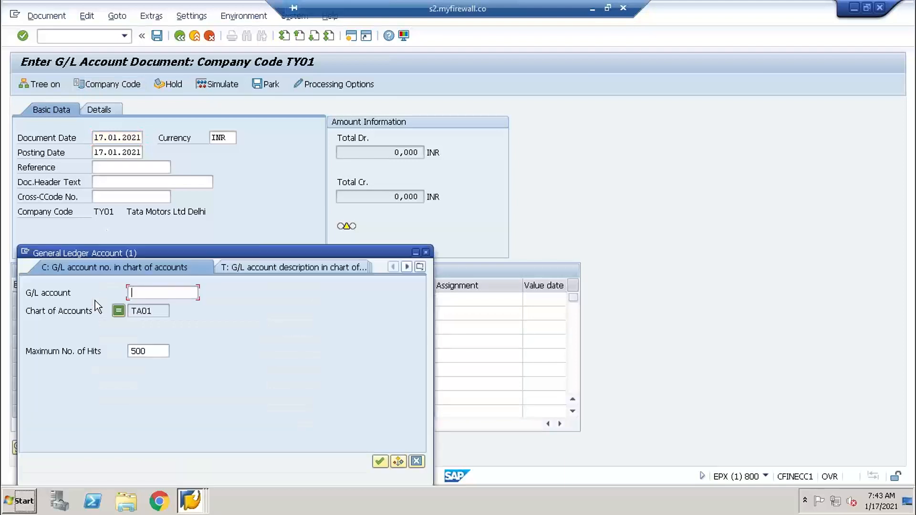
key(Return)
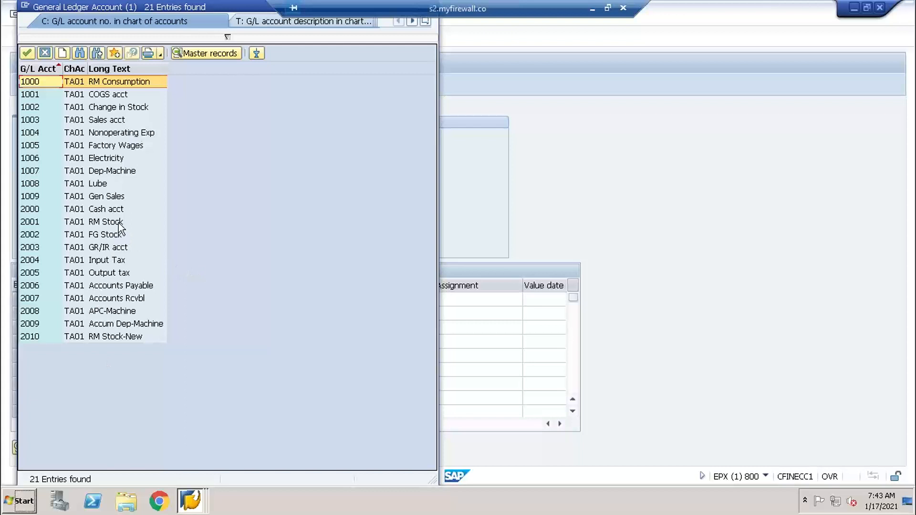
double_click(124, 146)
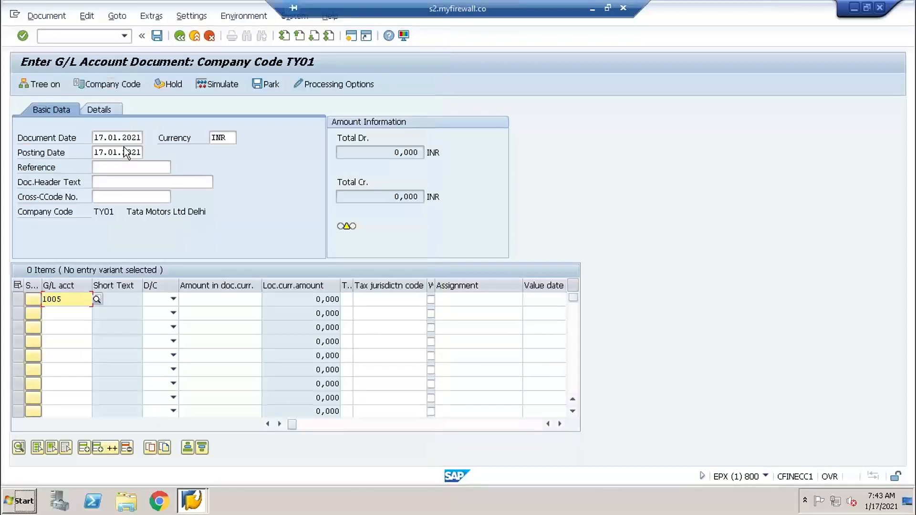
key(Tab)
key(Down)
key(Tab)
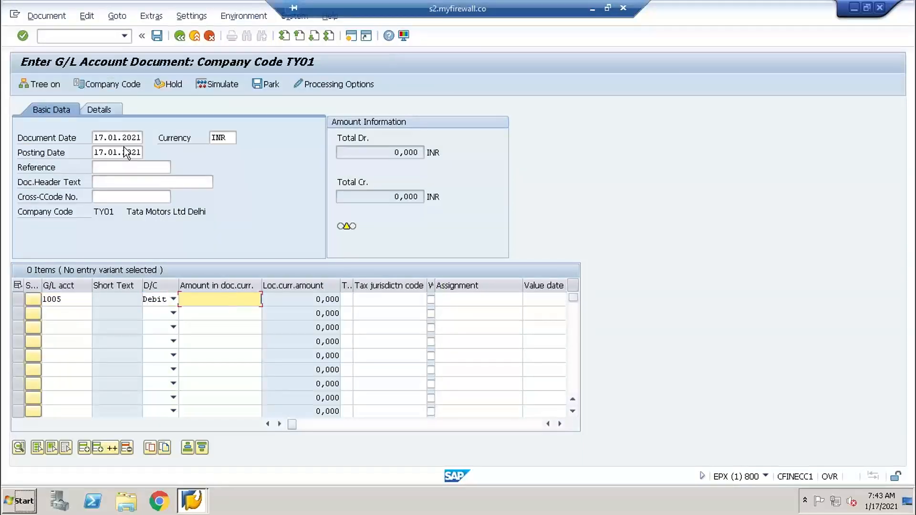
text(2000)
- Enter the second line item with G/L account 1006 as a debit of 3000
click(61, 312)
text(1006)
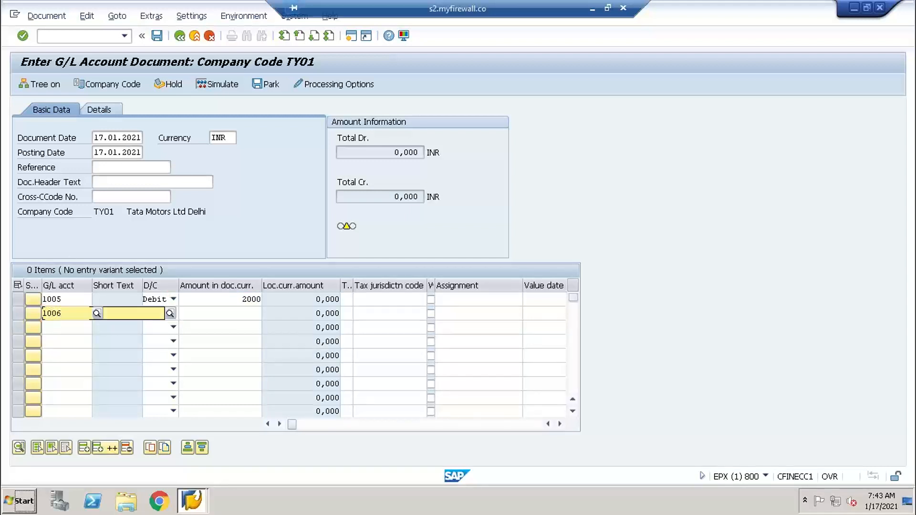
key(Tab)
key(Down)
key(Tab)
text(3000)
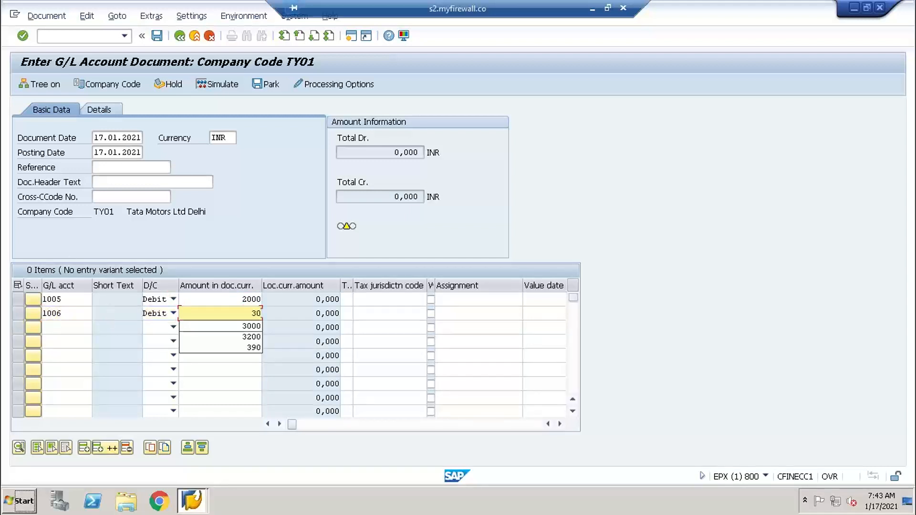
key(Tab)
- Enter the third line item with G/L account 2000 as a credit, using * as the balancing amount
click(50, 327)
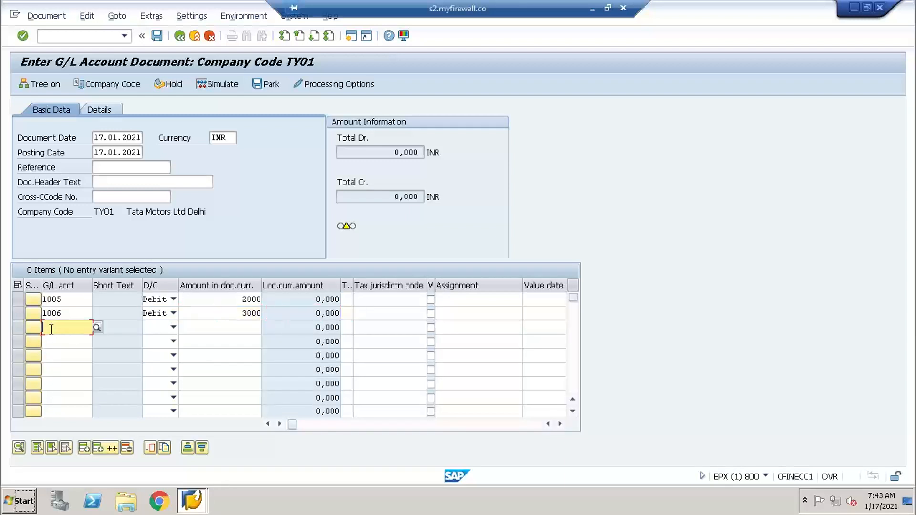
text(2000)
key(Tab)
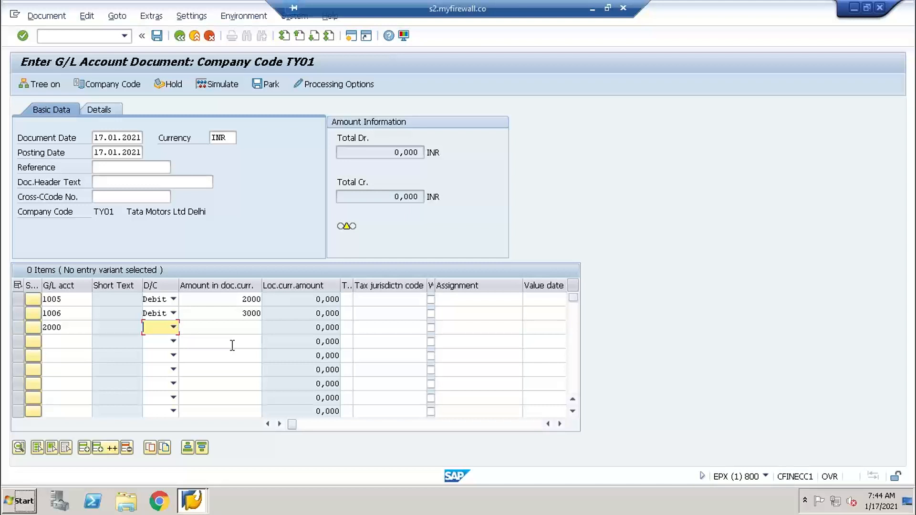
text(c)
key(Tab)
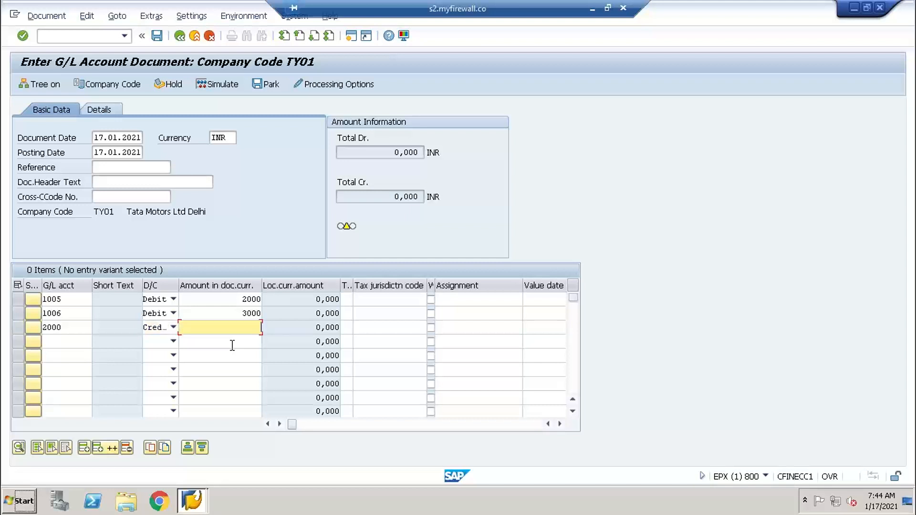
text(*)
- Display all cost elements of controlling area TY01 in a new session, and return to the selection screen
click(353, 39)
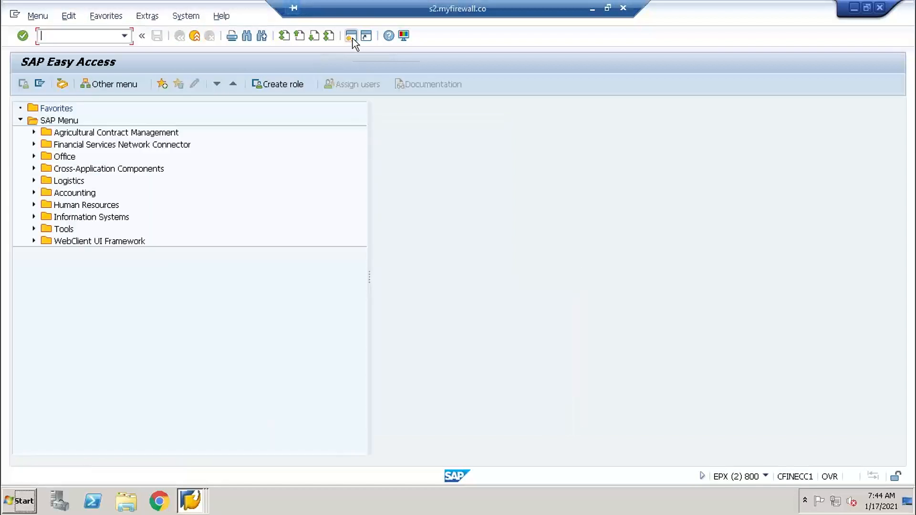
text(ka03)
key(Return)
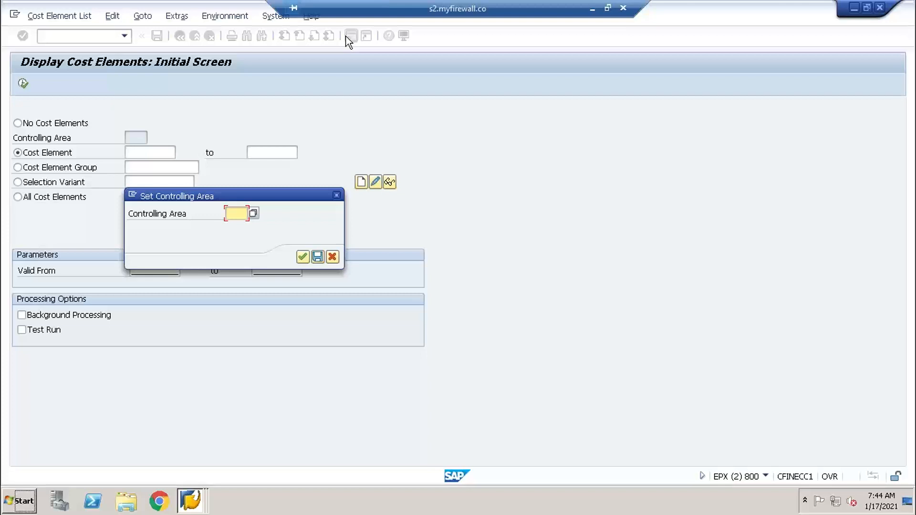
text(TY01)
key(Return)
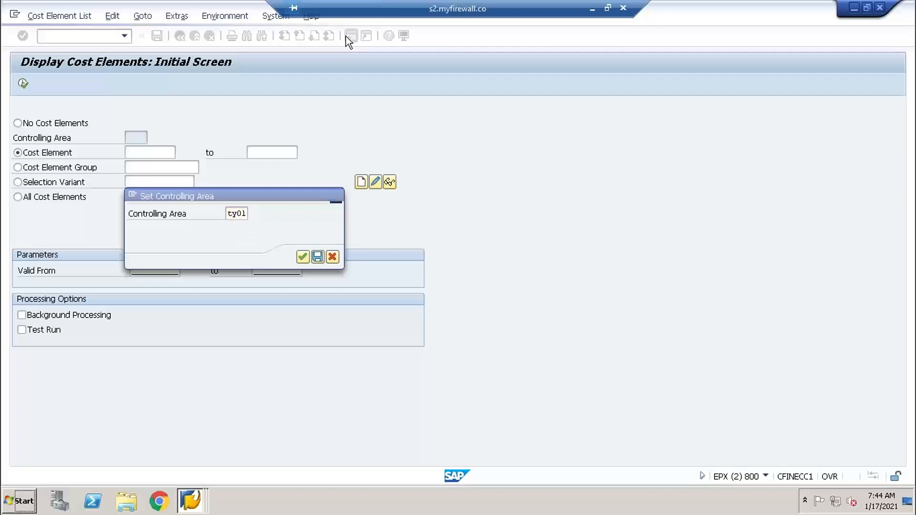
click(18, 166)
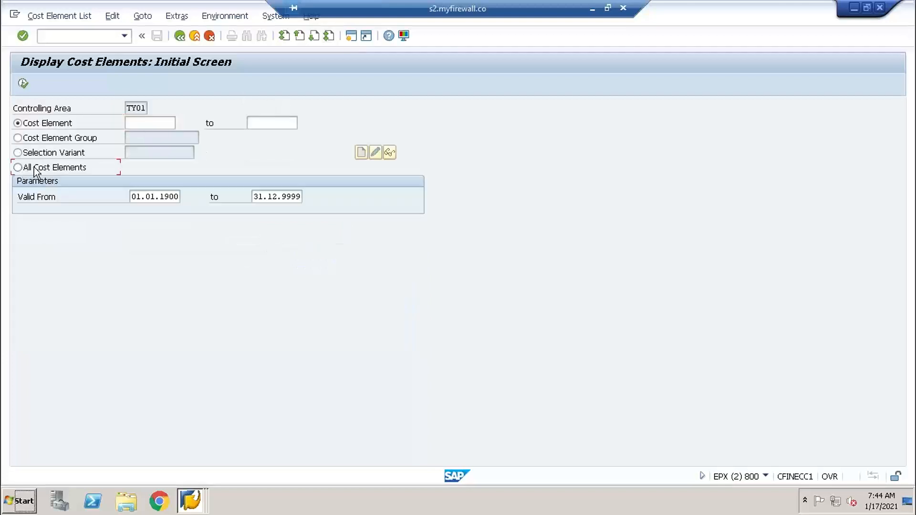
click(23, 84)
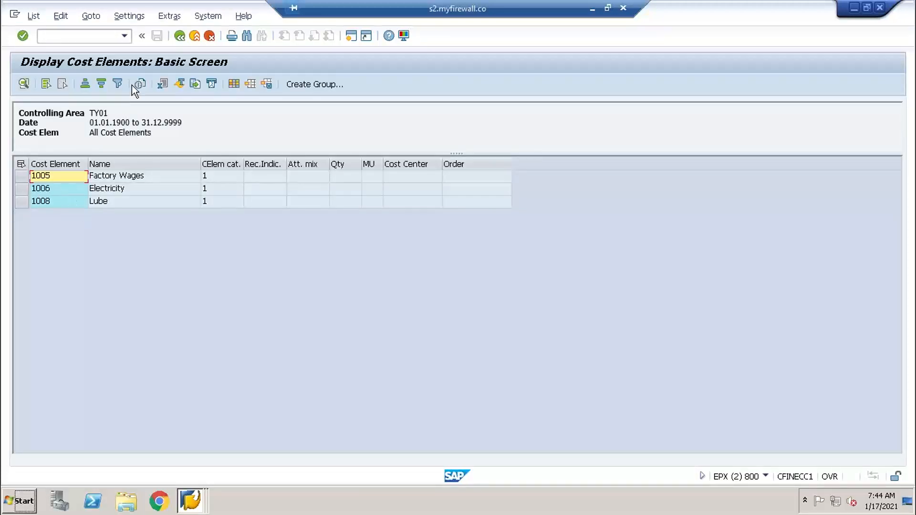
click(196, 37)
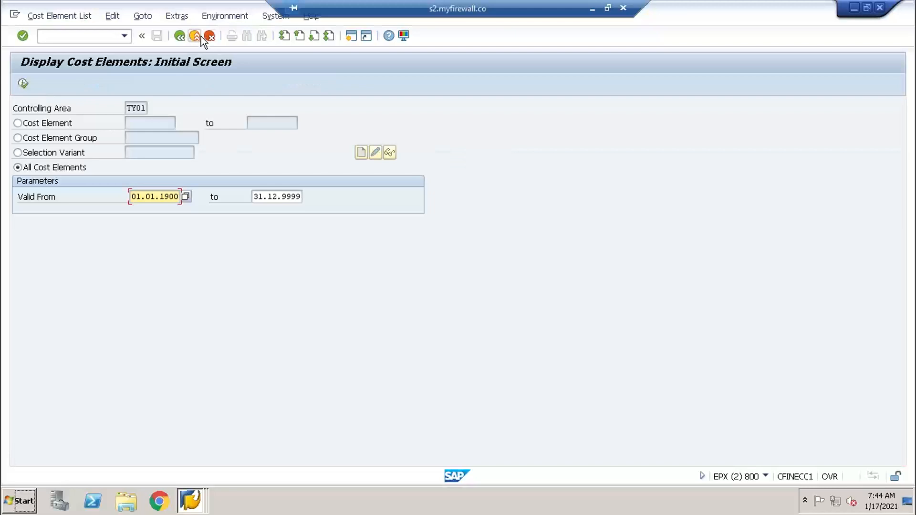
- Leave the cost element display, return to the G/L document entry and assign cost center 1000 to the account 1005 line item
click(194, 38)
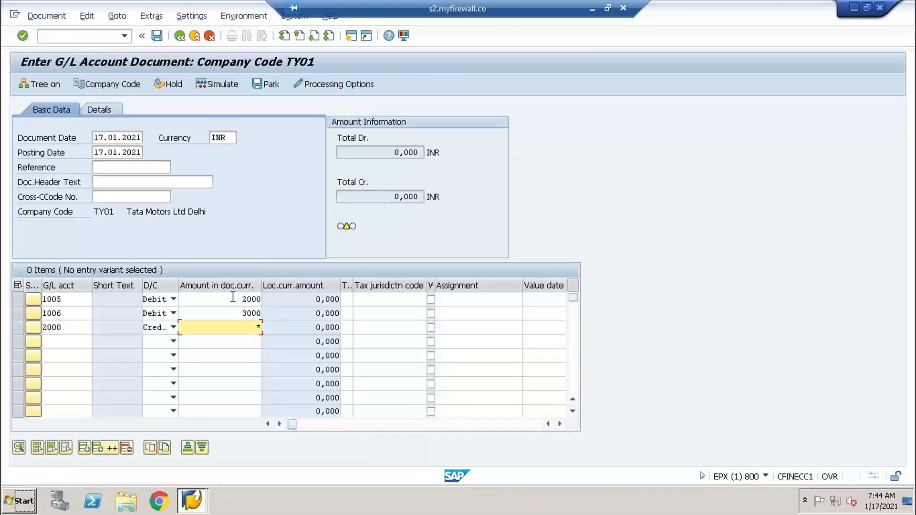
click(242, 300)
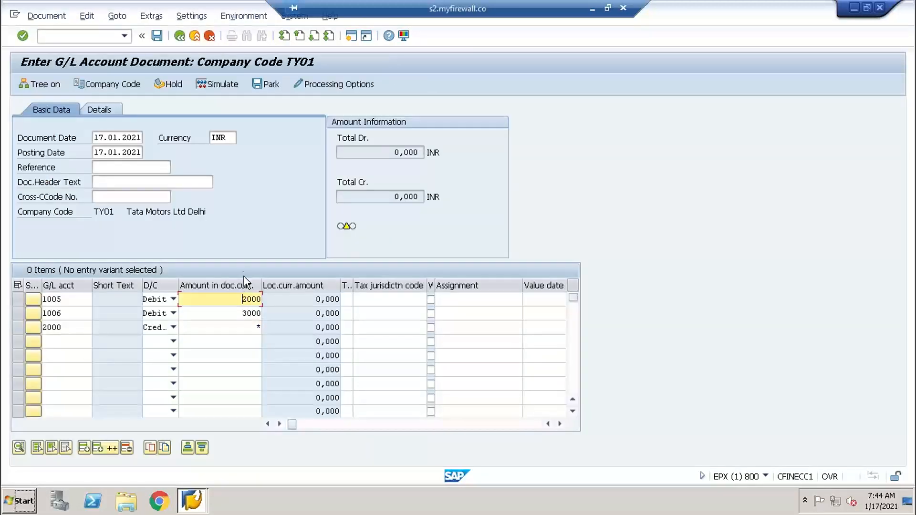
key(Return)
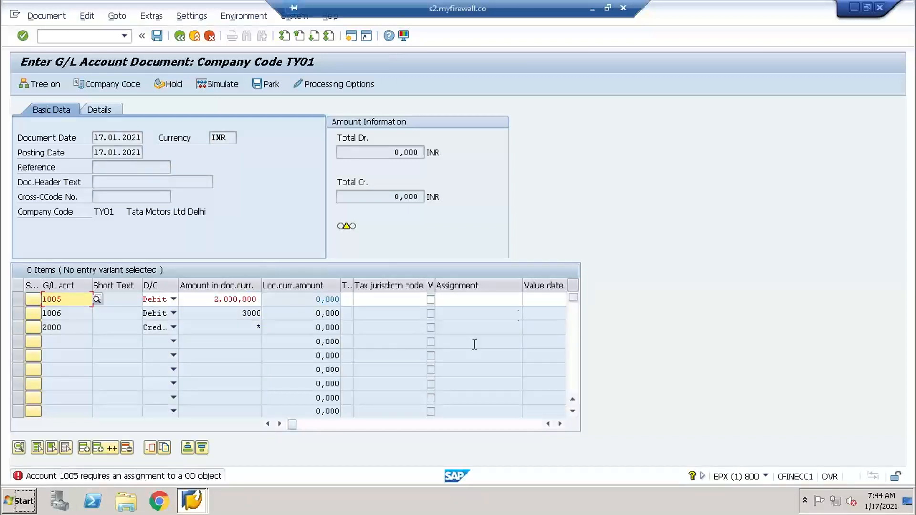
click(485, 305)
key(Tab)
key(Tab)
key(Tab)
key(Tab)
key(Tab)
key(Tab)
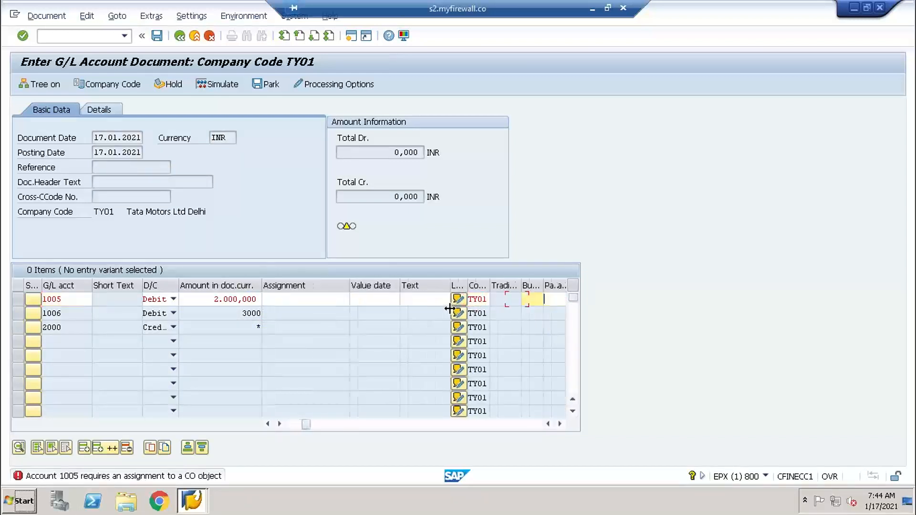
key(Tab)
key(Tab)
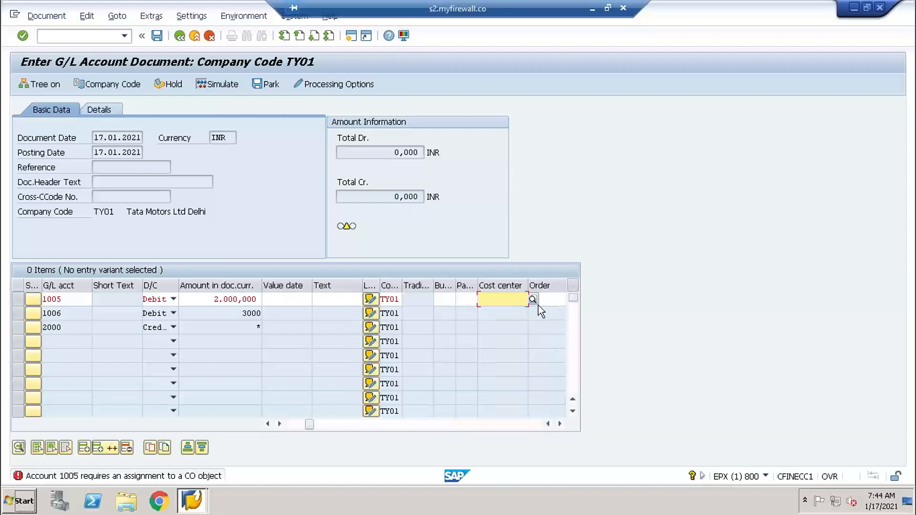
click(533, 299)
key(Return)
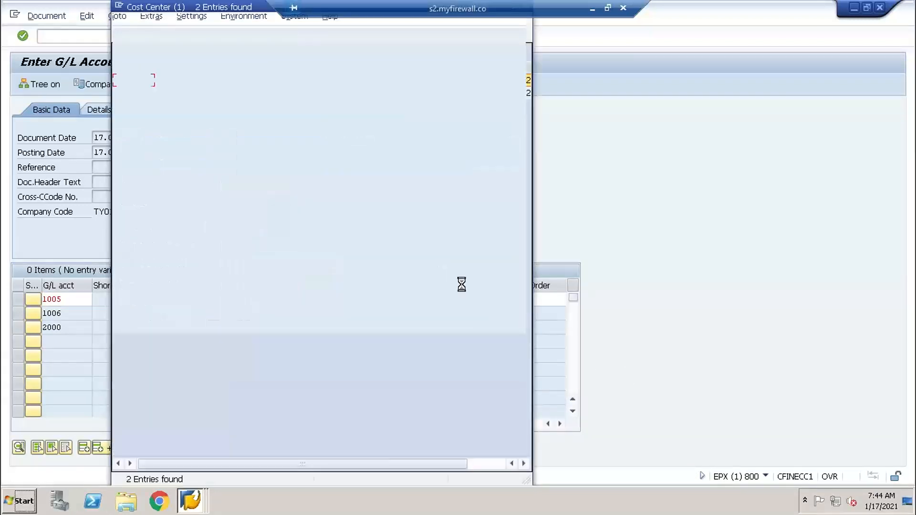
double_click(284, 83)
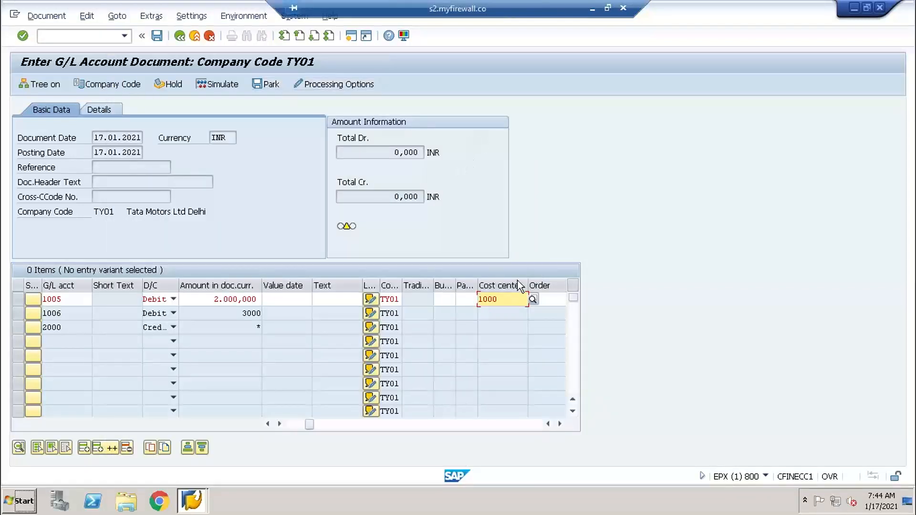
key(Return)
- Assign cost center 1000 to the account 1006 line item from the cost center search, and post the document
click(499, 313)
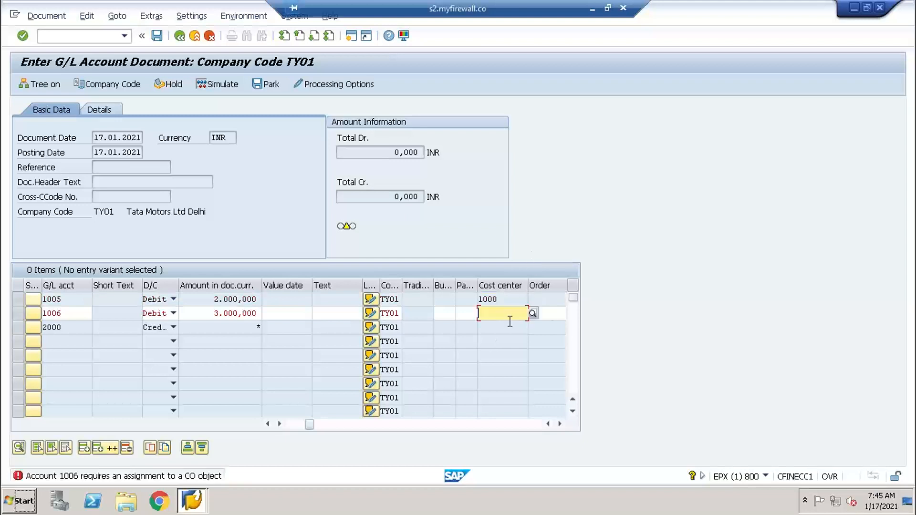
click(532, 313)
key(Return)
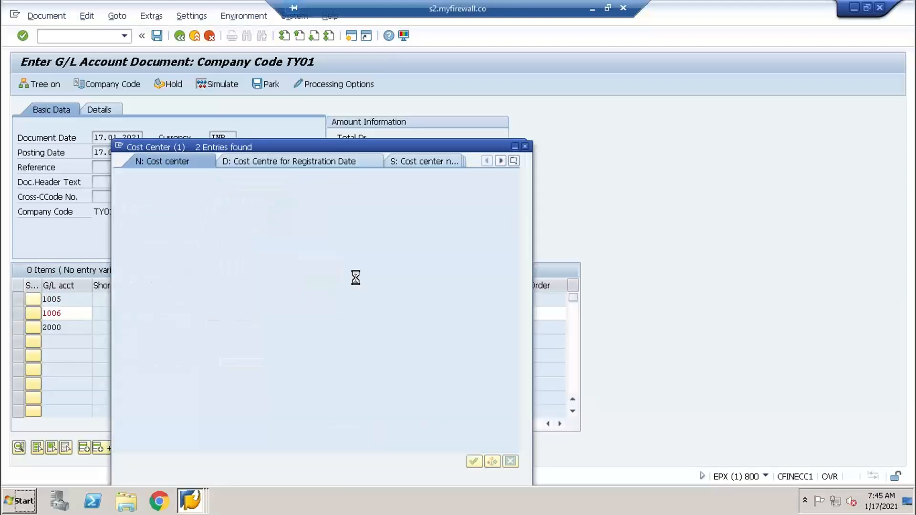
click(297, 83)
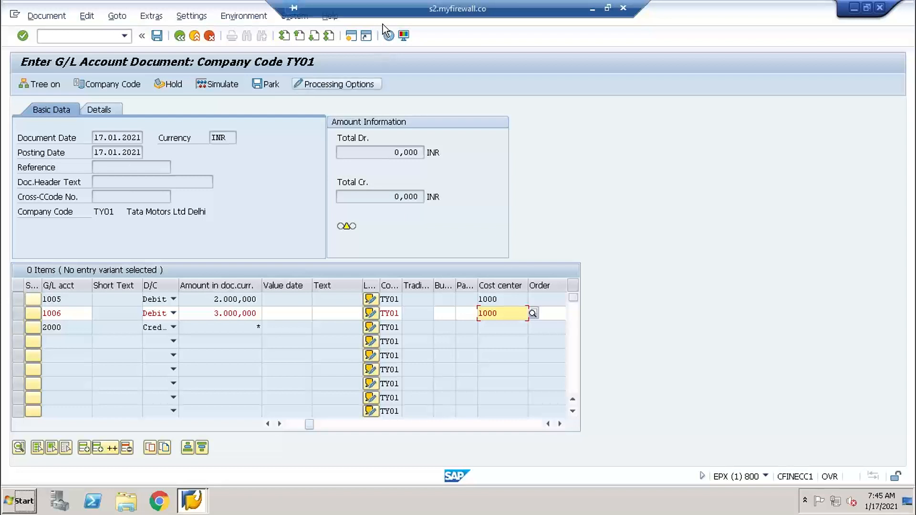
key(Return)
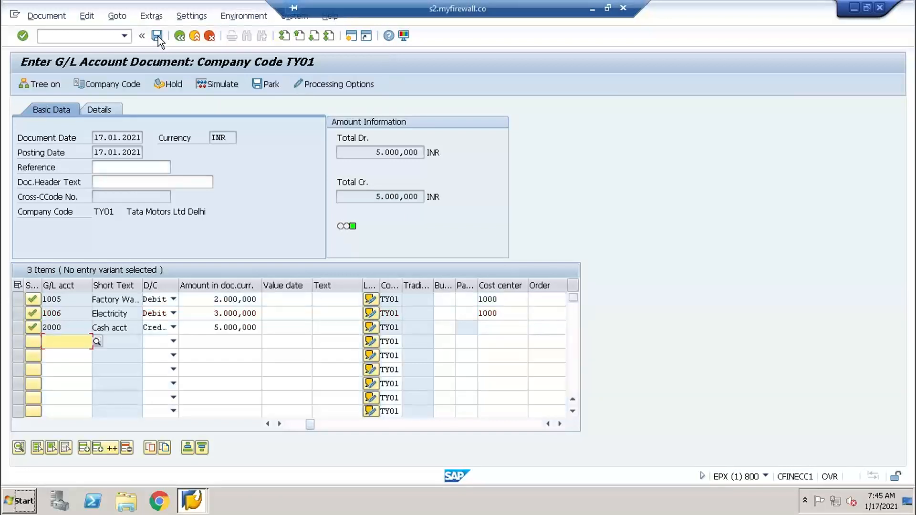
click(157, 35)
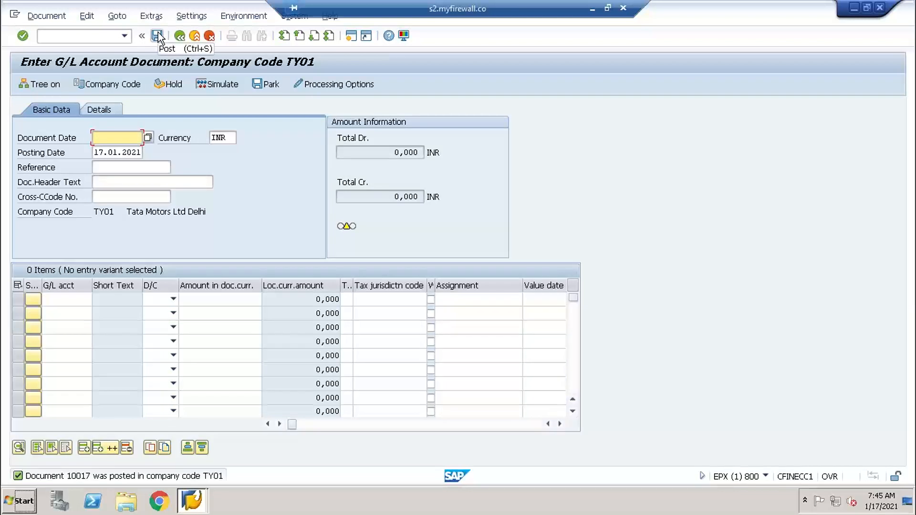
- Switch to OneNote and note "ECC # 10017" in the empty area below the diagram
click(592, 8)
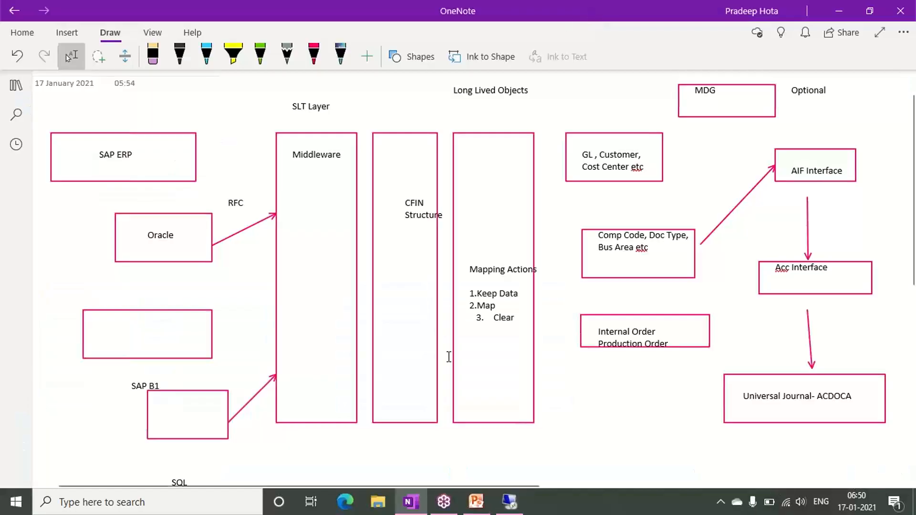
scroll(367, 364, down, 8)
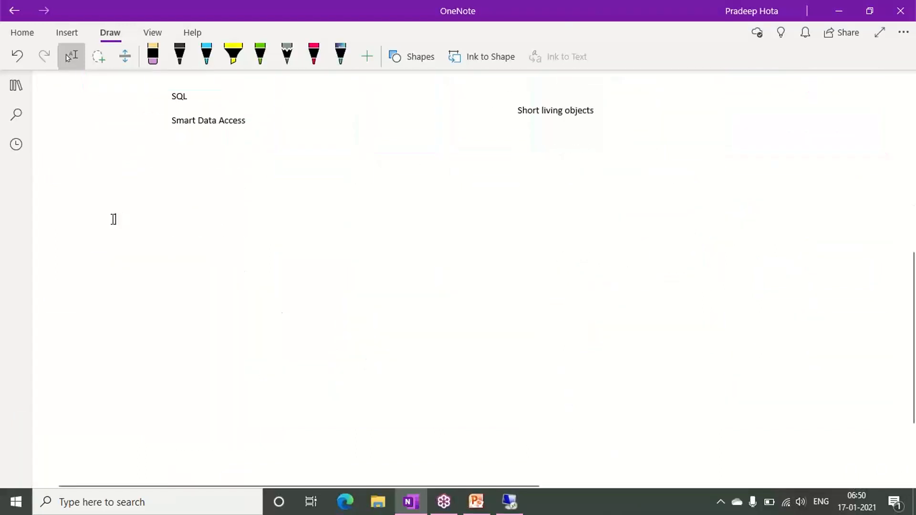
text(ECC)
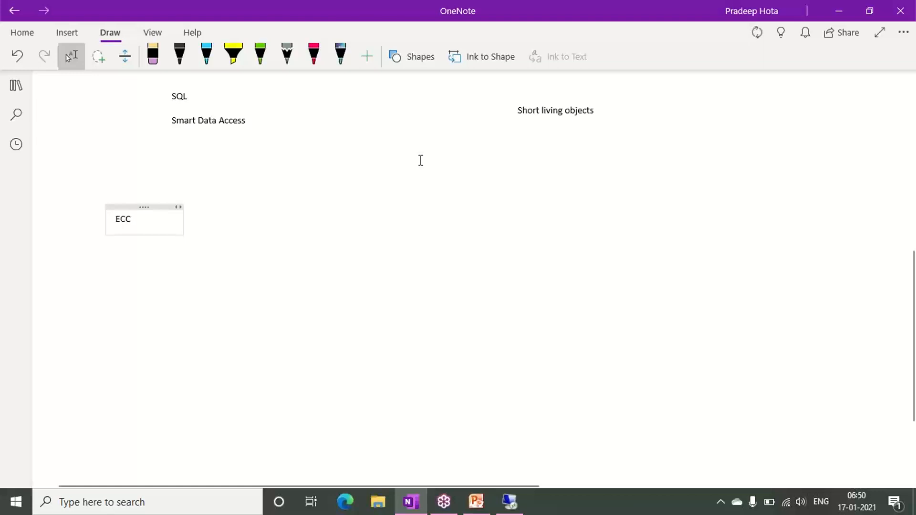
text( # 10017)
- Switch back to the remote SAP session and display the G/L document just posted
click(515, 501)
click(46, 16)
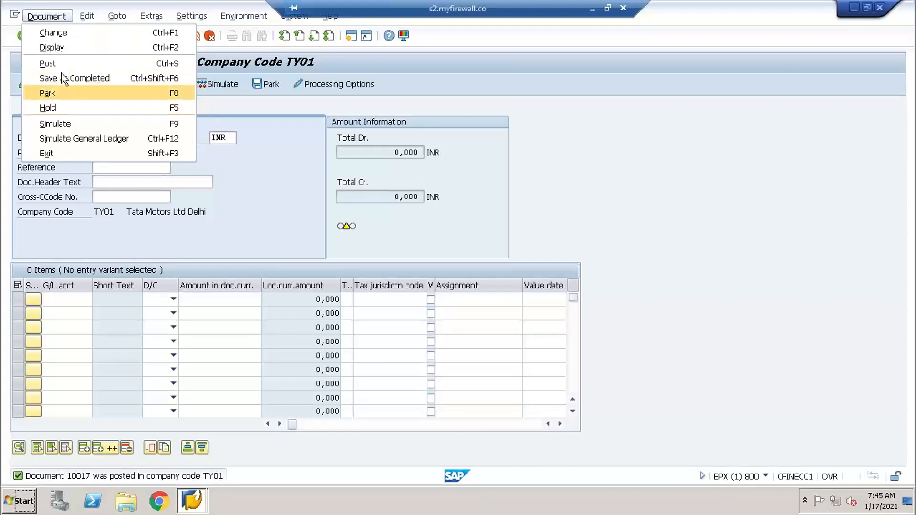
click(62, 47)
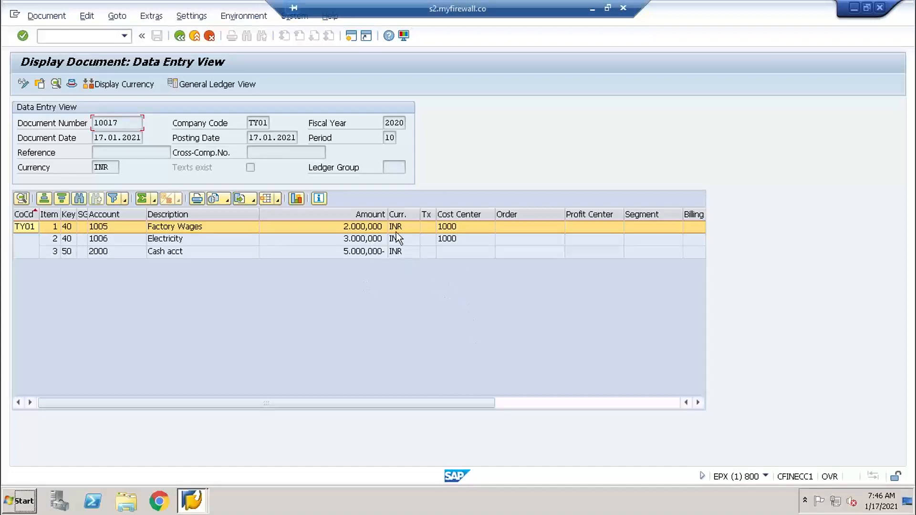
- Start General Table Display in a new session and load the selection fields of table BSEG
click(346, 38)
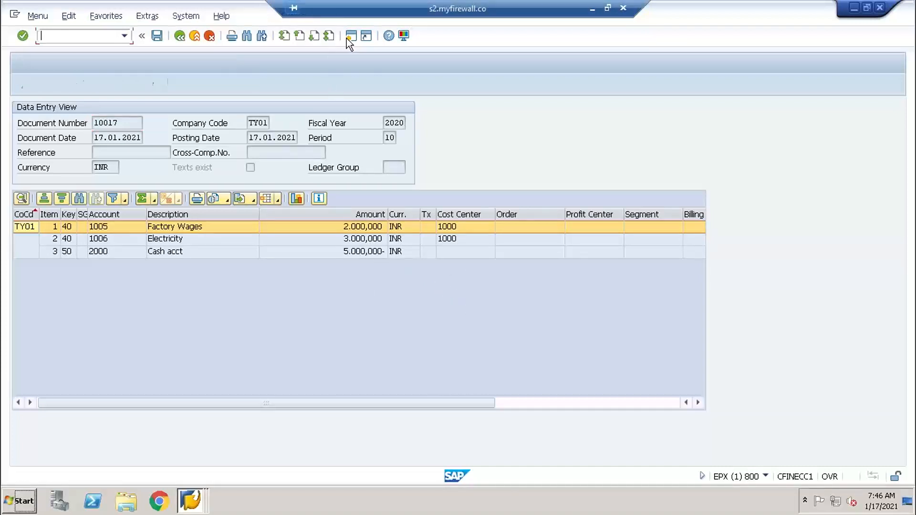
text(SE16)
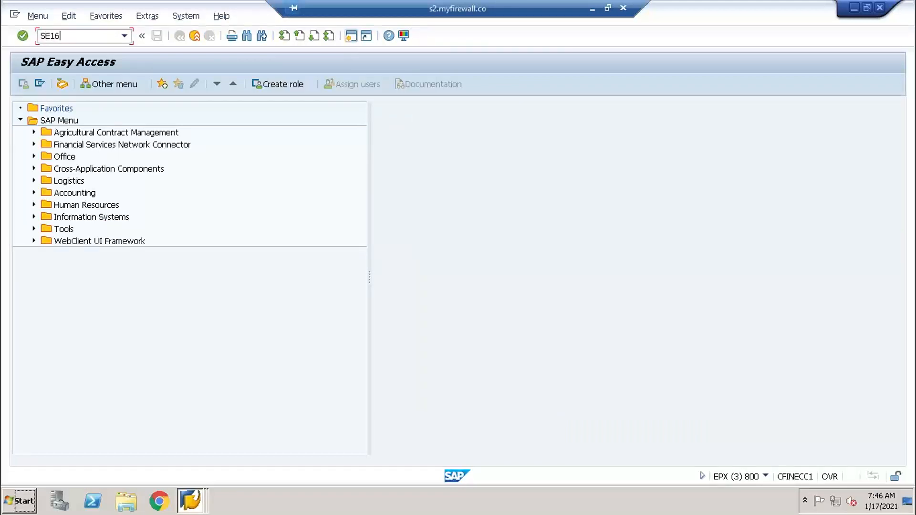
key(Return)
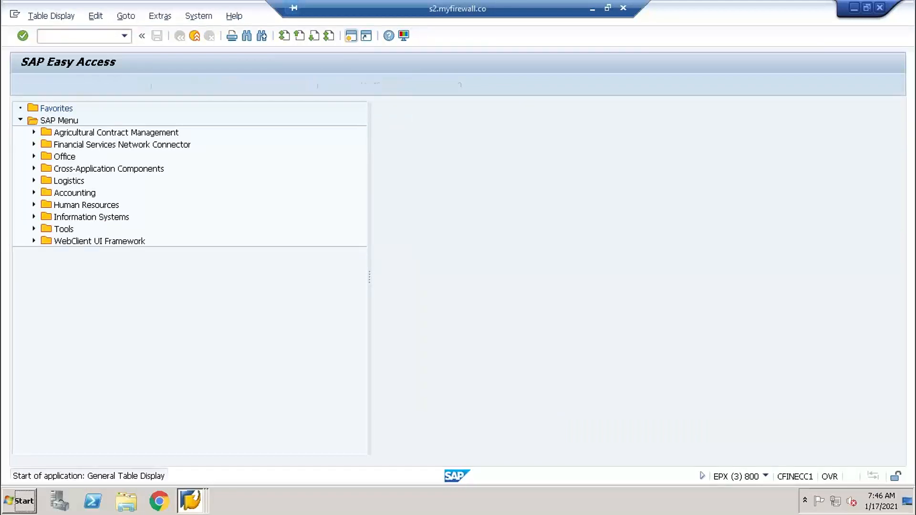
text(BESG)
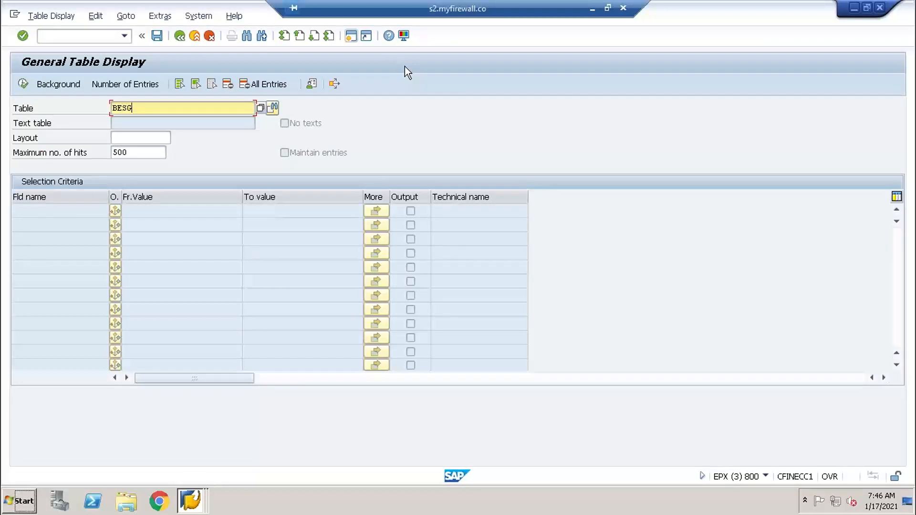
key(Return)
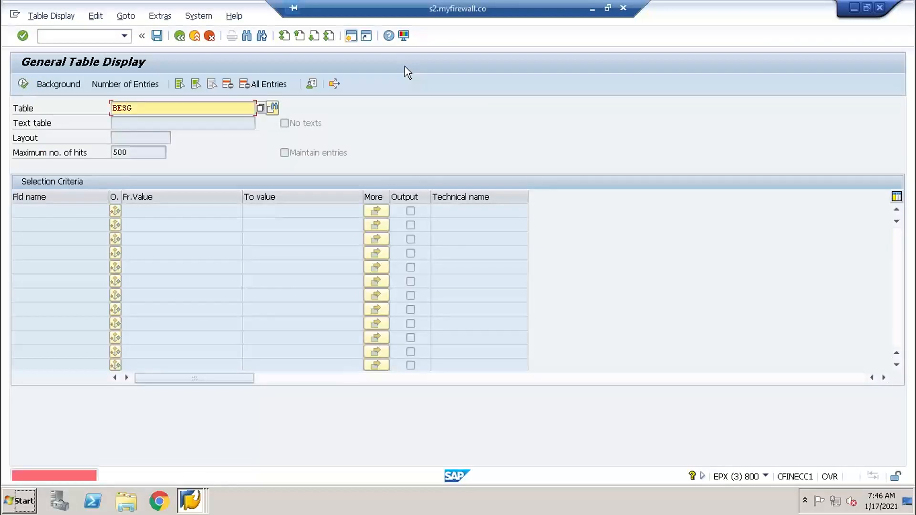
click(181, 109)
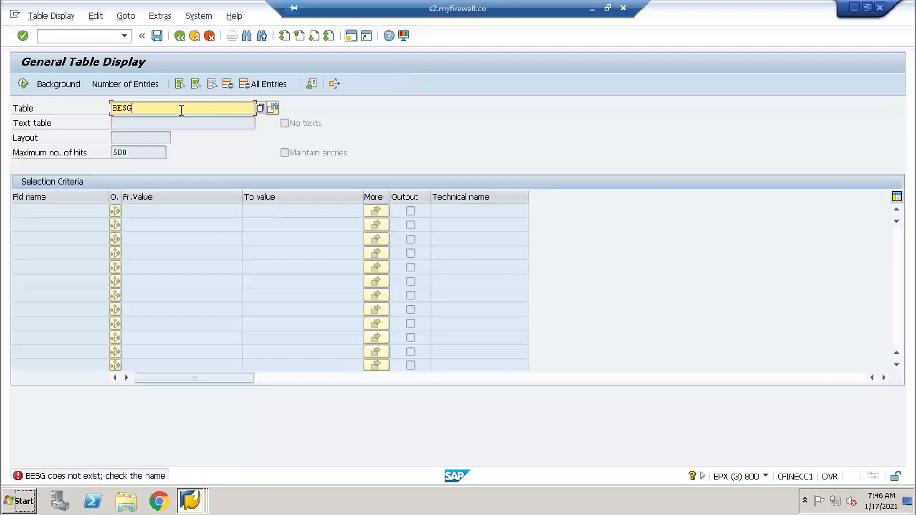
key(BackSpace)
key(BackSpace)
key(BackSpace)
key(BackSpace)
text(BSEG)
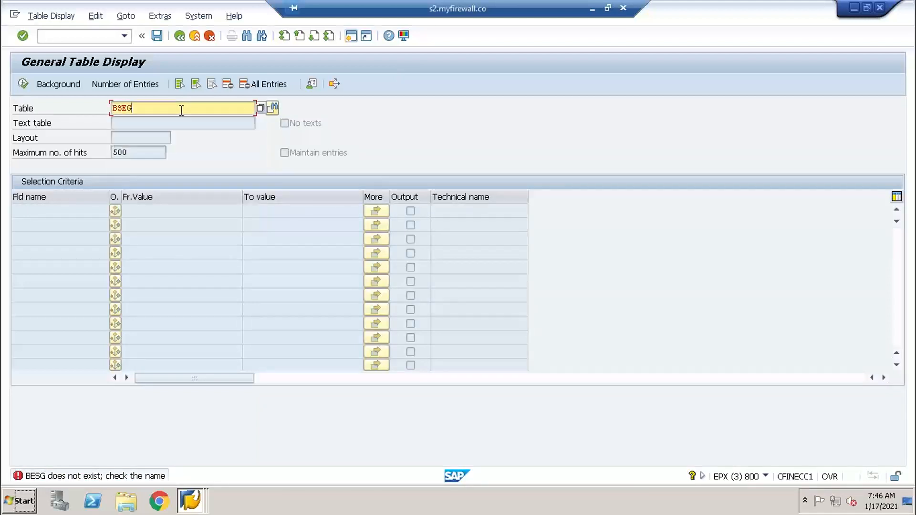
key(Return)
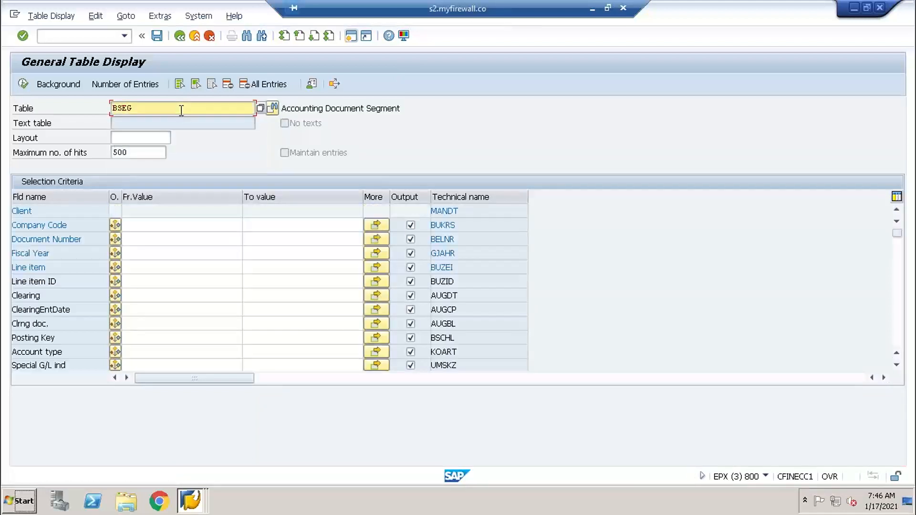
- Display the BSEG entries for company code TY01 and document number 10017
click(147, 224)
text(TY)
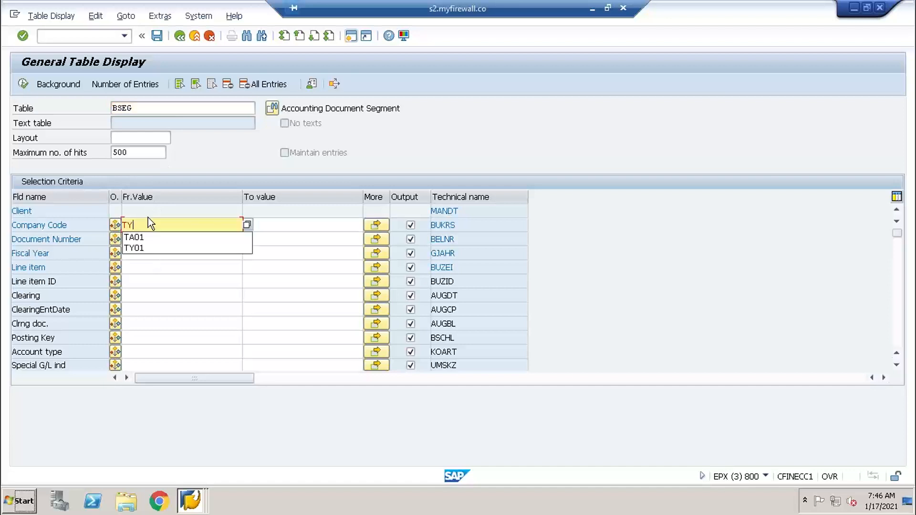
text(01)
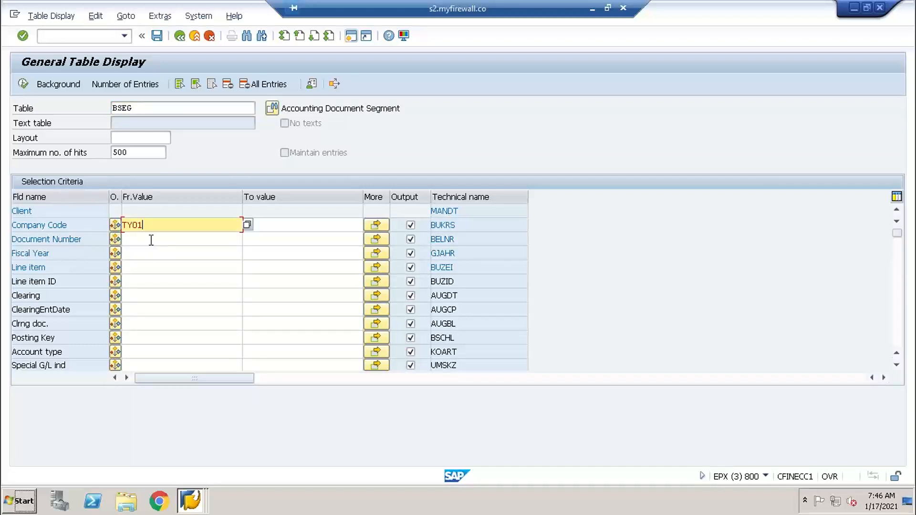
click(151, 238)
text(10017)
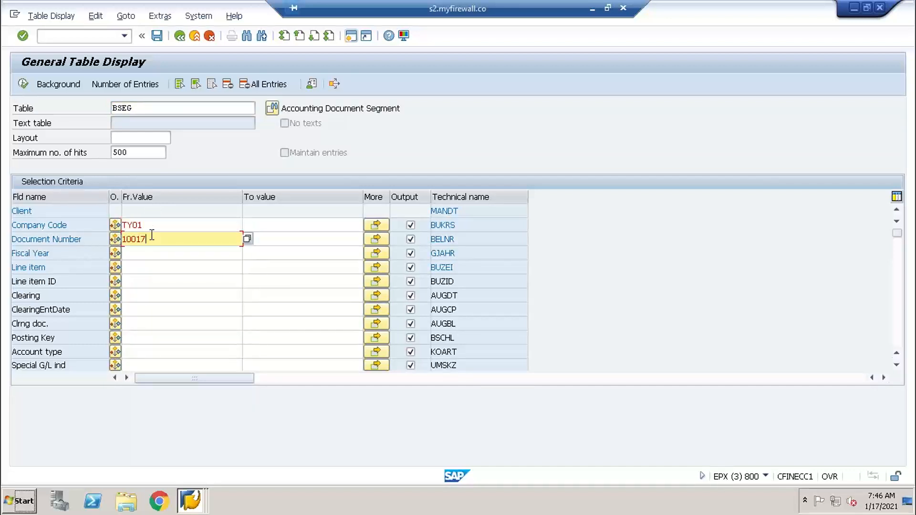
click(19, 88)
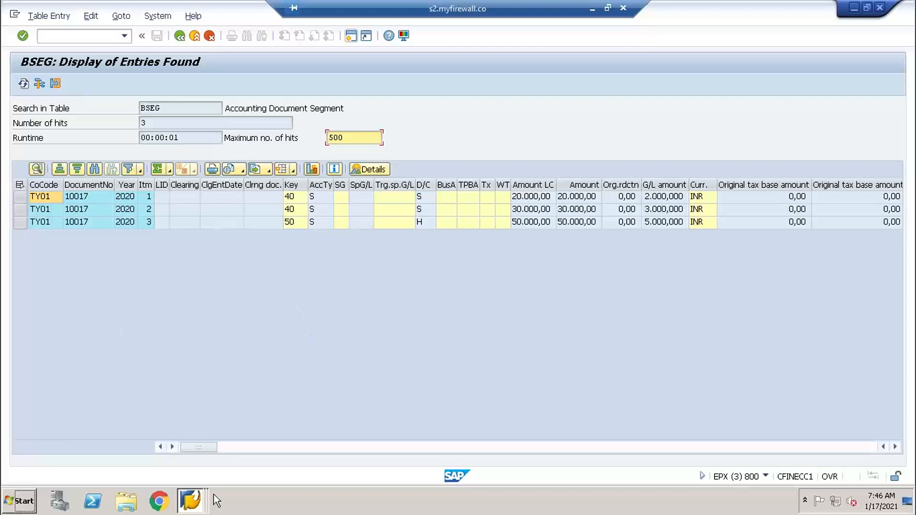
- Return to the session displaying document 10017 and list its linked accounting documents through Object Links
click(194, 502)
click(201, 455)
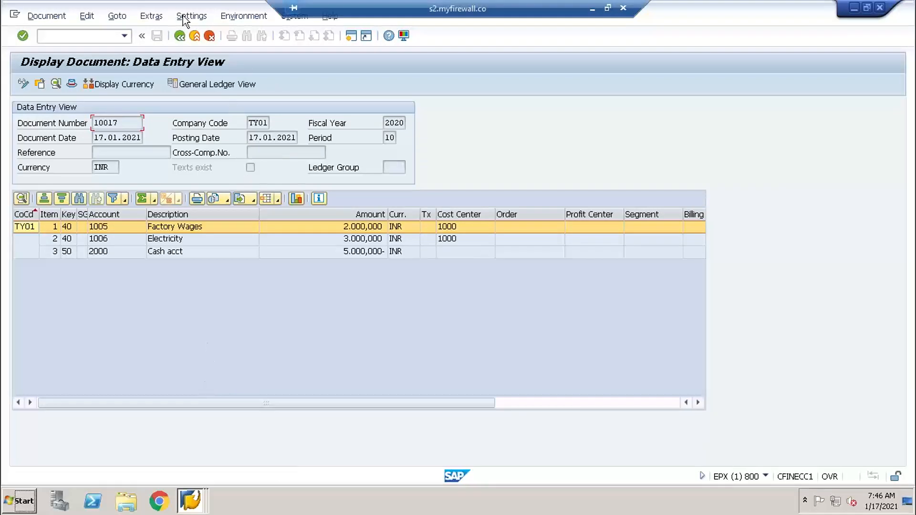
click(240, 16)
mouse_move(288, 90)
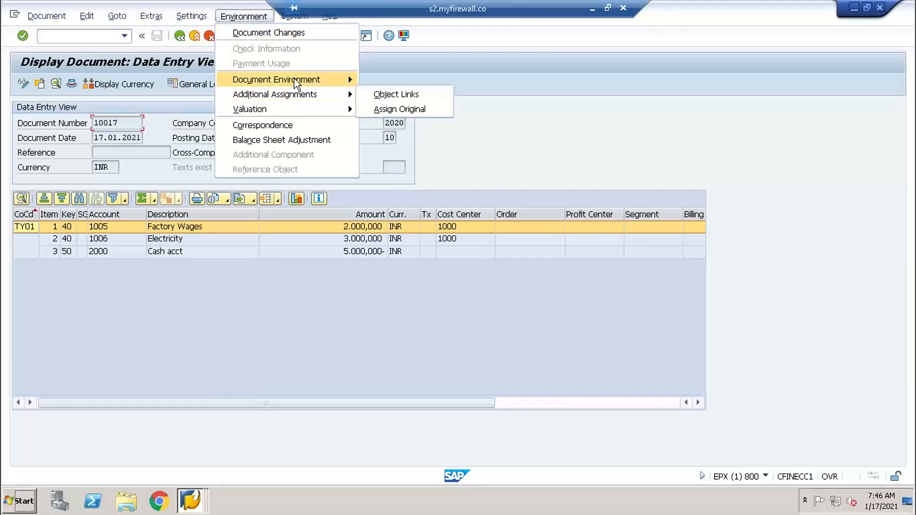
click(422, 94)
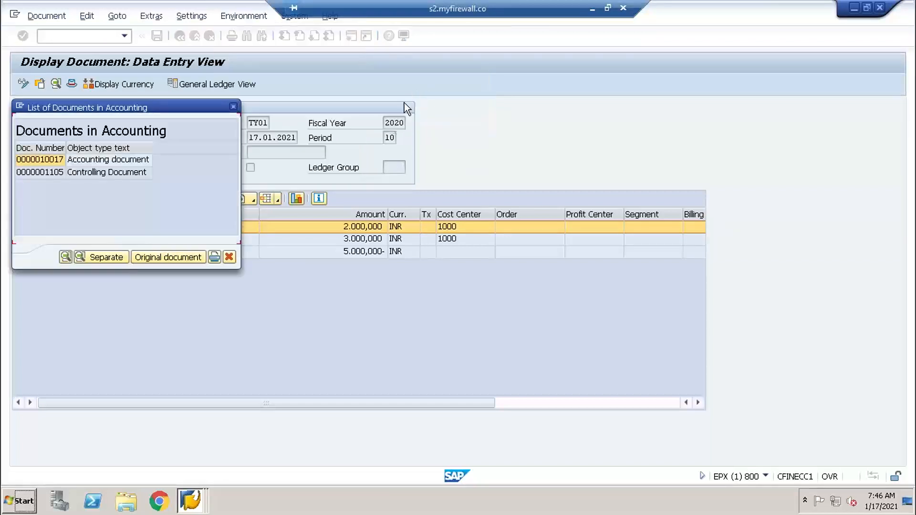
- Switch to the OneNote page and add the line "CO # 1105" below the ECC document number
click(592, 9)
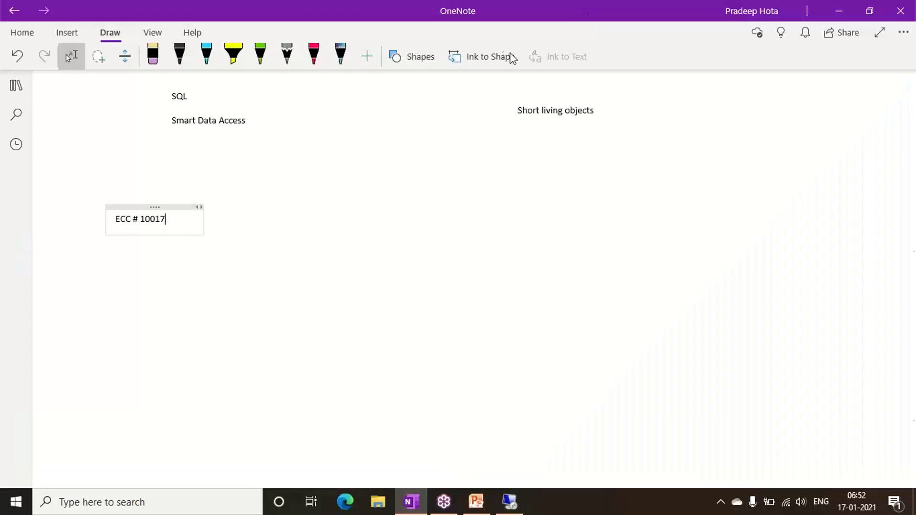
key(Return)
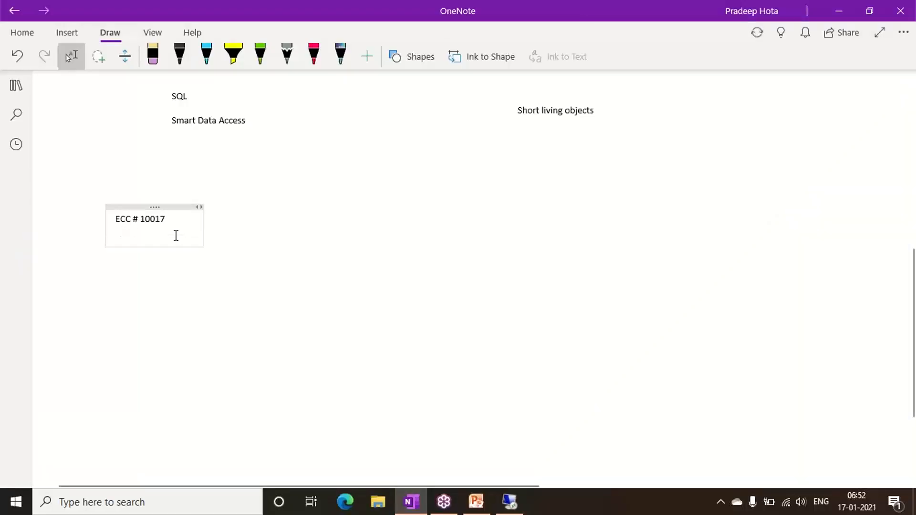
text(CO # 1105)
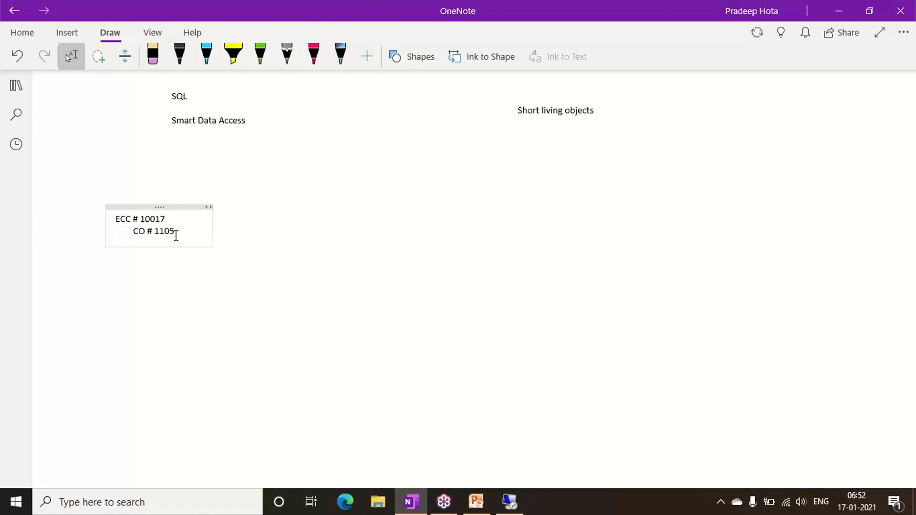
- Return to the remote SAP session, open controlling document 1105 from the linked documents list and expand its line items
click(510, 502)
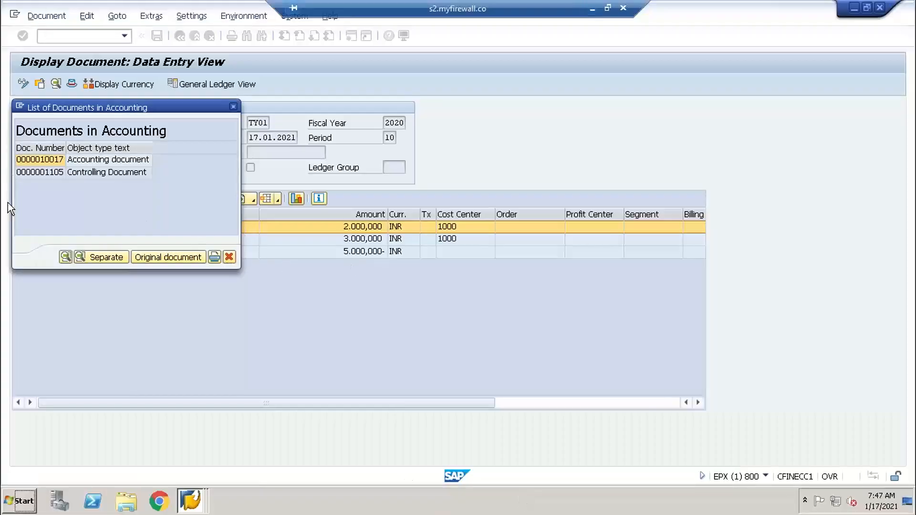
double_click(68, 171)
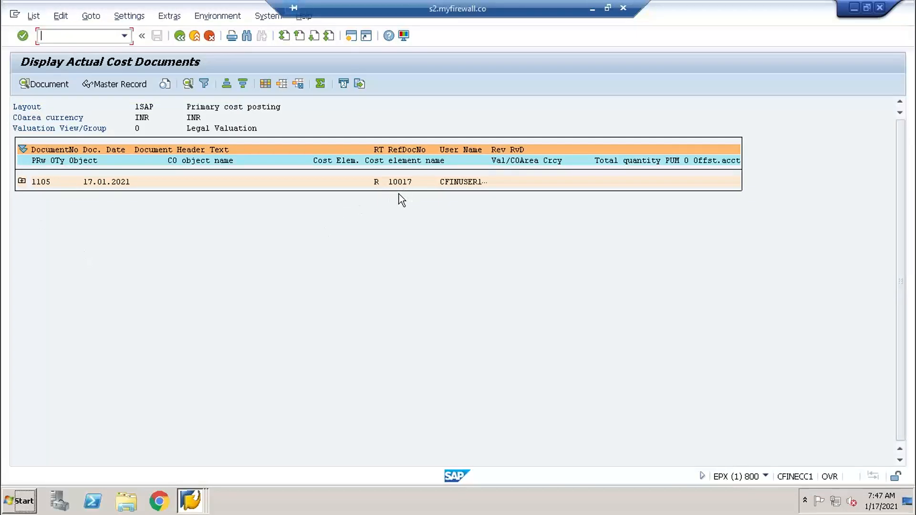
click(21, 182)
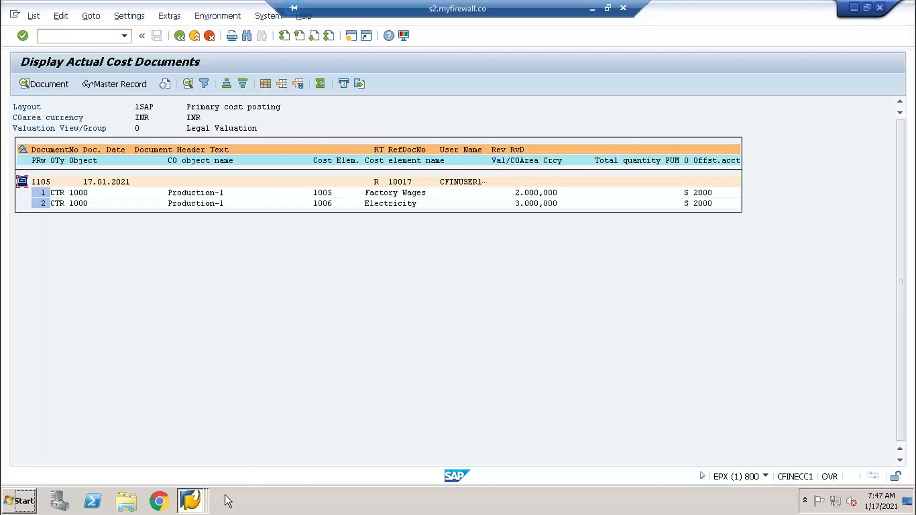
- Start General Table Display (SE16N) in a new session and load the selection fields of table COEP
click(209, 496)
click(411, 262)
click(350, 37)
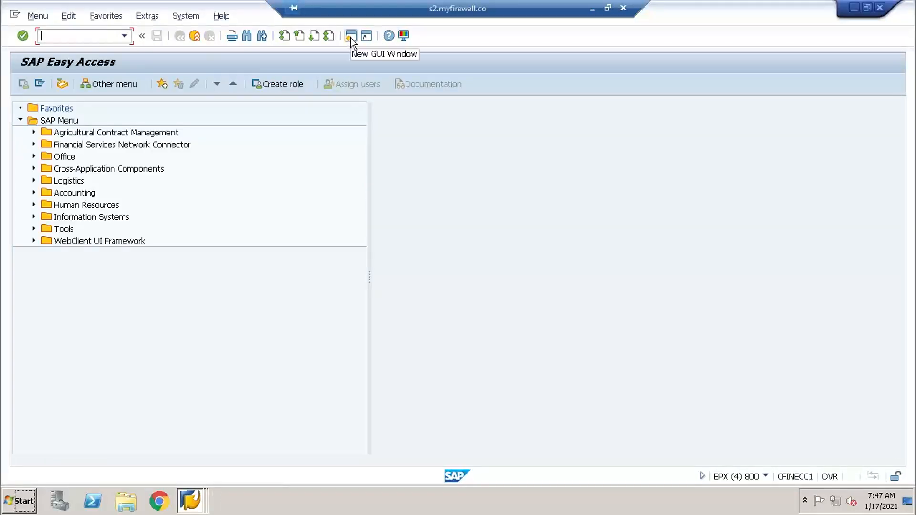
text(SE16N)
key(Return)
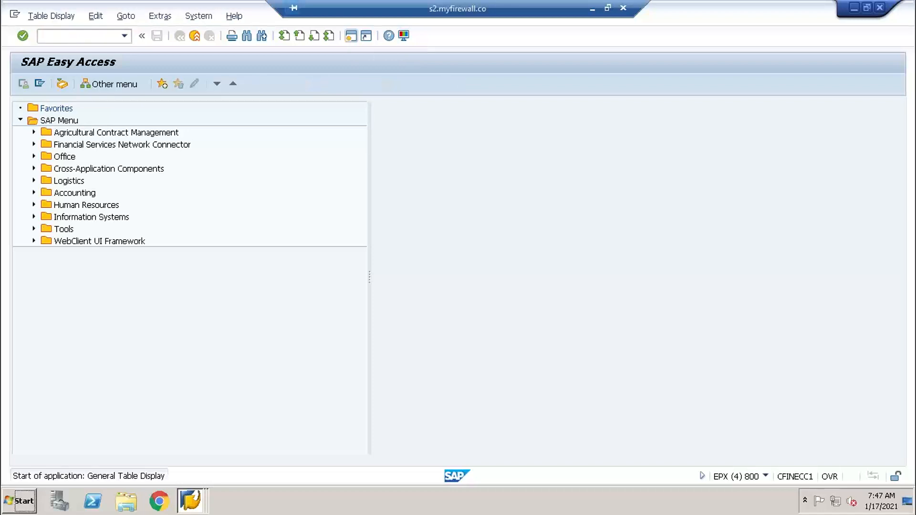
click(162, 110)
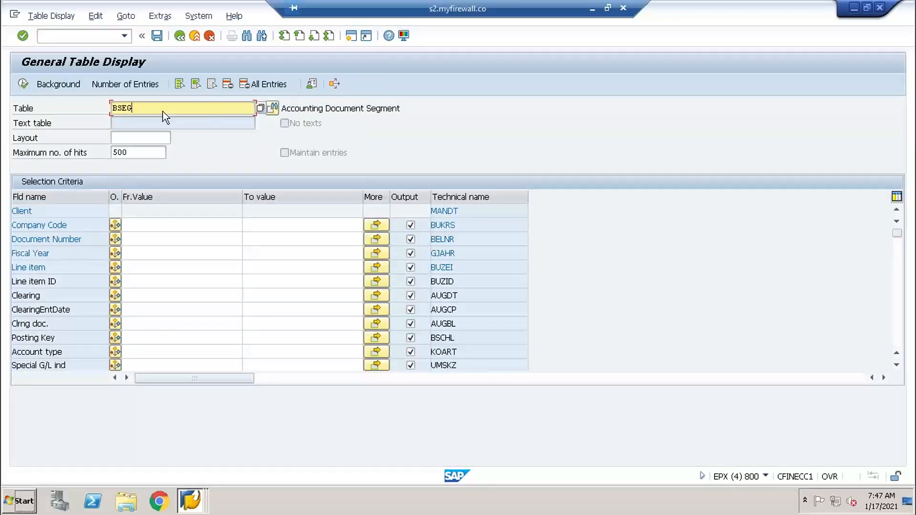
key(BackSpace)
key(BackSpace)
key(BackSpace)
key(BackSpace)
text(COEP)
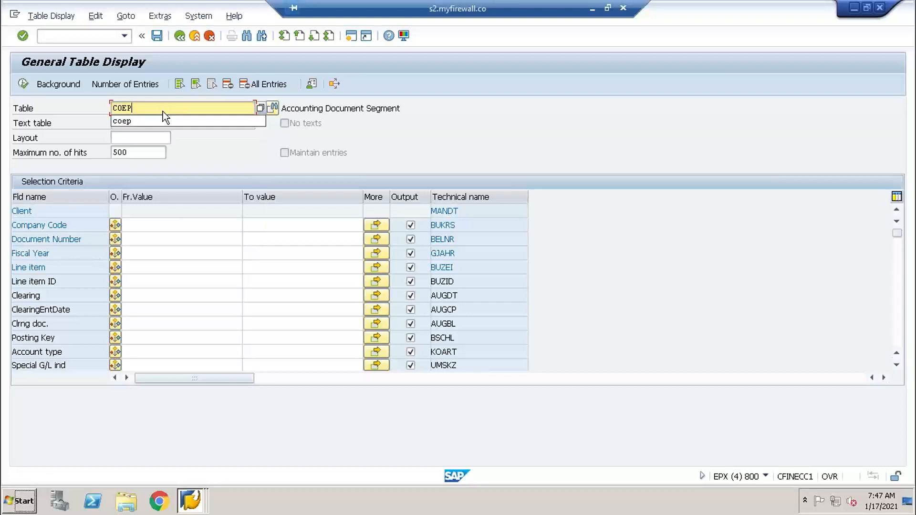
key(Return)
- Display the COEP entries for CO area TY01 and document number 1105
click(151, 227)
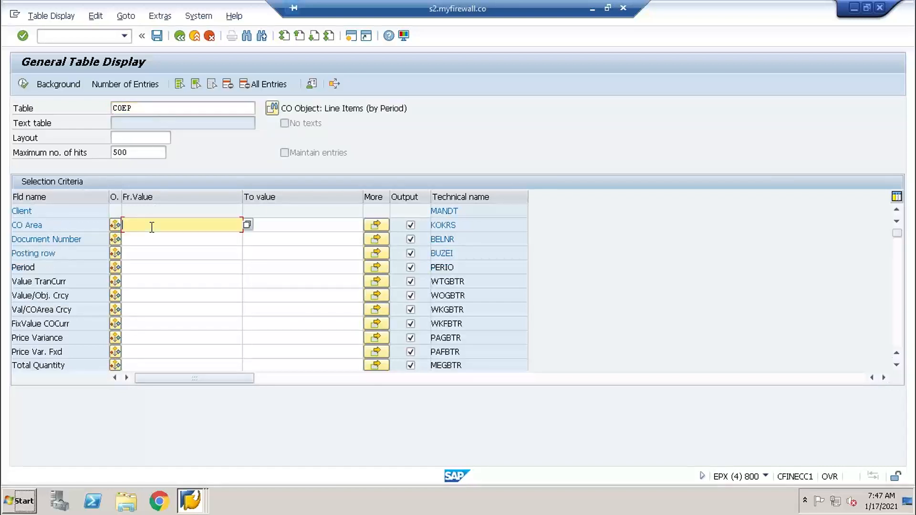
text(TY01)
click(144, 241)
text(1105)
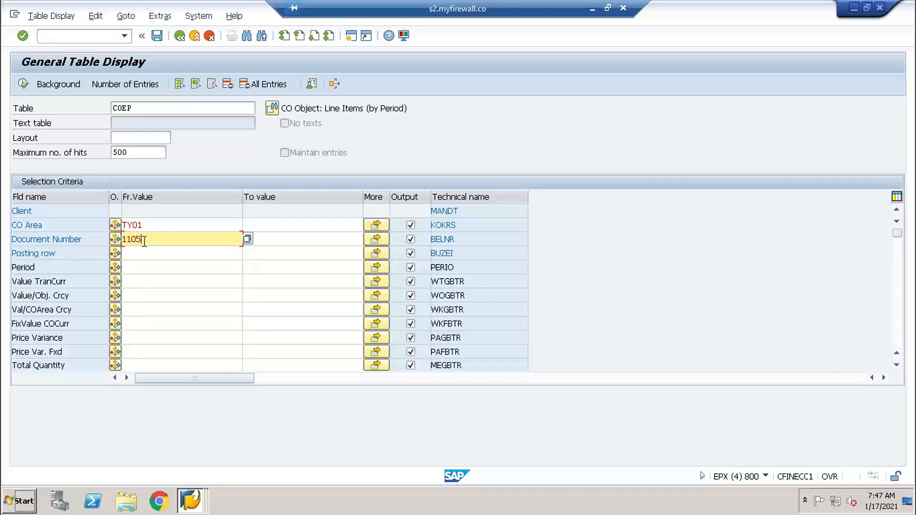
click(23, 85)
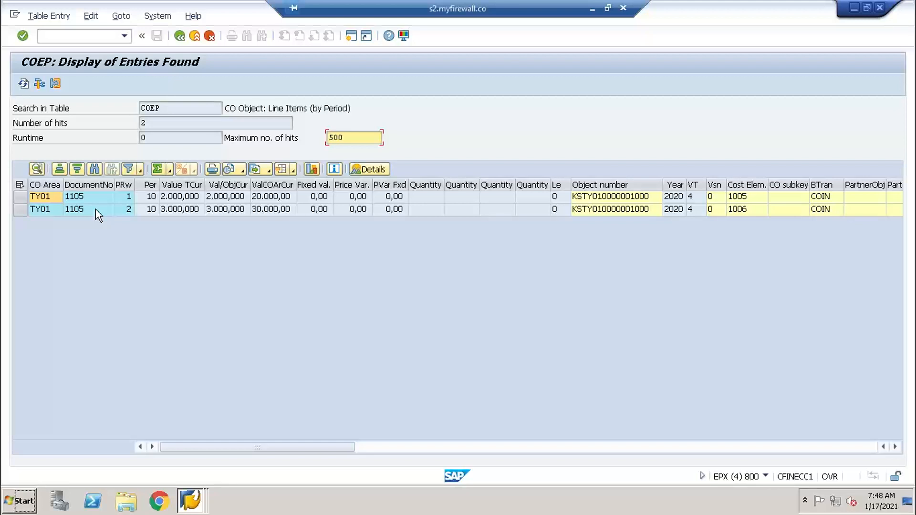
- Close the sessions showing the COEP and BSEG entries and return to the actual cost document display
click(195, 508)
click(193, 498)
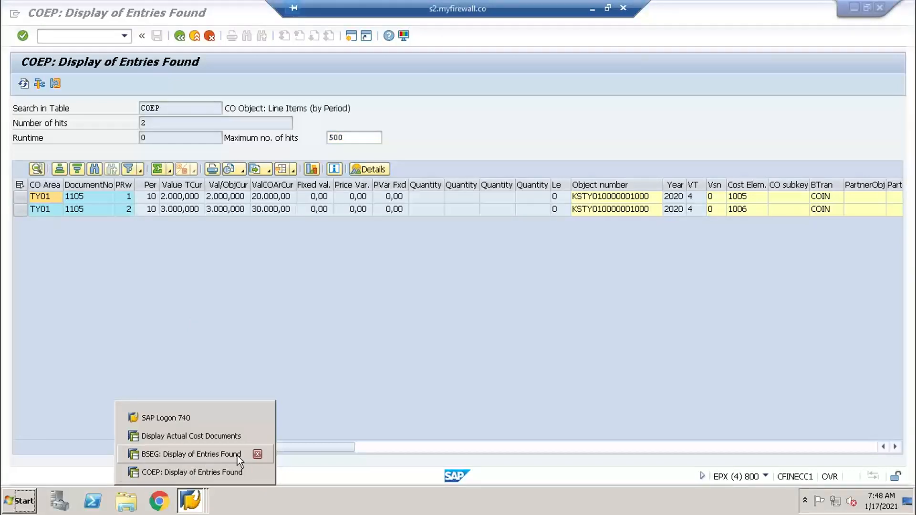
click(257, 472)
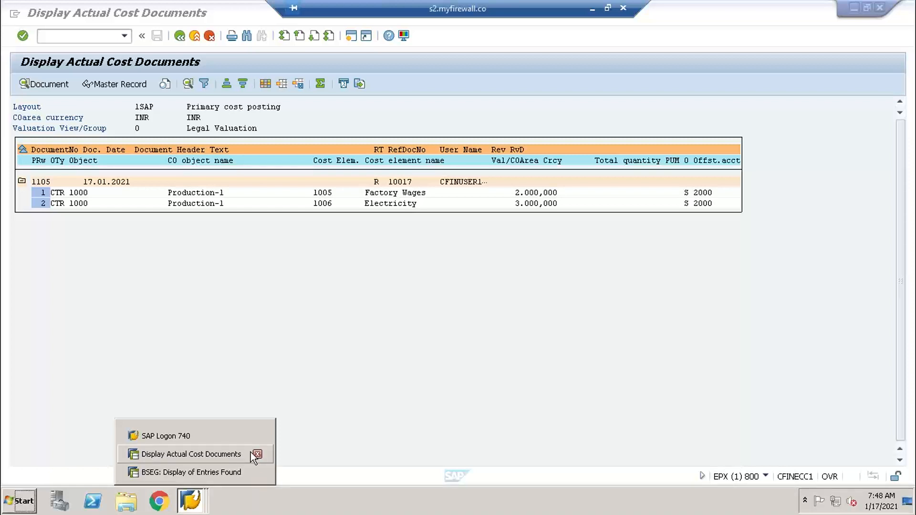
click(258, 472)
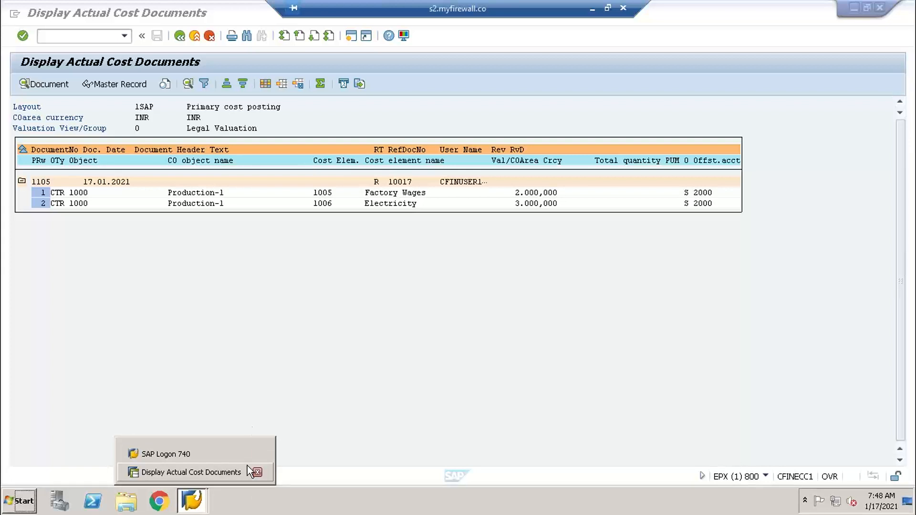
click(292, 378)
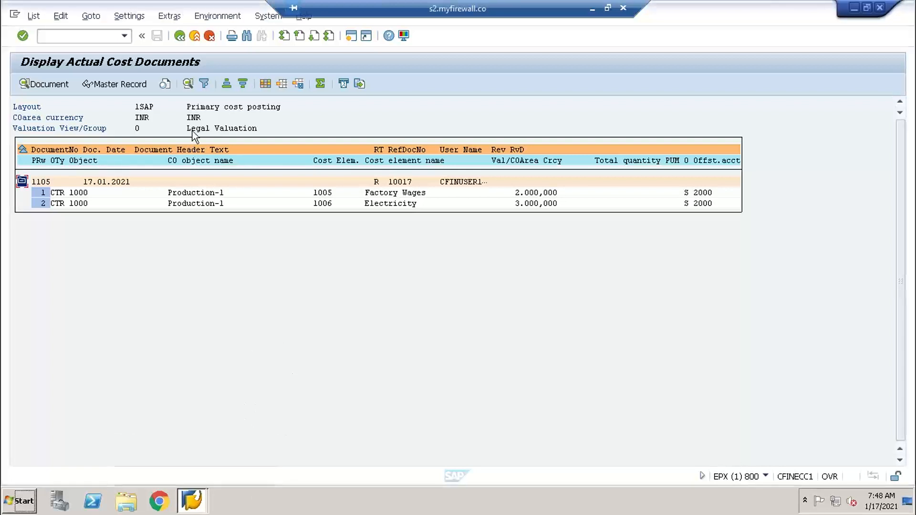
click(101, 37)
text(/NS)
key(BackSpace)
key(BackSpace)
key(BackSpace)
- Exit the actual cost document list and close the list of linked accounting documents
click(180, 36)
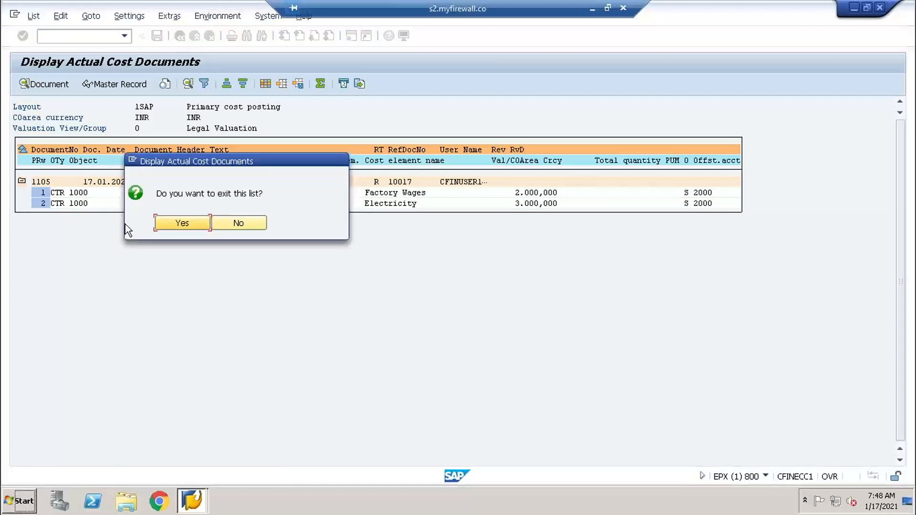
click(192, 227)
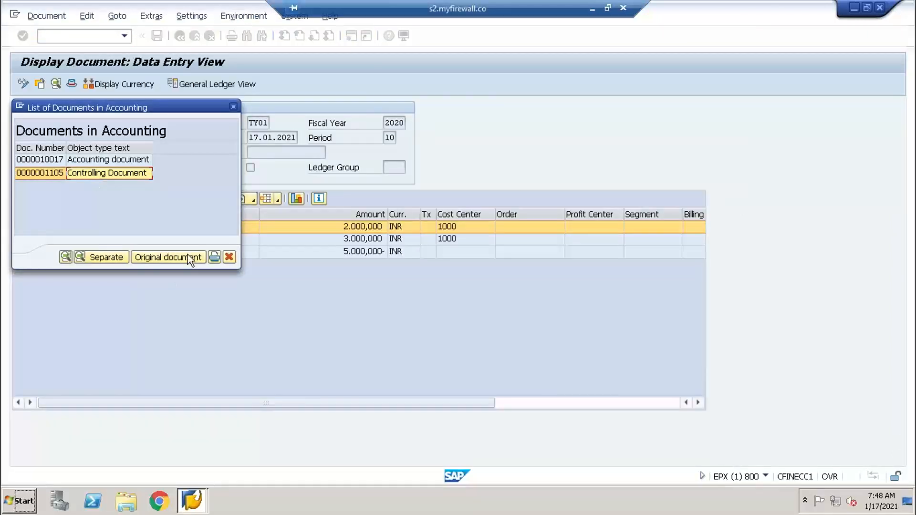
click(229, 257)
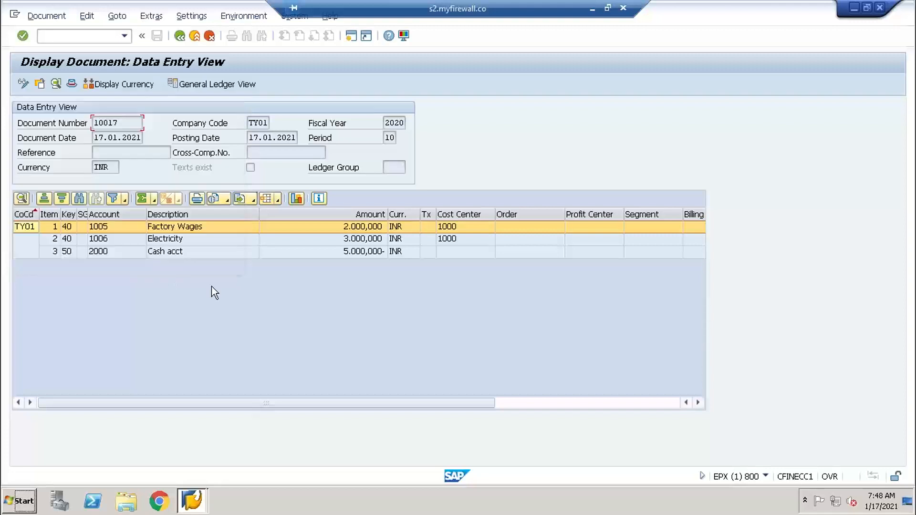
- Open a new session and start General Table Display with transaction SE16N
click(349, 35)
text(SE)
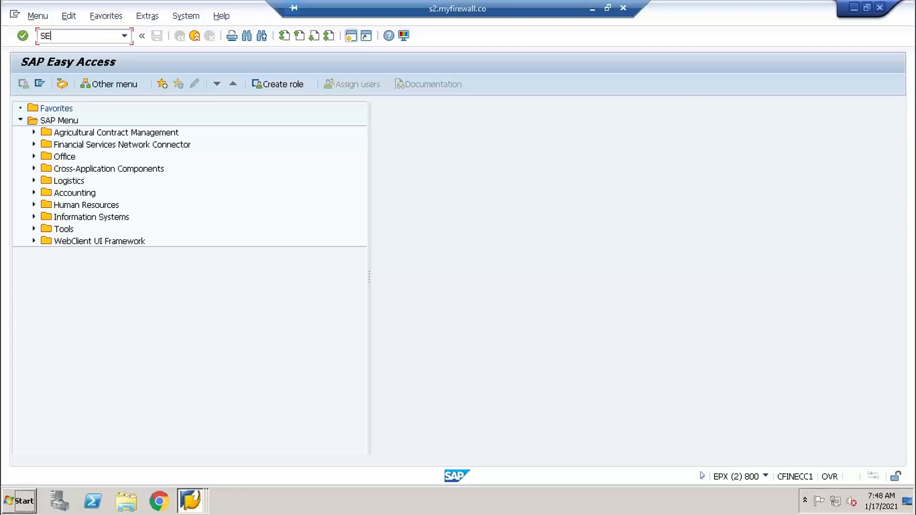
key(BackSpace)
key(BackSpace)
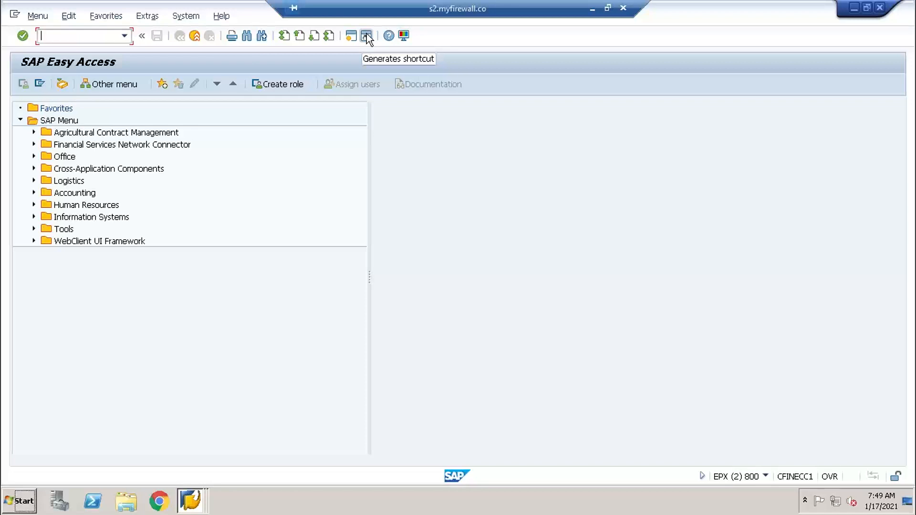
click(198, 507)
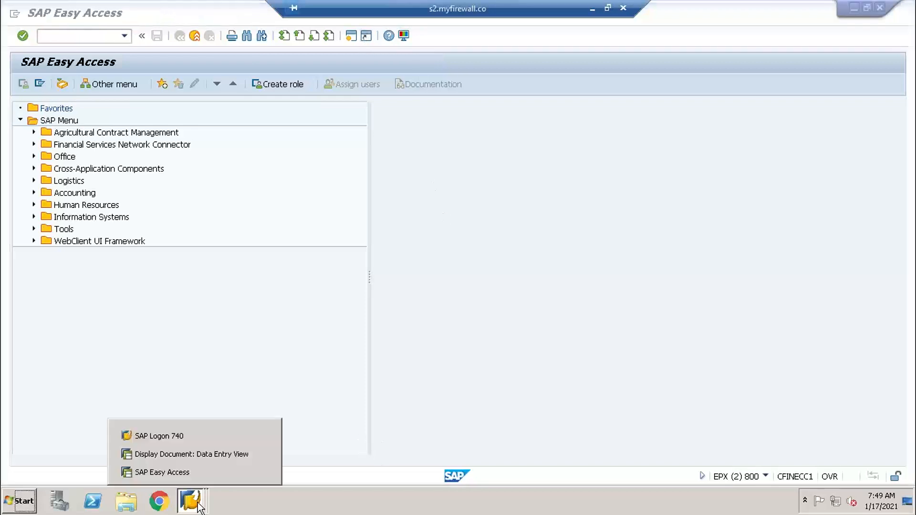
click(208, 477)
text(SE16N)
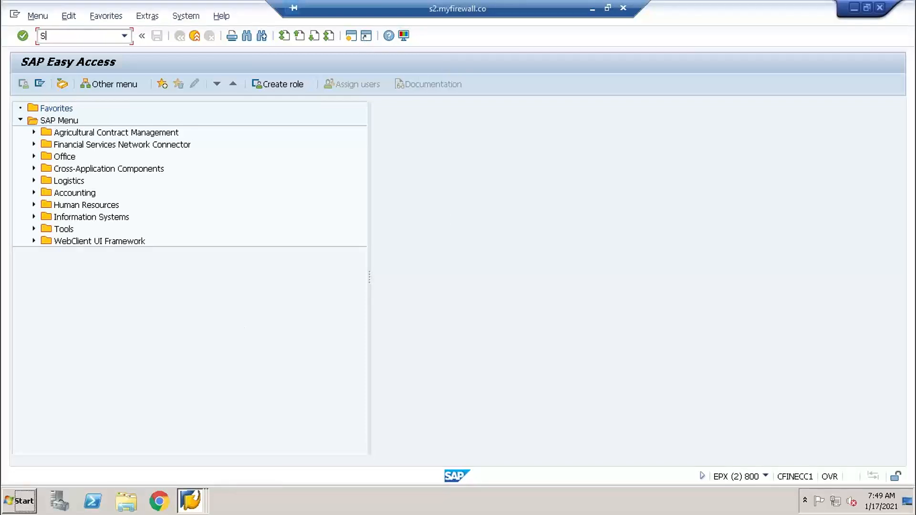
key(Return)
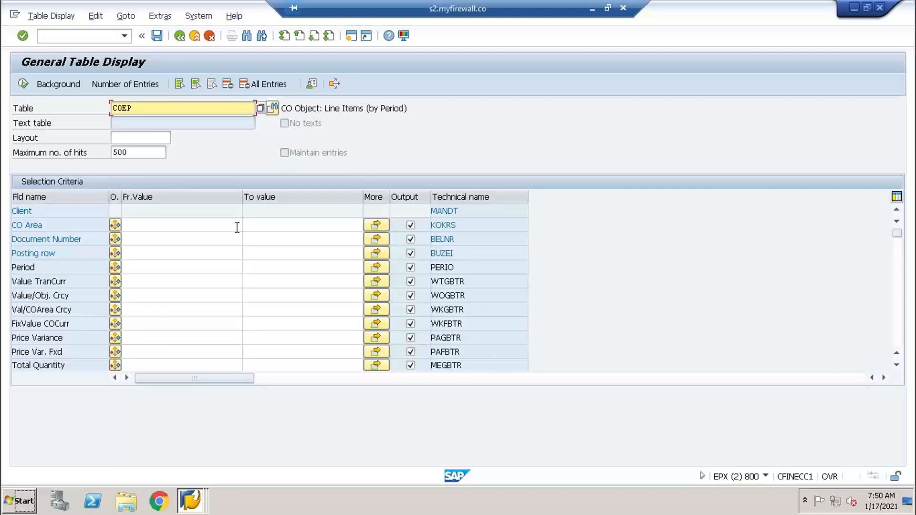
- Replace the table name with CFIN_ACCHD and load the selection fields of that table
click(140, 107)
key(BackSpace)
key(BackSpace)
key(BackSpace)
key(BackSpace)
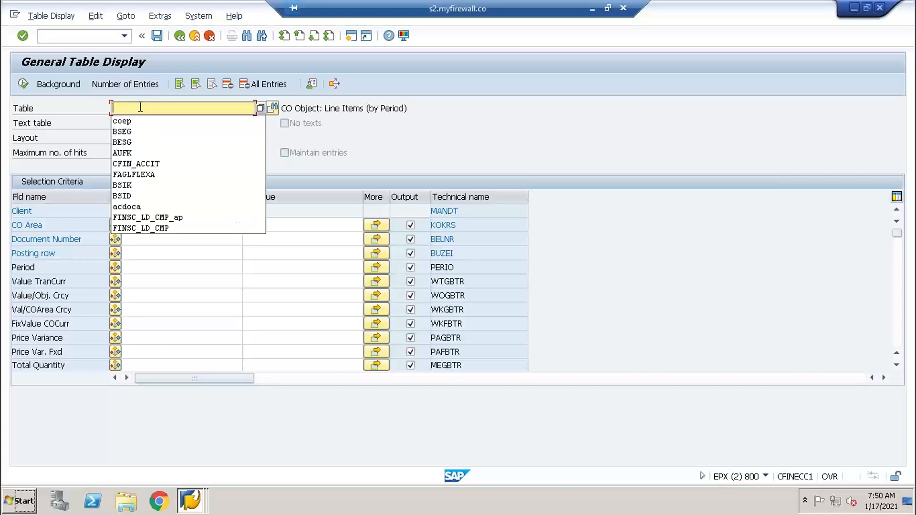
text(c)
key(BackSpace)
text(CFIN)
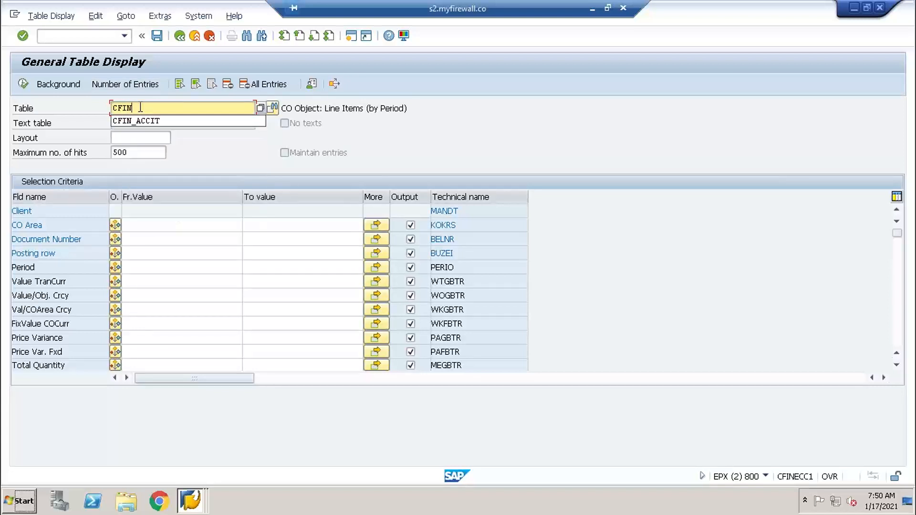
text(_ACCHD)
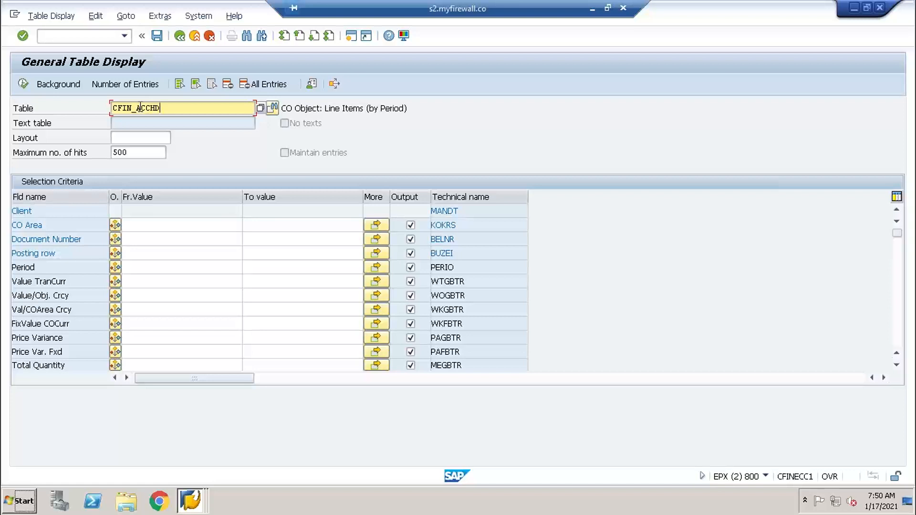
key(Return)
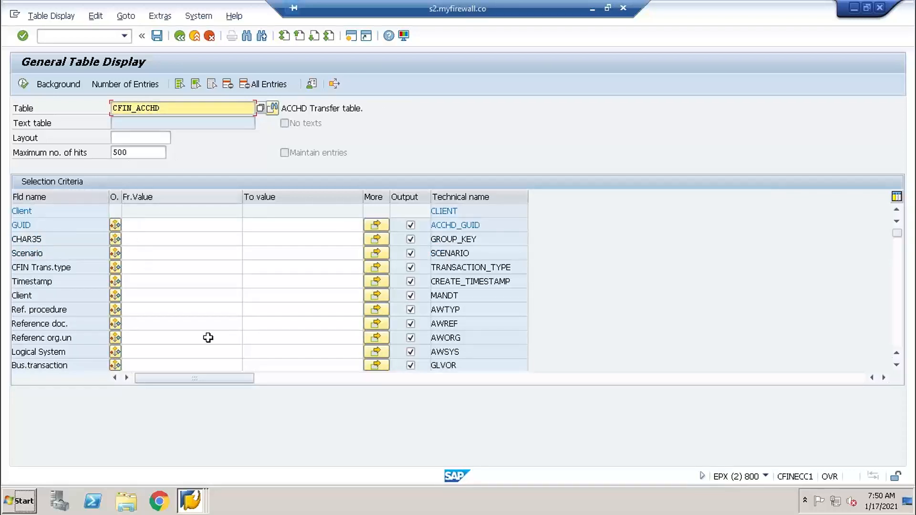
- Examine the selection fields of table CFIN_ACCHD for criteria that could identify the posted document
click(896, 366)
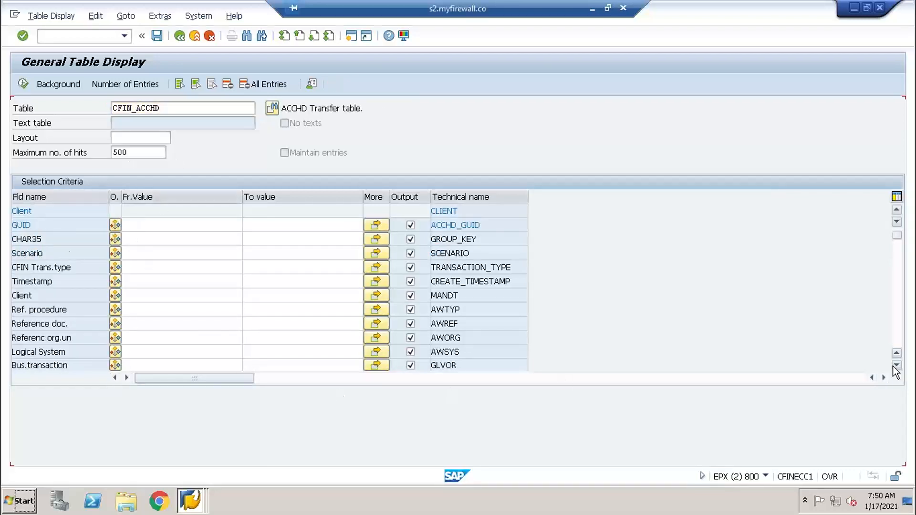
click(894, 366)
click(894, 367)
click(895, 366)
click(895, 366)
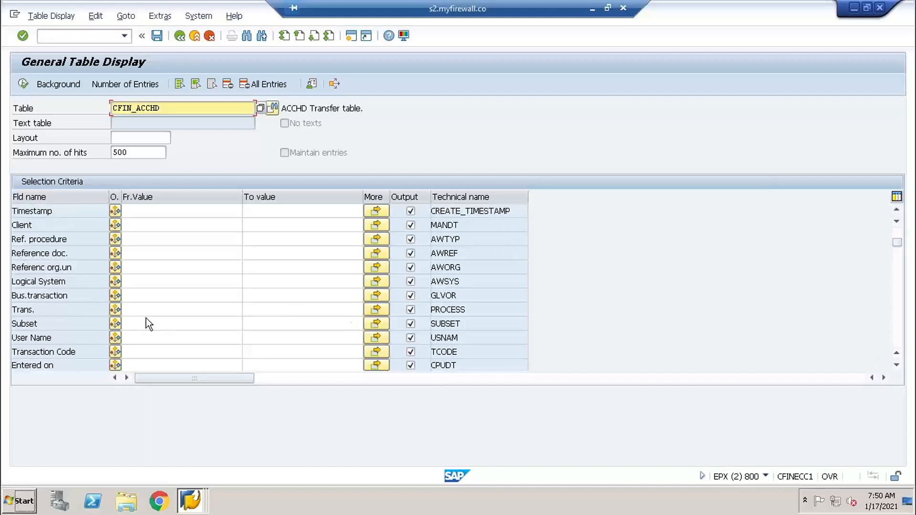
click(896, 365)
click(896, 366)
click(896, 366)
click(895, 366)
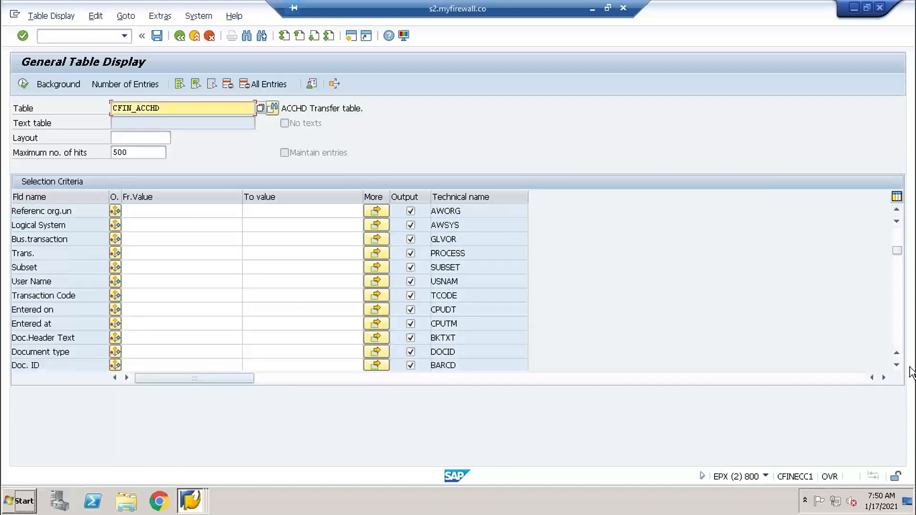
click(896, 365)
click(896, 365)
click(896, 365)
click(895, 366)
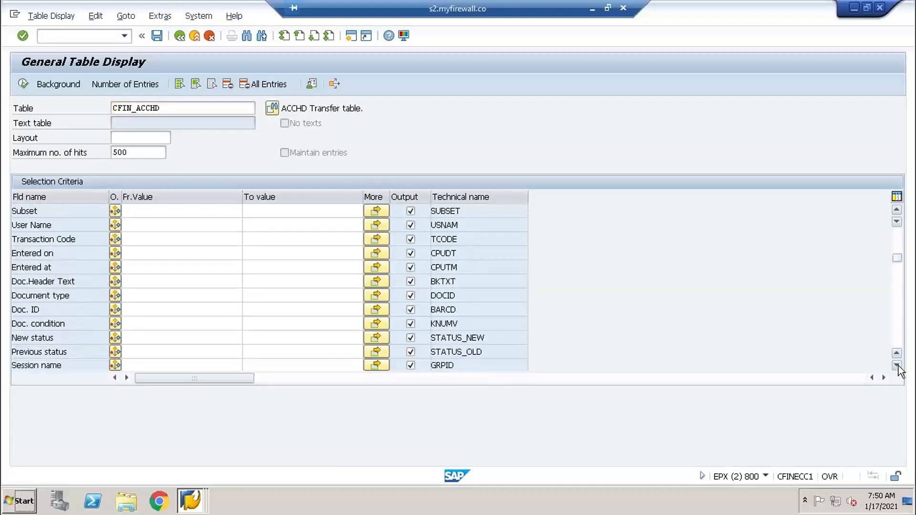
click(896, 365)
click(896, 366)
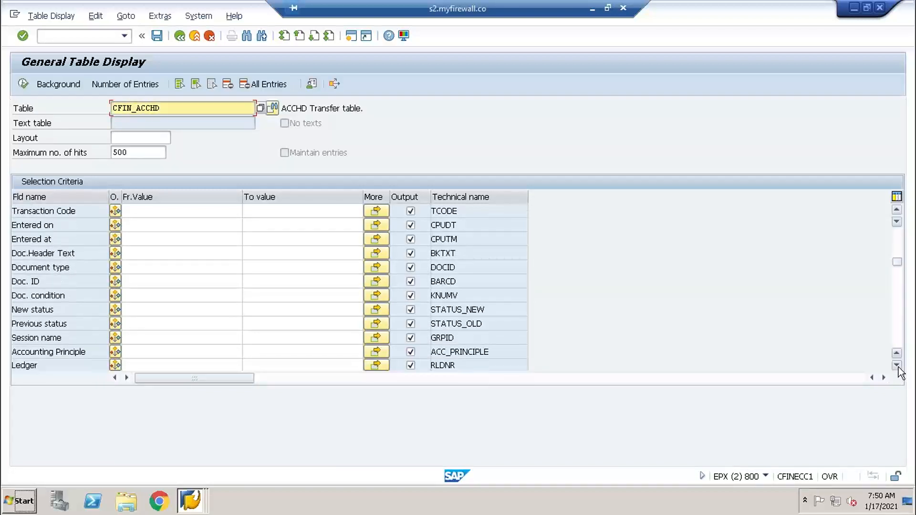
click(896, 366)
click(896, 366)
click(896, 366)
click(896, 365)
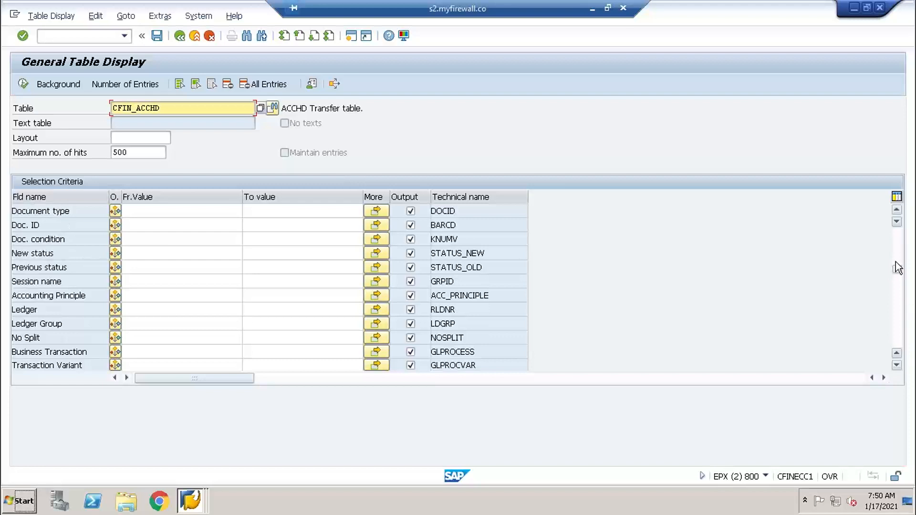
click(899, 236)
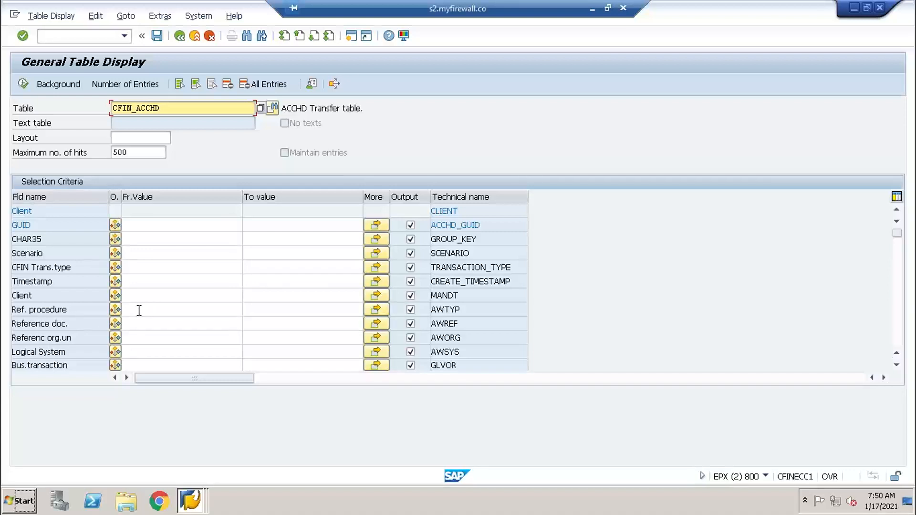
click(172, 337)
scroll(897, 370, down, 3)
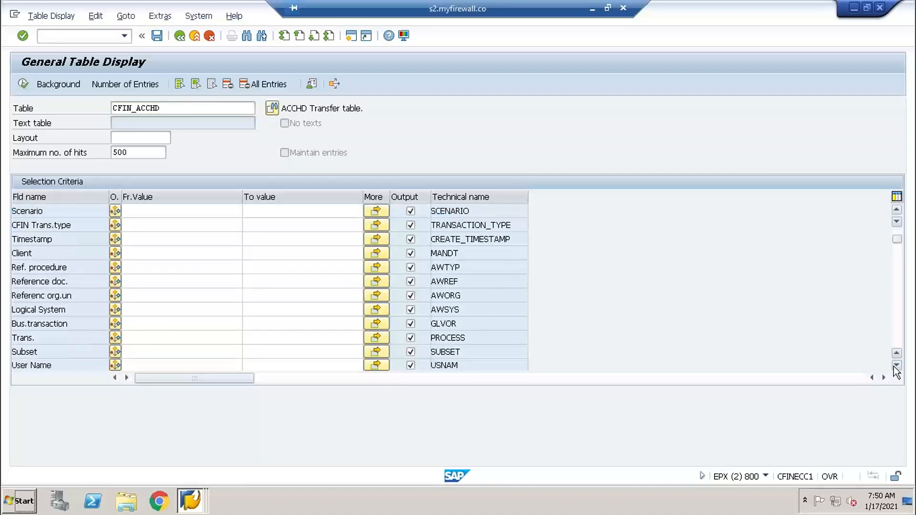
scroll(897, 369, down, 5)
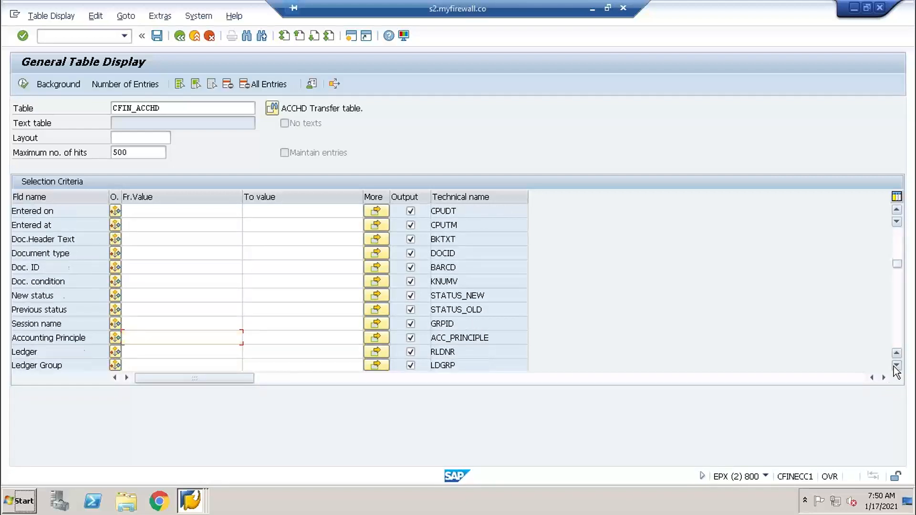
scroll(896, 373, down, 2)
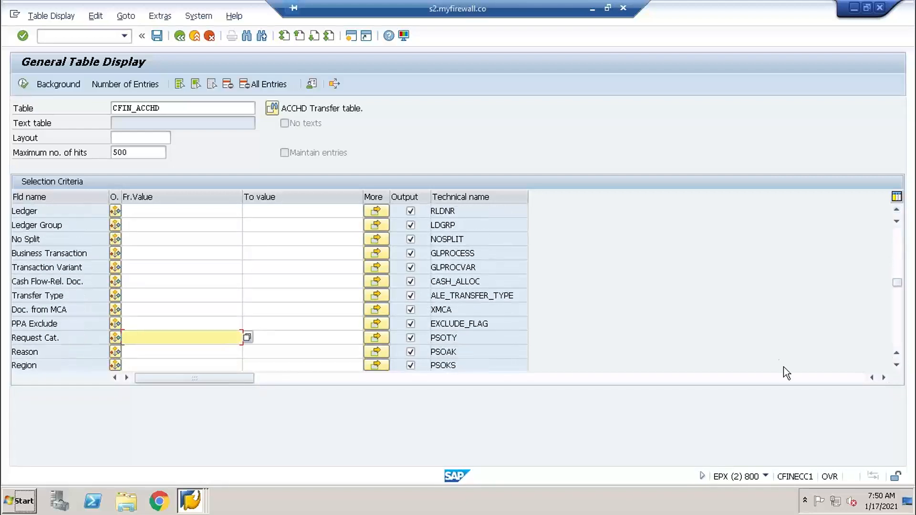
- Replace the table name with CFIN_ACCIT and load the selection fields of that table
click(191, 110)
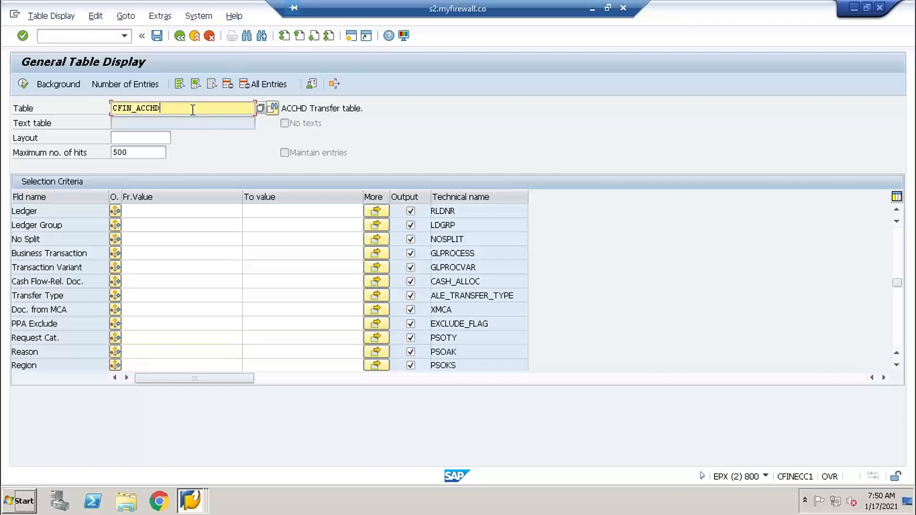
key(BackSpace)
key(BackSpace)
key(BackSpace)
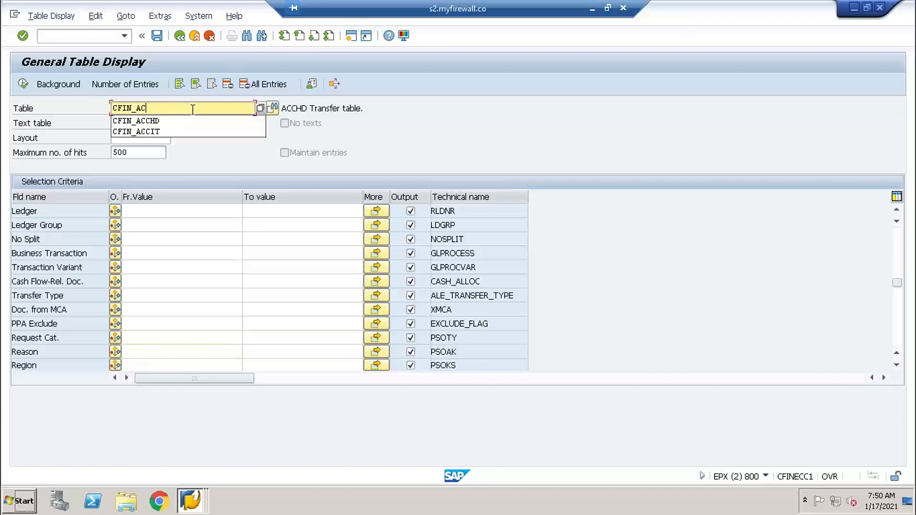
click(152, 132)
key(Return)
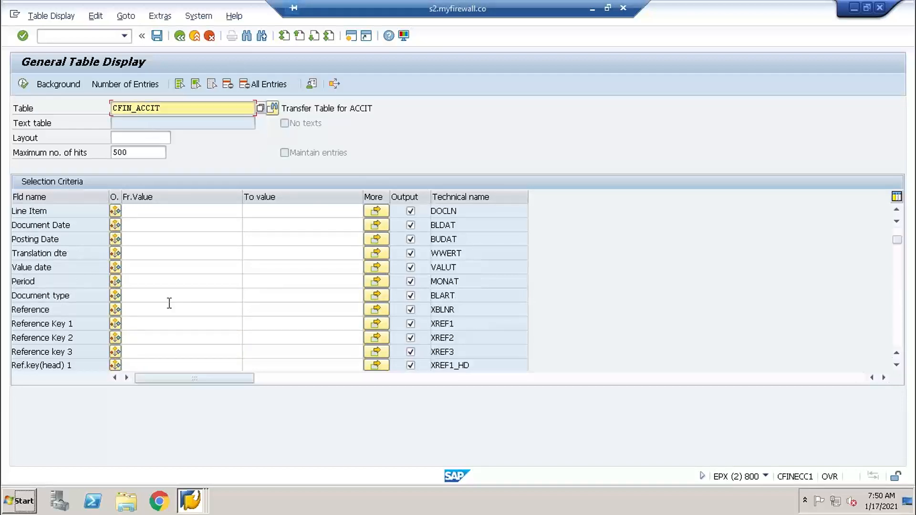
- Look through the CFIN_ACCIT selection fields and restrict the selection to company code TY01
click(896, 365)
click(896, 365)
click(897, 365)
click(896, 365)
click(897, 365)
click(896, 366)
click(896, 365)
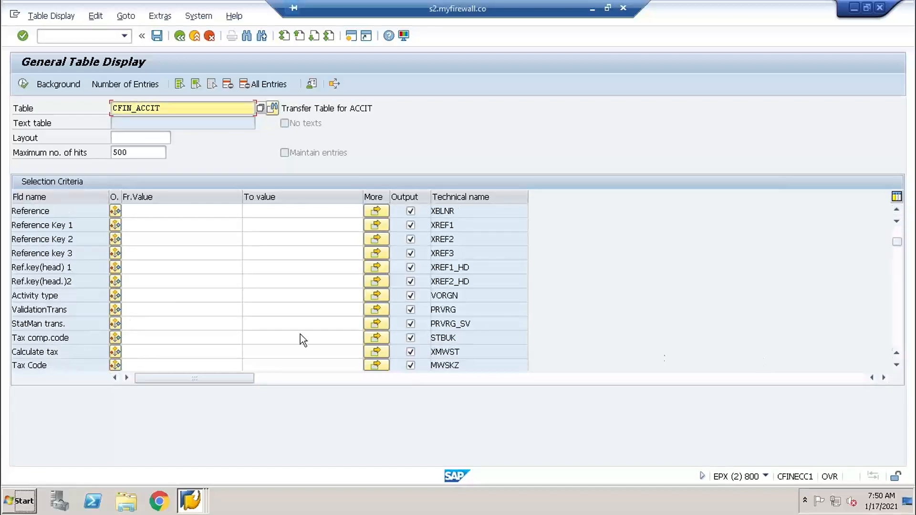
click(897, 365)
click(897, 365)
click(896, 365)
click(896, 365)
click(897, 365)
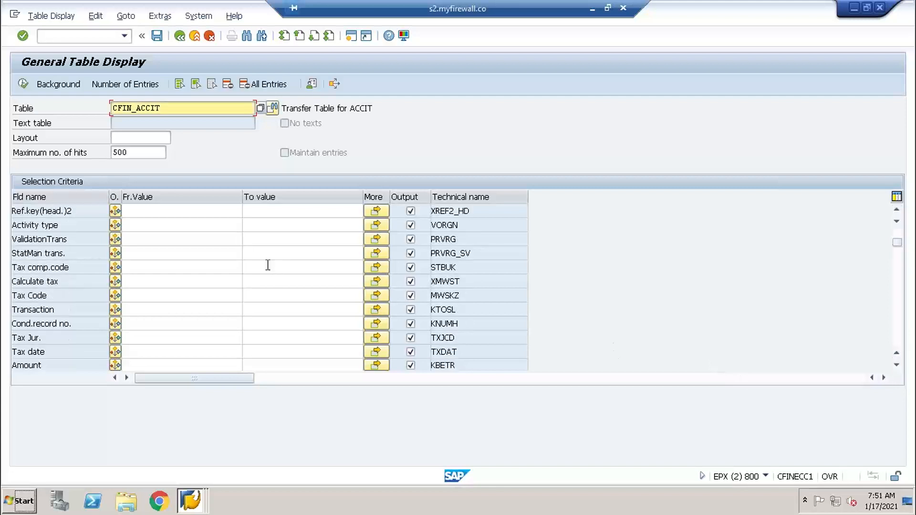
click(896, 353)
click(897, 353)
click(896, 352)
click(896, 353)
click(897, 353)
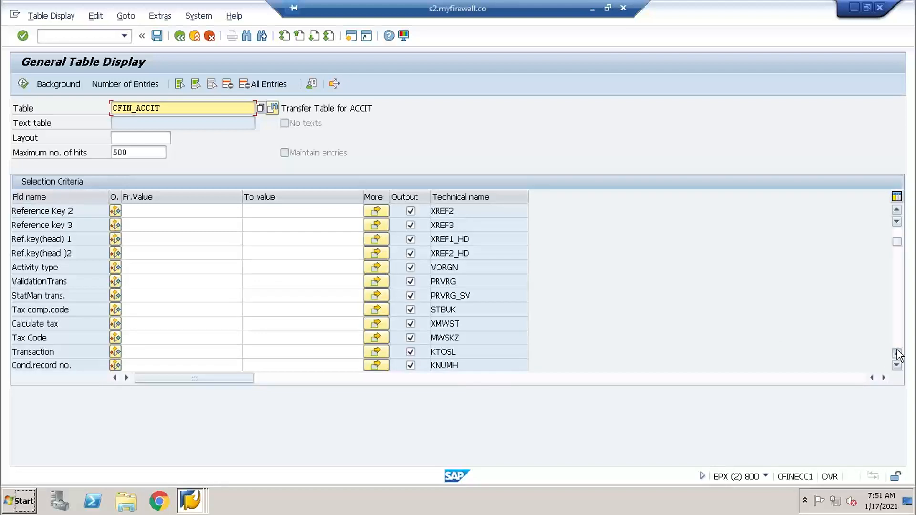
click(896, 353)
click(897, 353)
click(896, 353)
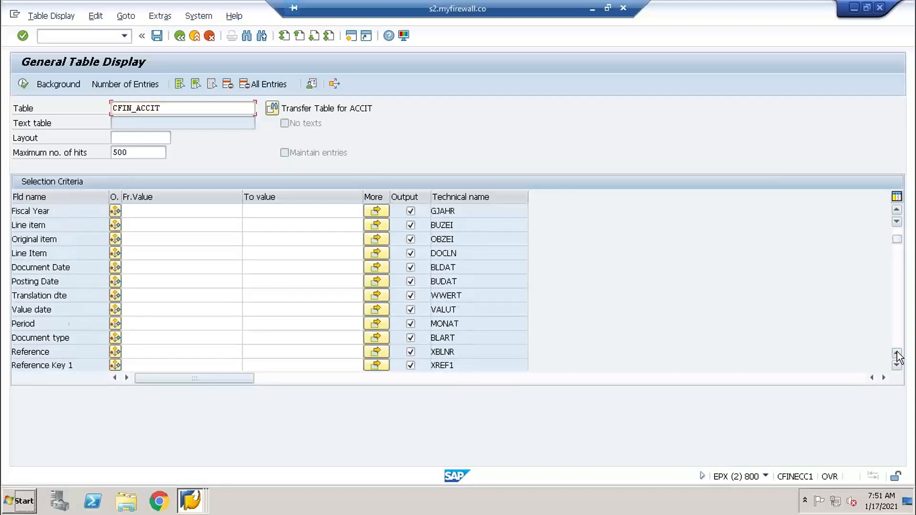
click(896, 353)
click(897, 353)
click(896, 353)
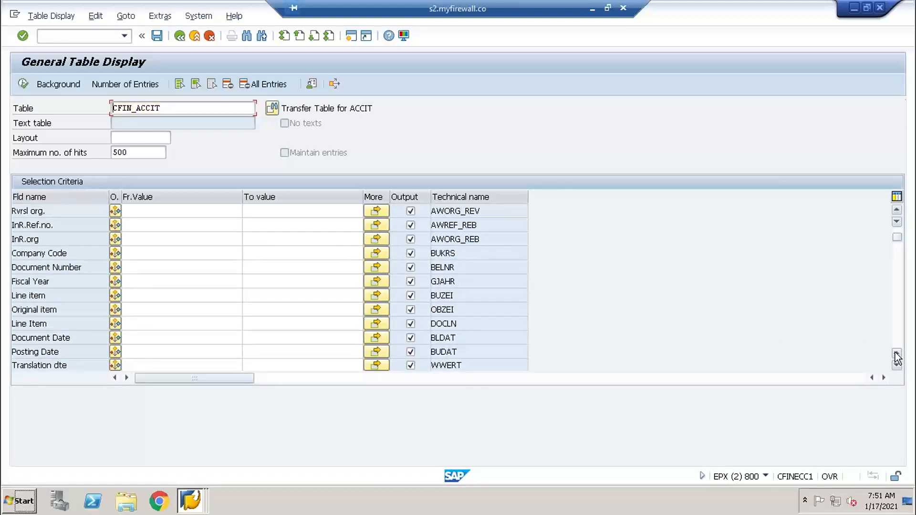
click(162, 270)
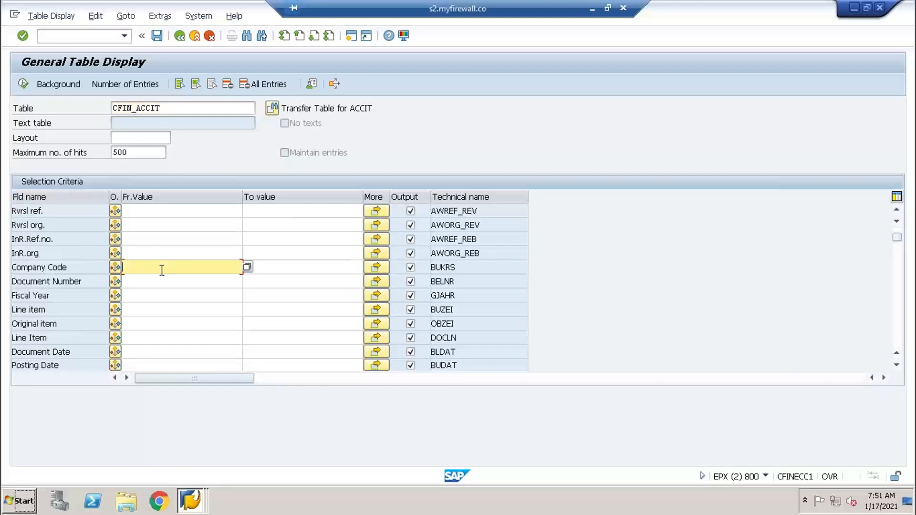
text(TY01)
- Set the posting date criterion to 17.01.2021 and display the matching CFIN_ACCIT entries
click(152, 365)
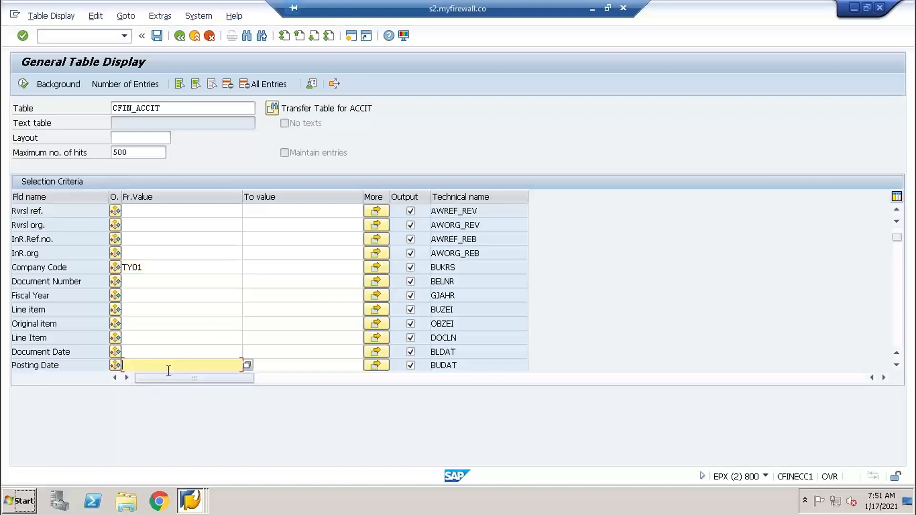
click(247, 366)
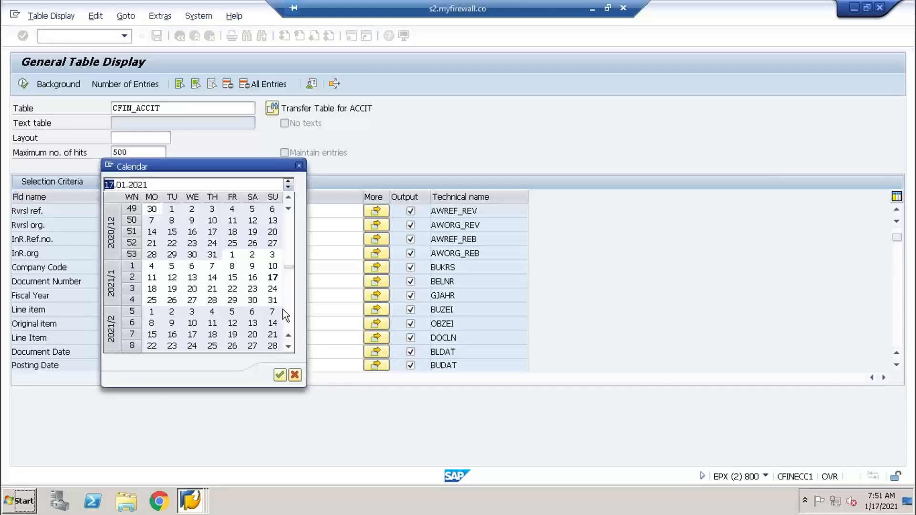
double_click(274, 285)
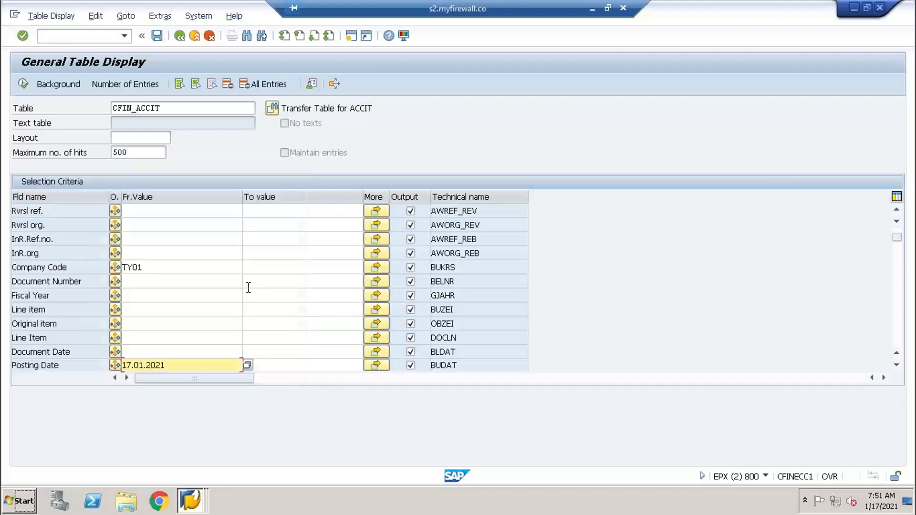
click(23, 84)
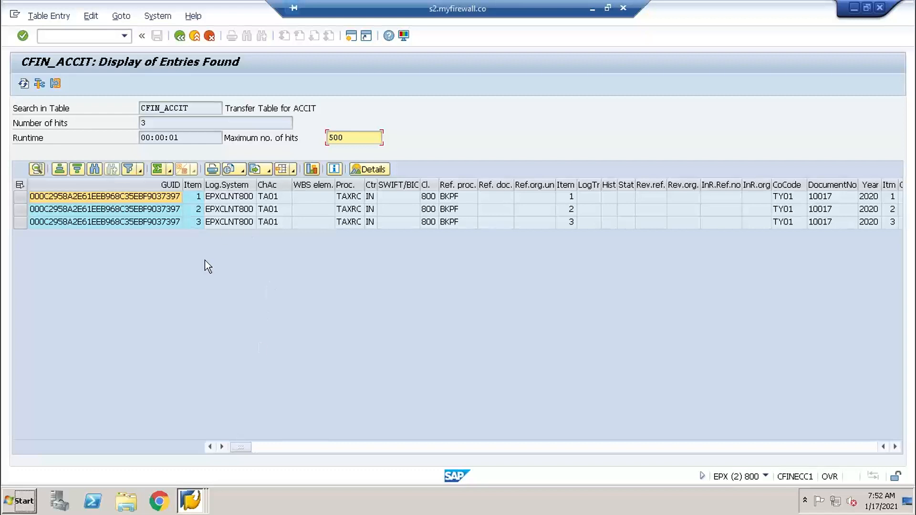
- Exit the CFIN_ACCIT entries and General Table Display, returning to the SAP Easy Access session
click(193, 36)
click(195, 37)
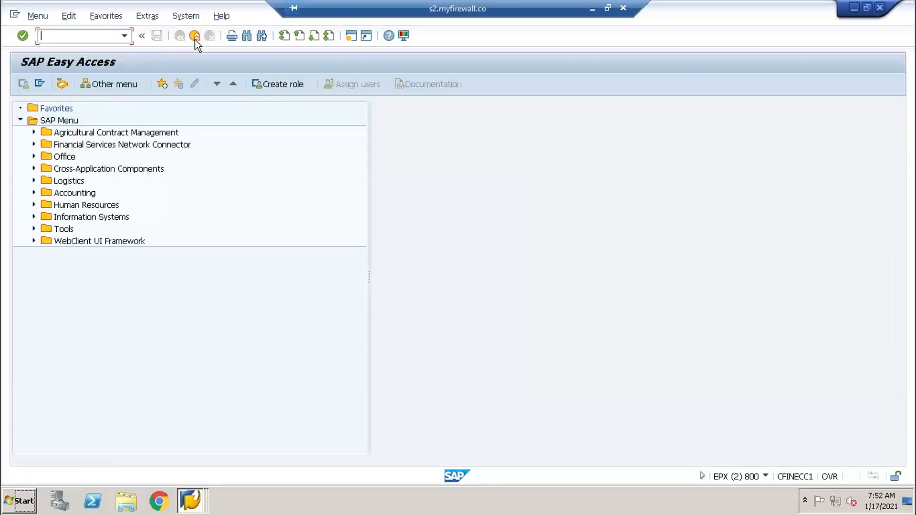
click(194, 501)
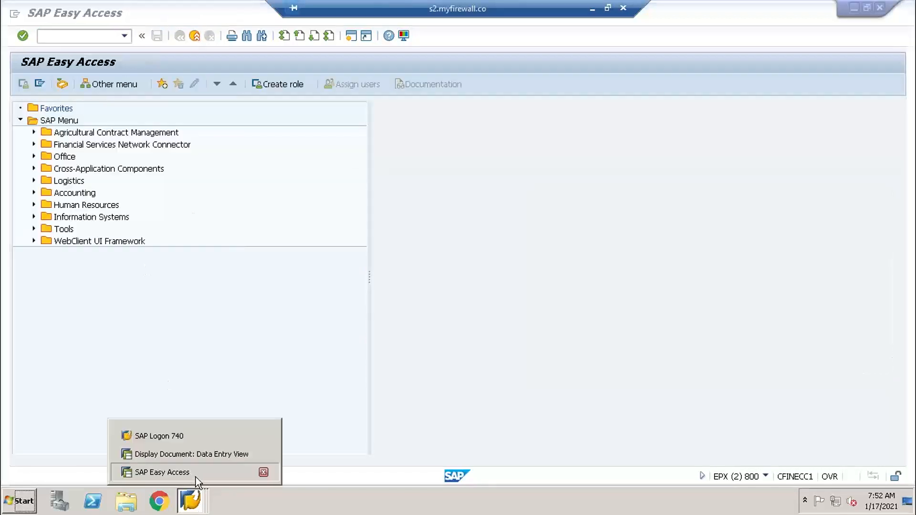
click(196, 477)
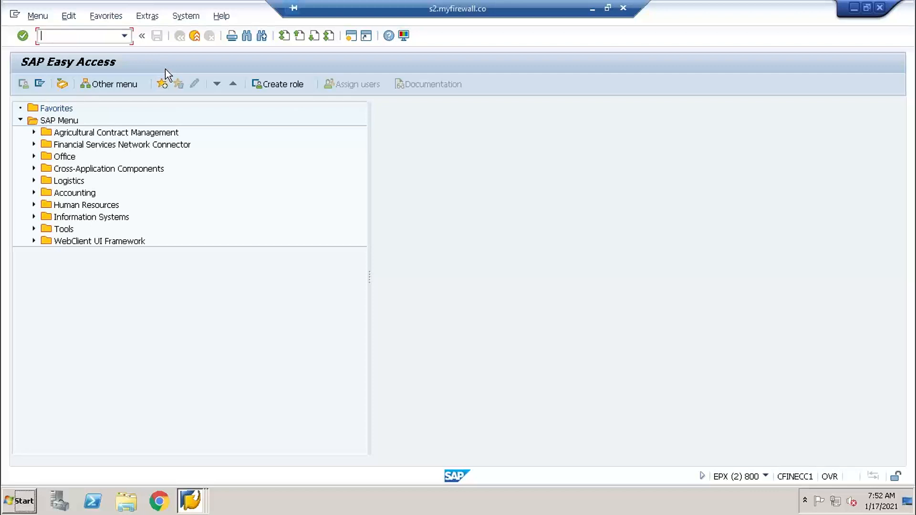
- Start G/L Account Line Item Display with transaction FBL3N
text(FBL3N)
key(BackSpace)
key(Return)
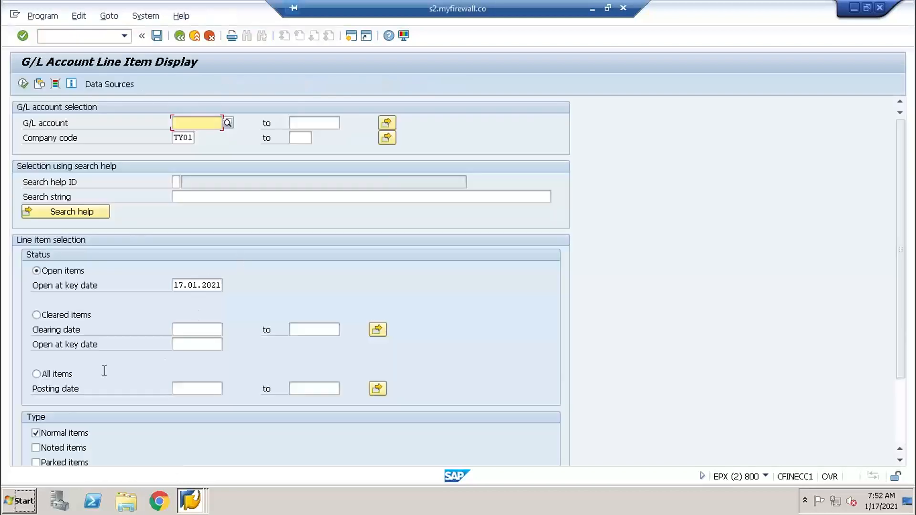
- Select all items for company code TY01 with posting date 17.01.2021 to 17.01.2021 and display the G/L line items
click(64, 375)
click(197, 388)
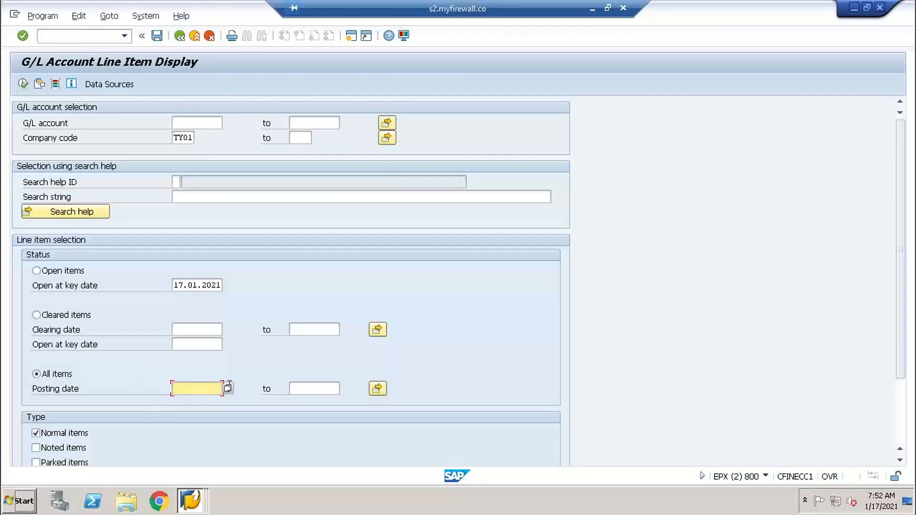
click(226, 388)
double_click(273, 277)
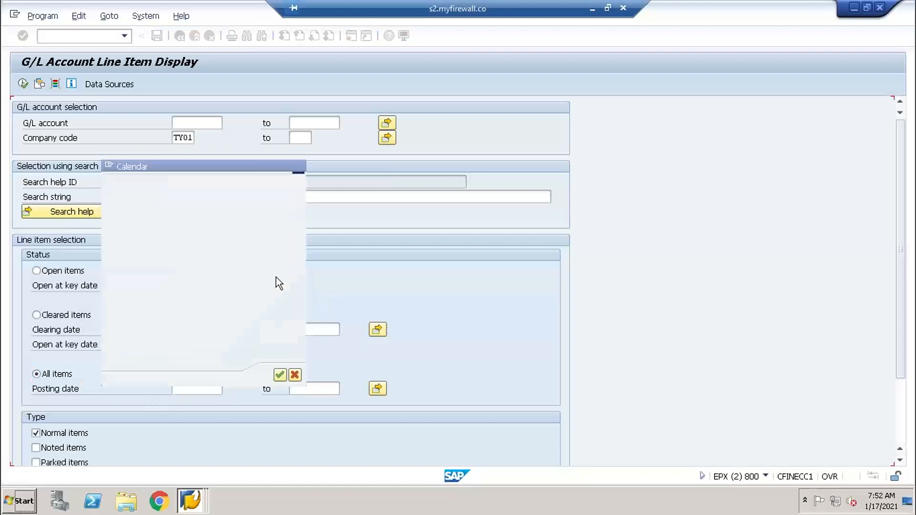
click(324, 389)
click(344, 390)
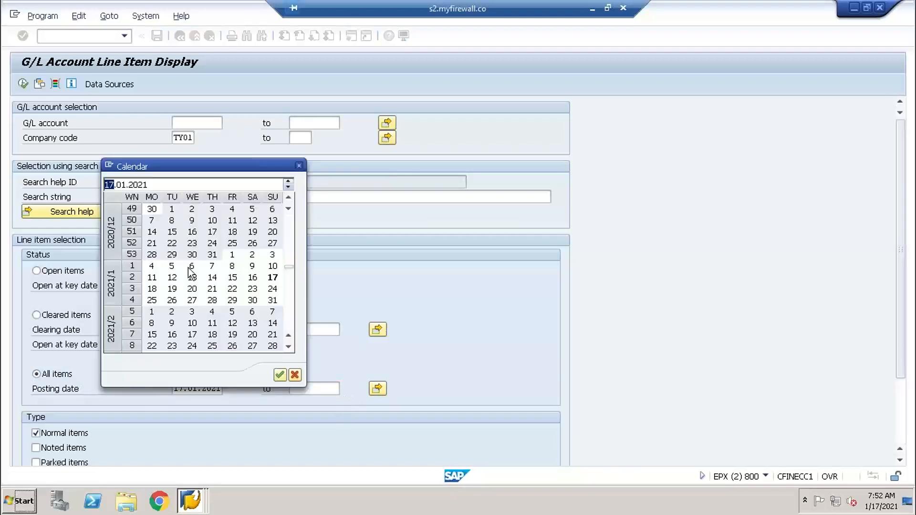
double_click(272, 277)
click(27, 85)
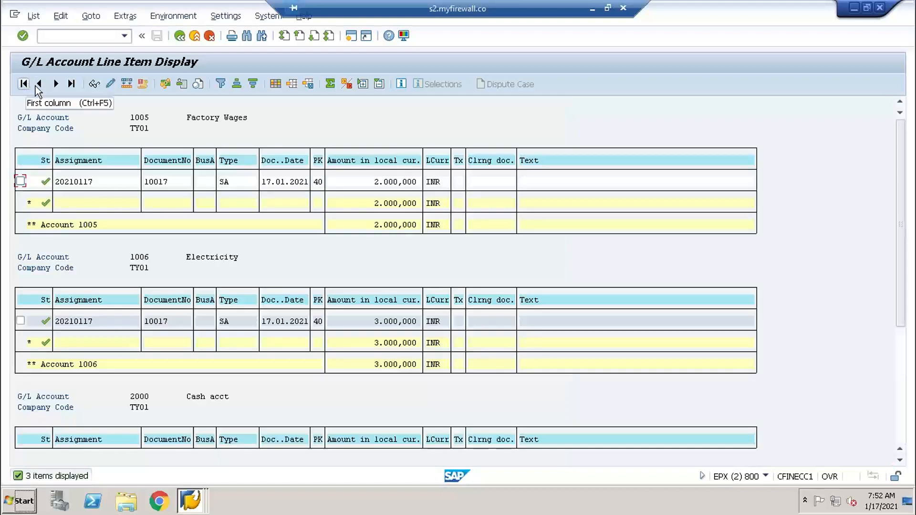
- Switch from the G/L line items to the actual cost line items for cost centers with transaction KSB1
click(81, 34)
text(/NK)
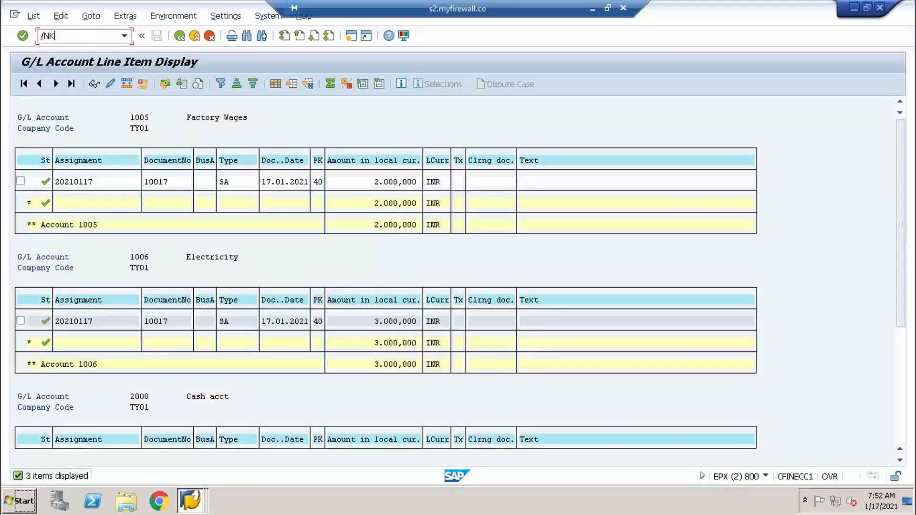
text(SB1)
key(Return)
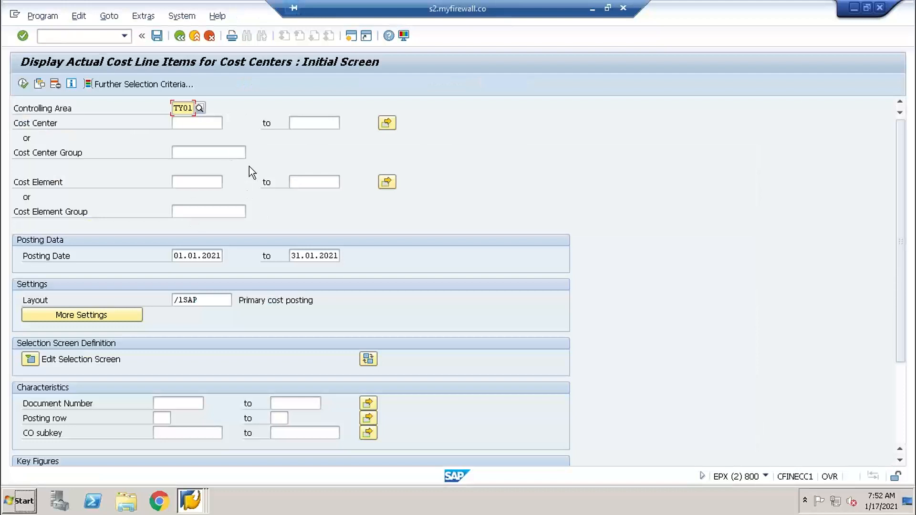
- Display the actual cost line items for cost center 1000 with a posting date starting from 17.01.2021
click(211, 126)
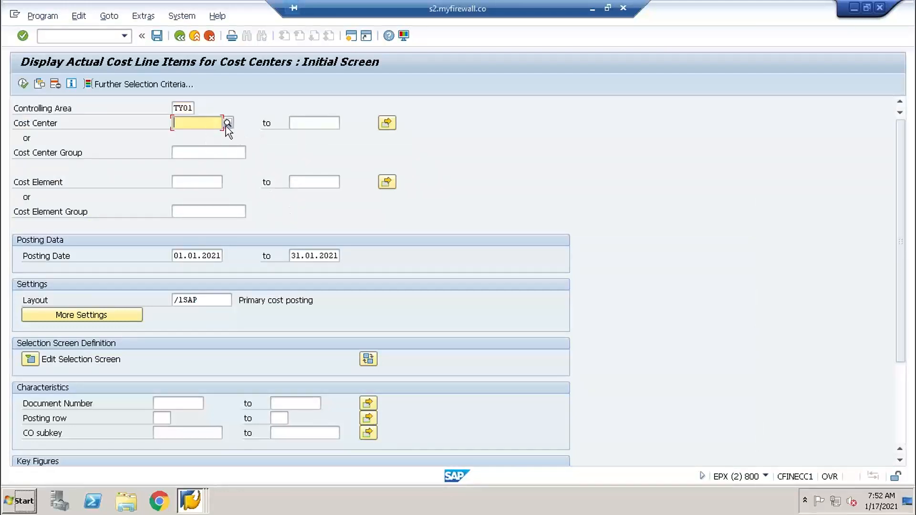
click(227, 124)
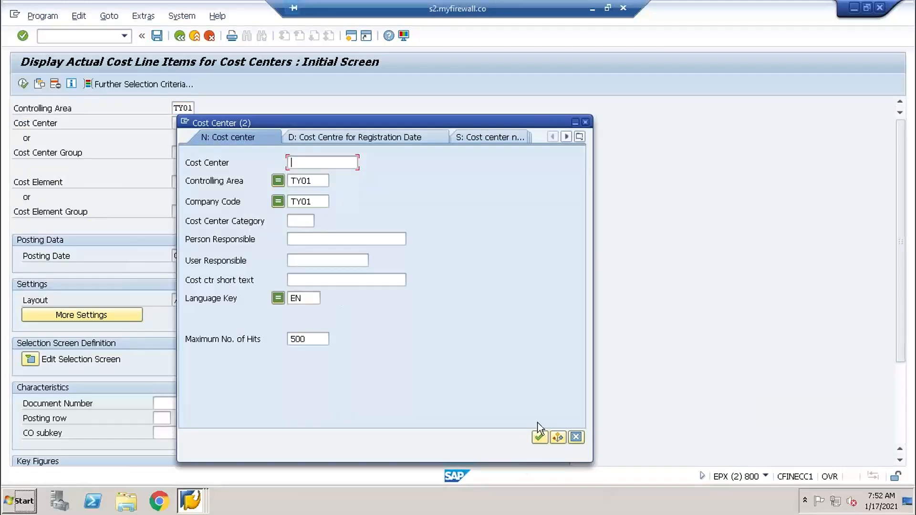
click(540, 436)
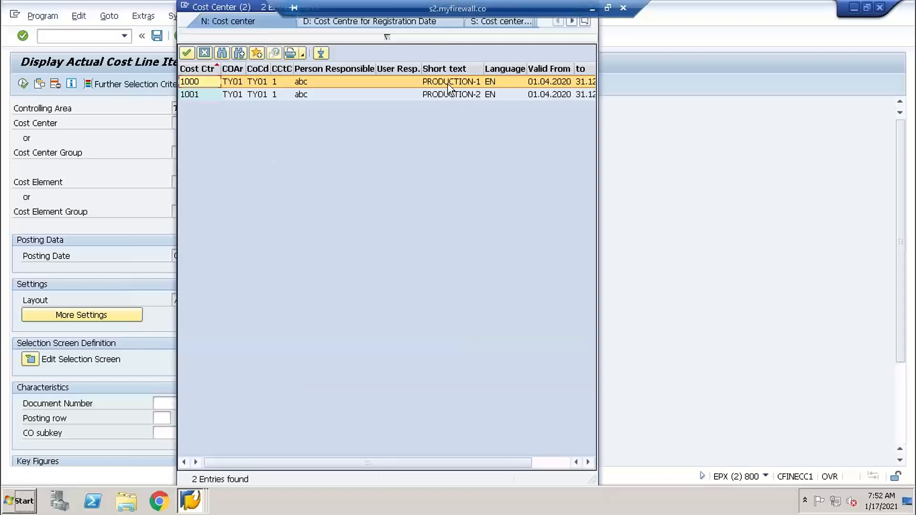
click(447, 82)
click(213, 258)
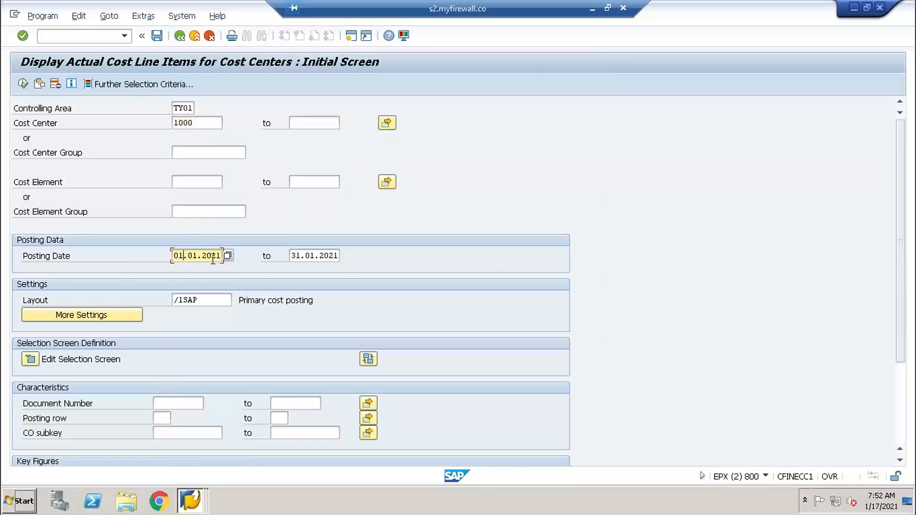
click(227, 255)
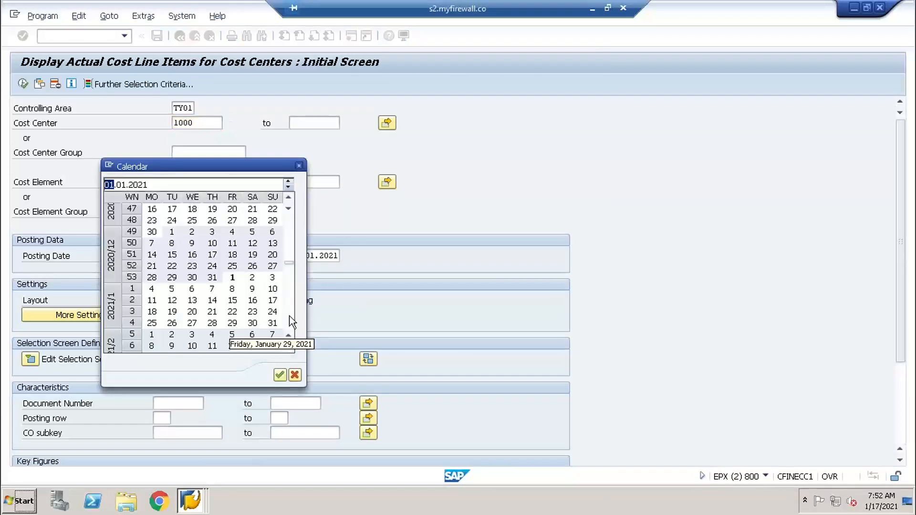
double_click(273, 301)
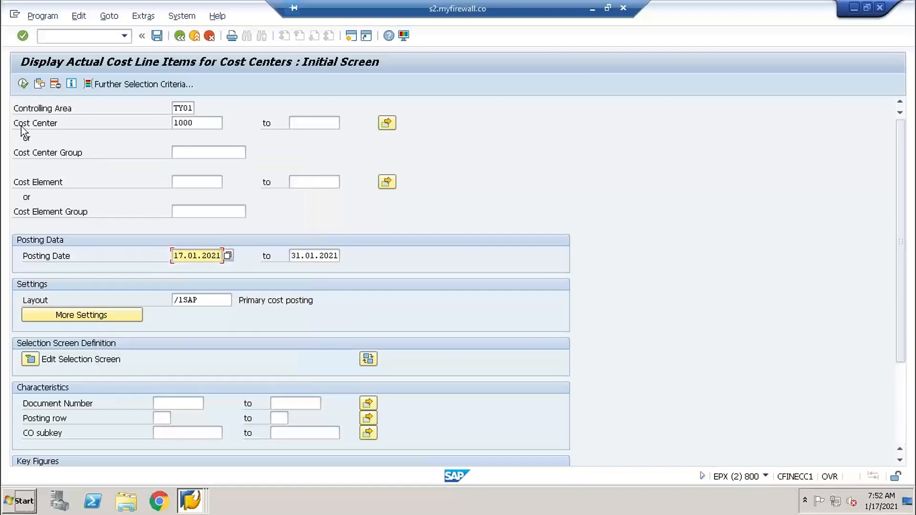
click(23, 84)
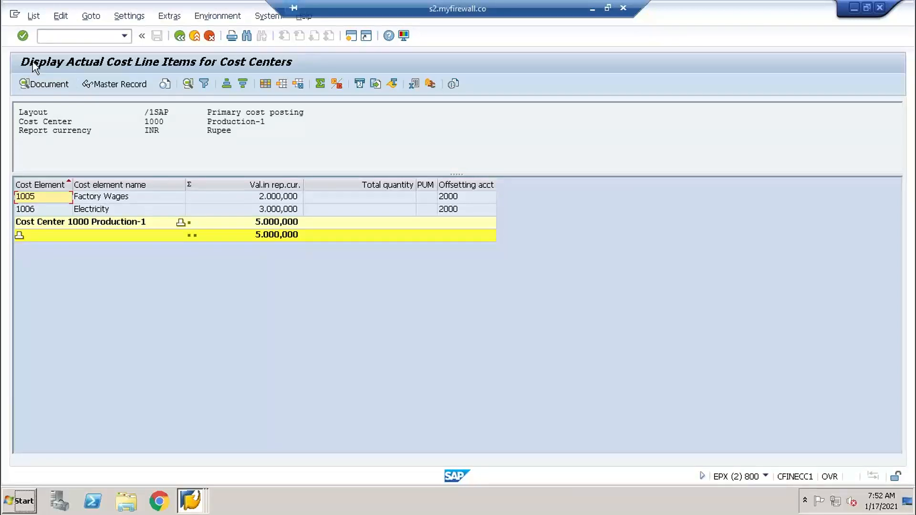
- Exit the cost line item report and log off the ECC system with /nex
click(194, 39)
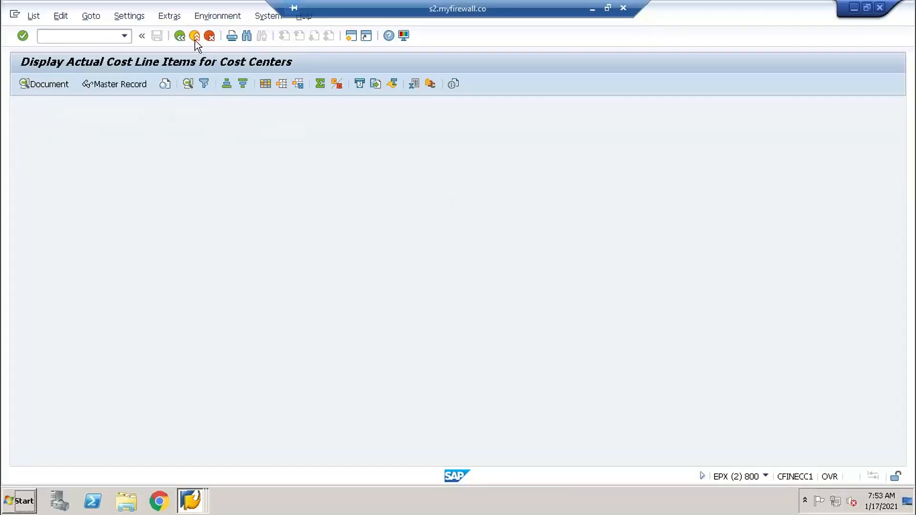
click(195, 37)
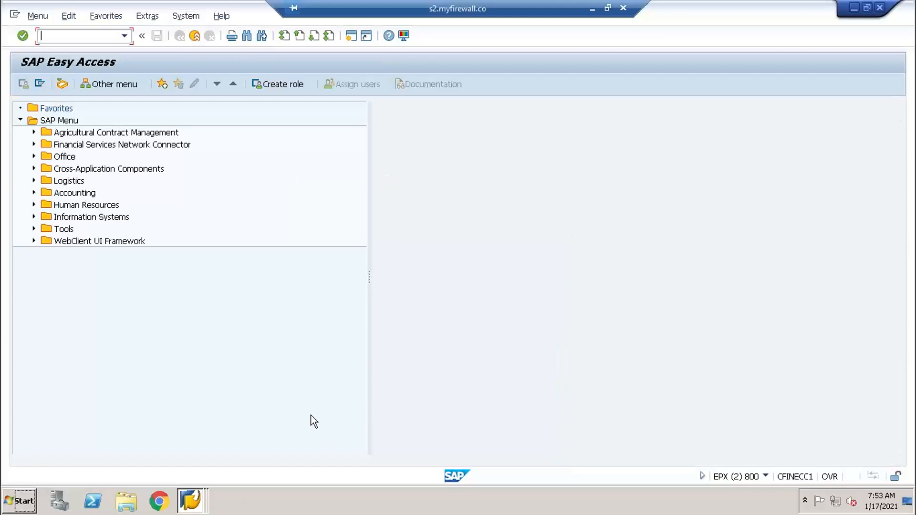
text(/nex)
key(Return)
- Log on to the S/4HANA system in client 400 with the saved CFIN user ID and the account password
click(248, 118)
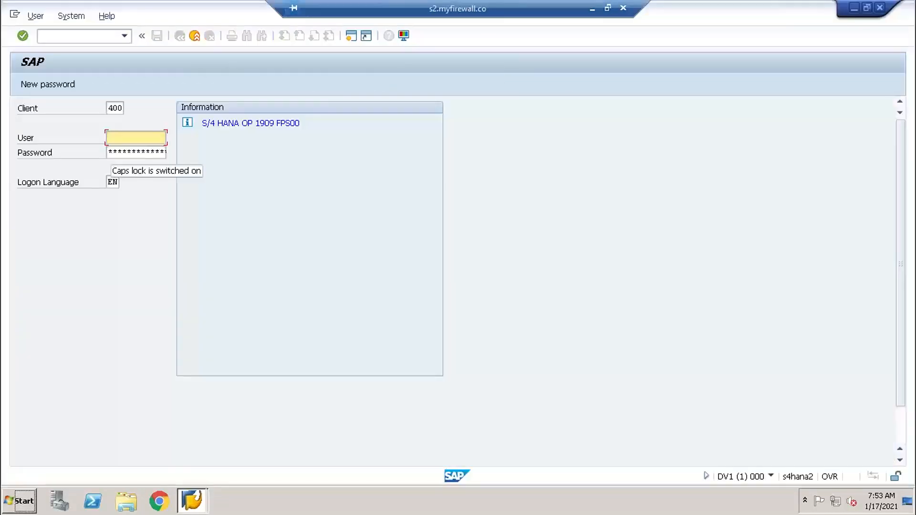
key(space)
key(Down)
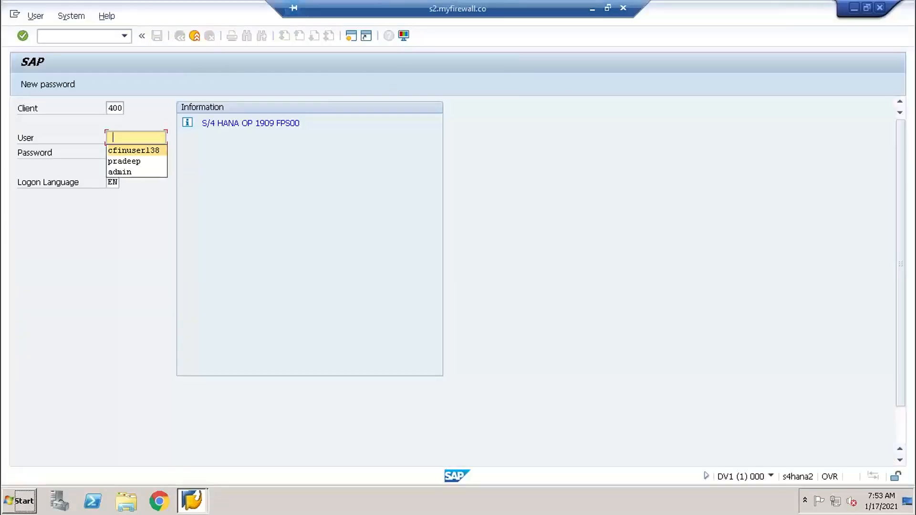
key(Tab)
text(*******)
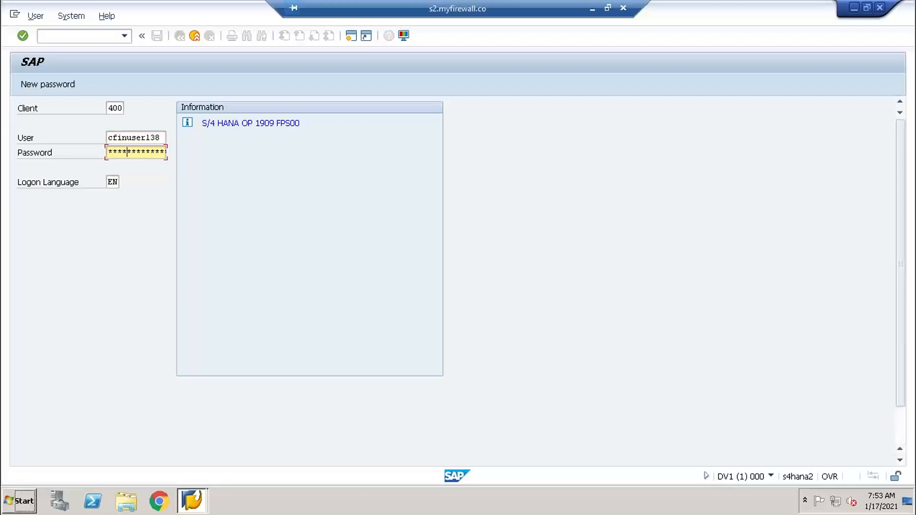
text(**)
key(Return)
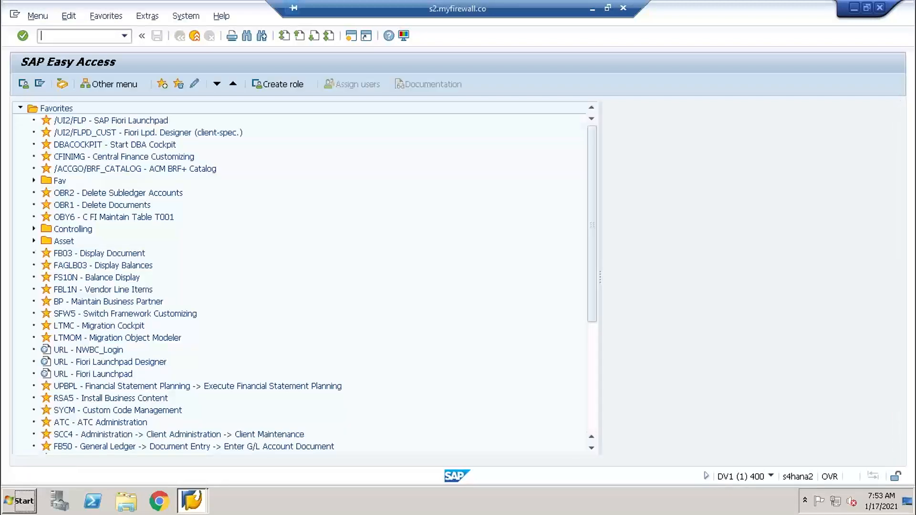
- Start Display Document with transaction FB03 and open its document list selection
text(fb03)
key(Return)
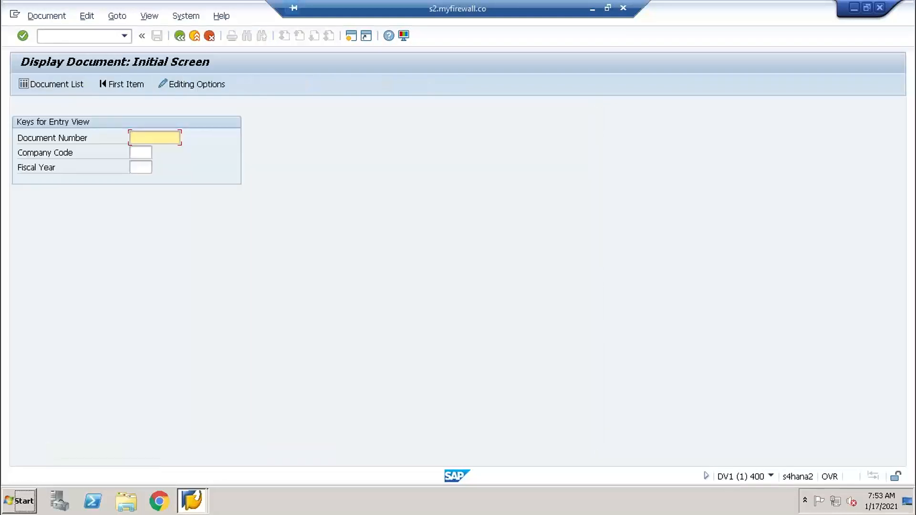
click(73, 88)
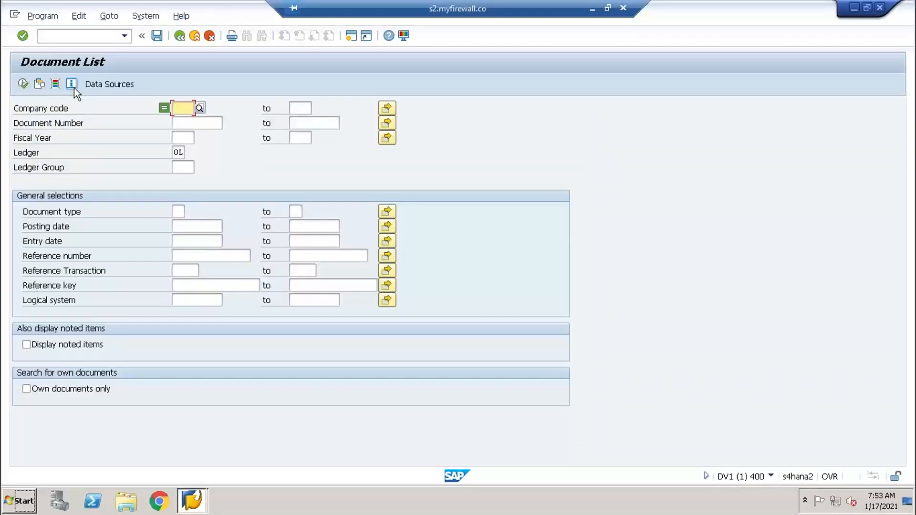
- Search the document list for company code TY01, logical system EPXCLNT800 and posting date 17.01.2021
text(ty01)
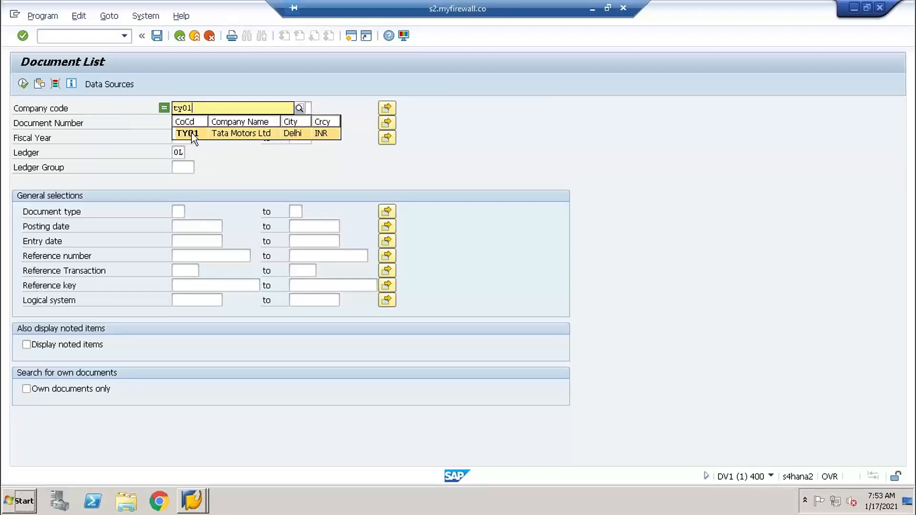
click(191, 133)
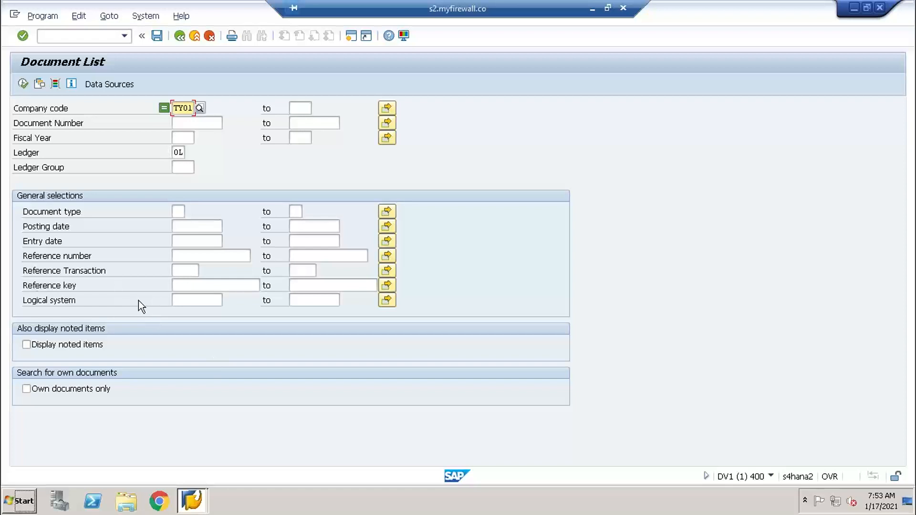
click(196, 304)
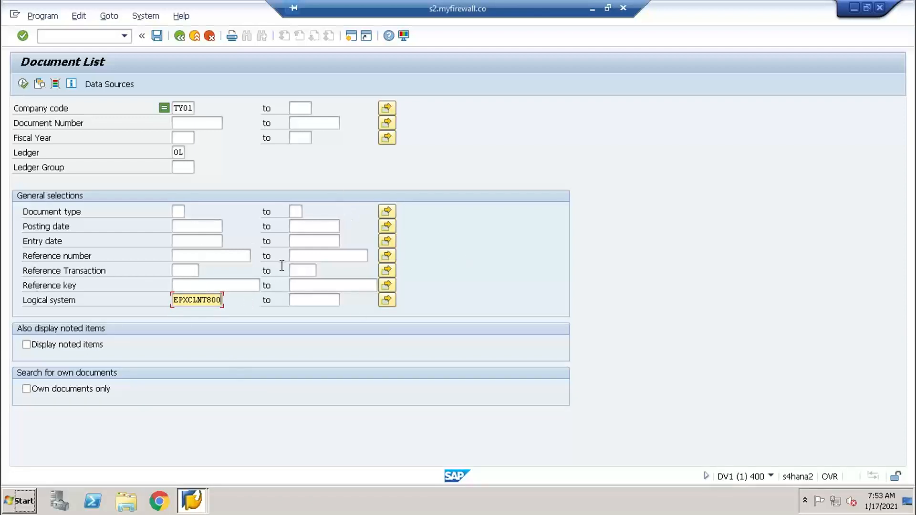
click(213, 228)
click(227, 226)
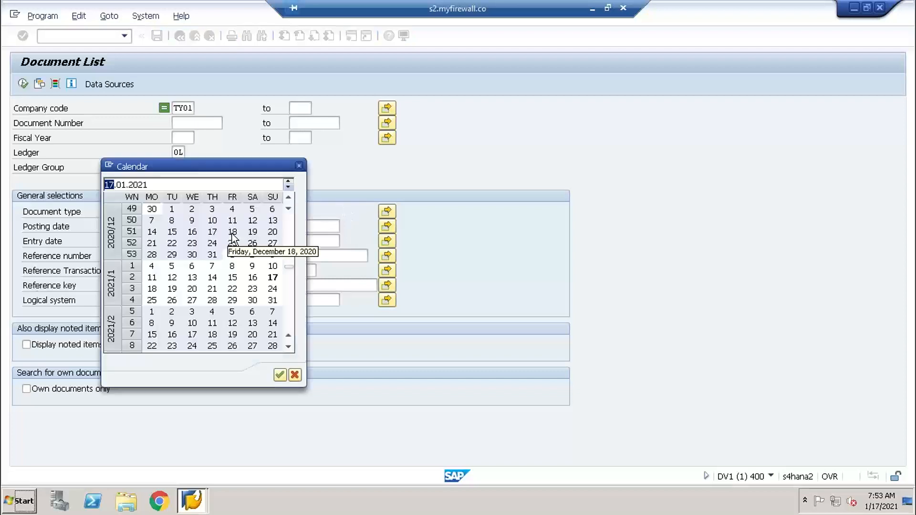
double_click(268, 279)
click(23, 86)
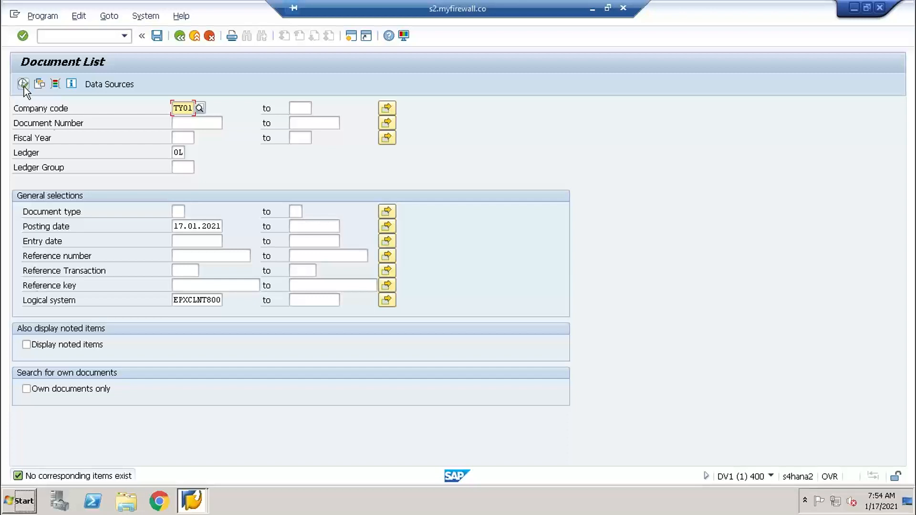
- Open a second SAP session, and consult the Central Finance architecture slide in PowerPoint before returning to the remote SAP desktop
click(351, 35)
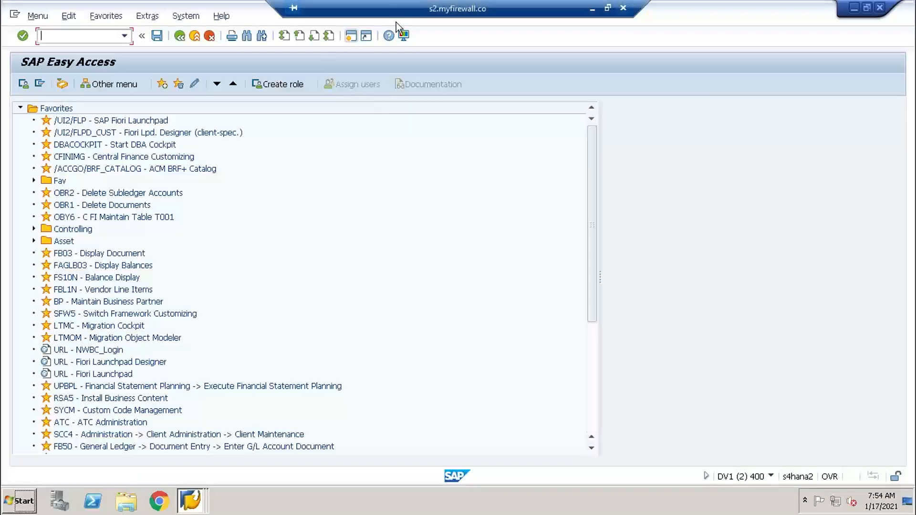
click(591, 9)
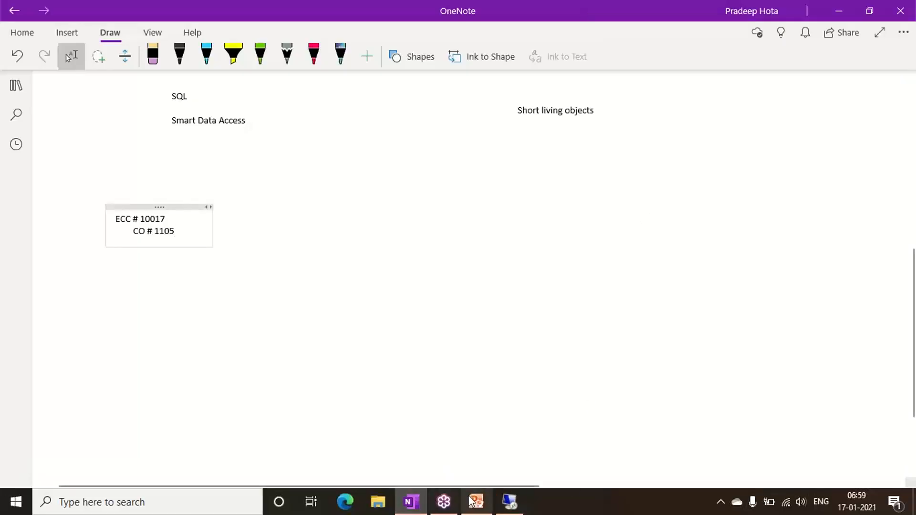
click(482, 503)
click(482, 502)
click(421, 507)
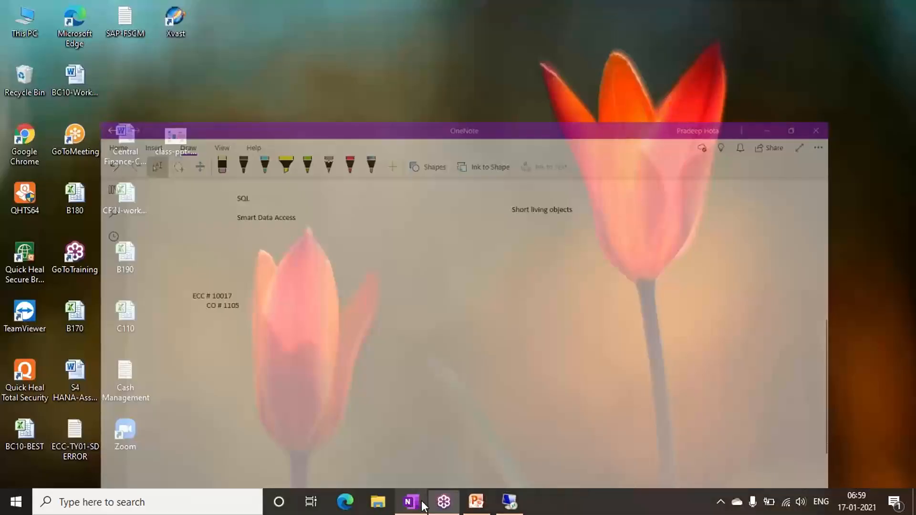
click(473, 502)
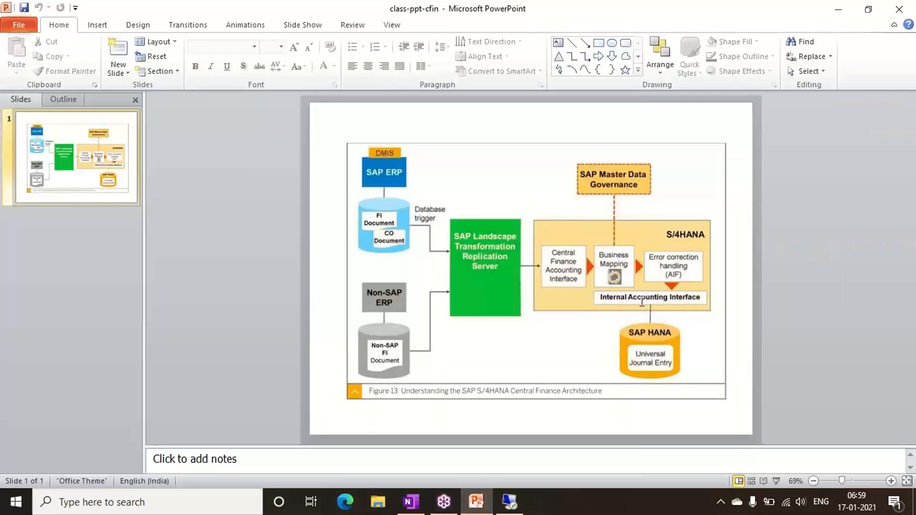
click(515, 501)
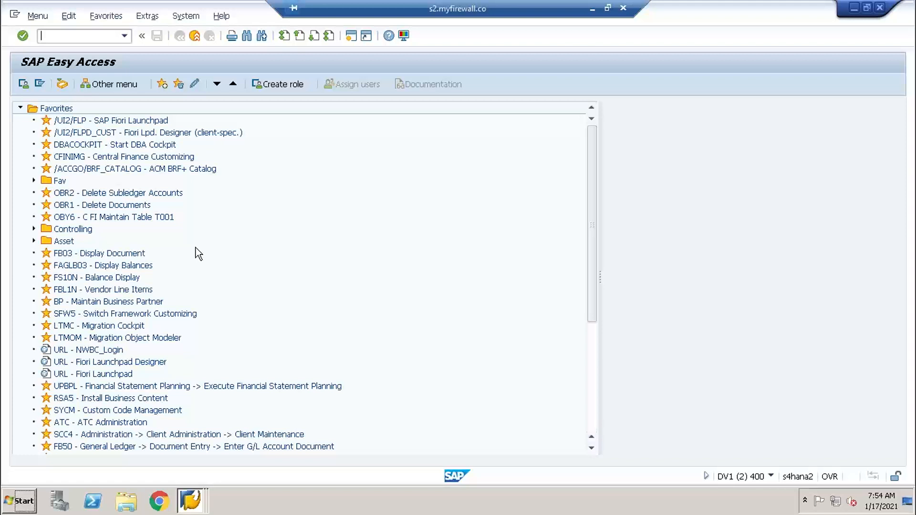
- Start the AIF Interface Monitor with transaction /n/aif/ifmon
text(/n/aif/ifmon)
key(Return)
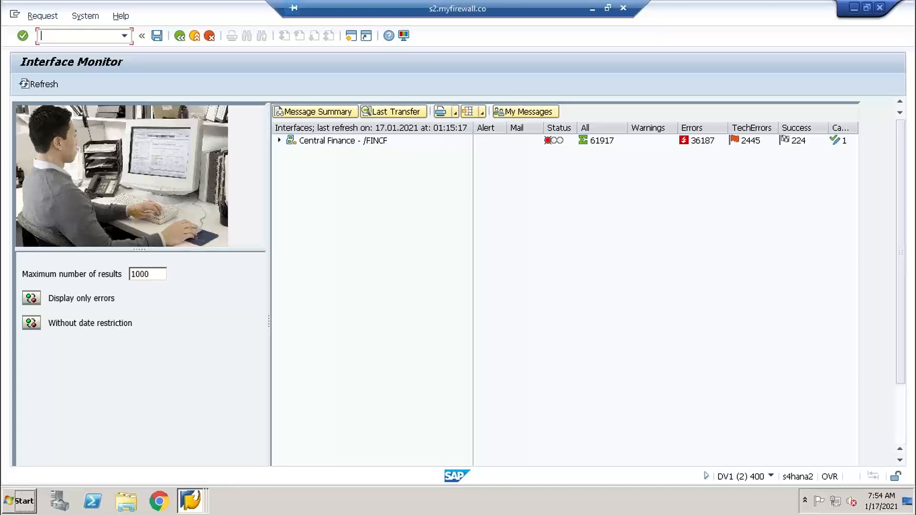
- Turn on the date restriction in the Interface Monitor and set its start date to 17.01.2021
click(34, 325)
click(113, 358)
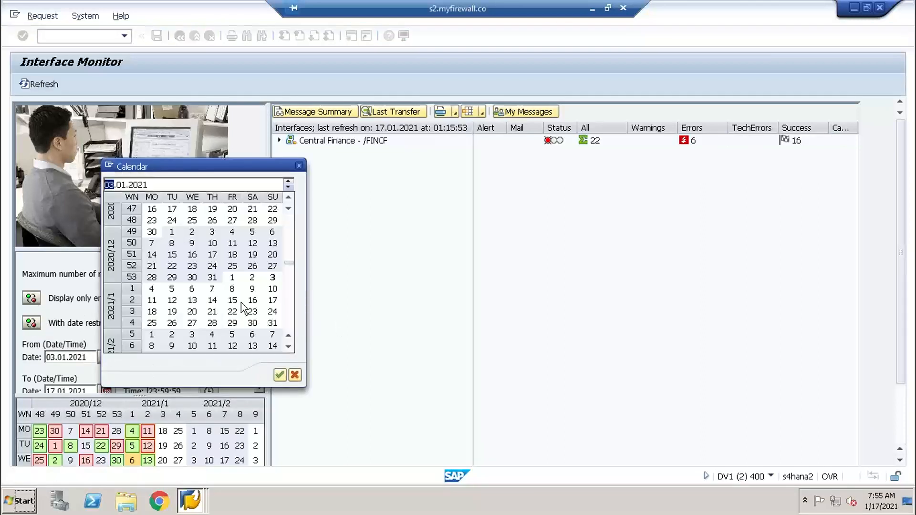
double_click(273, 300)
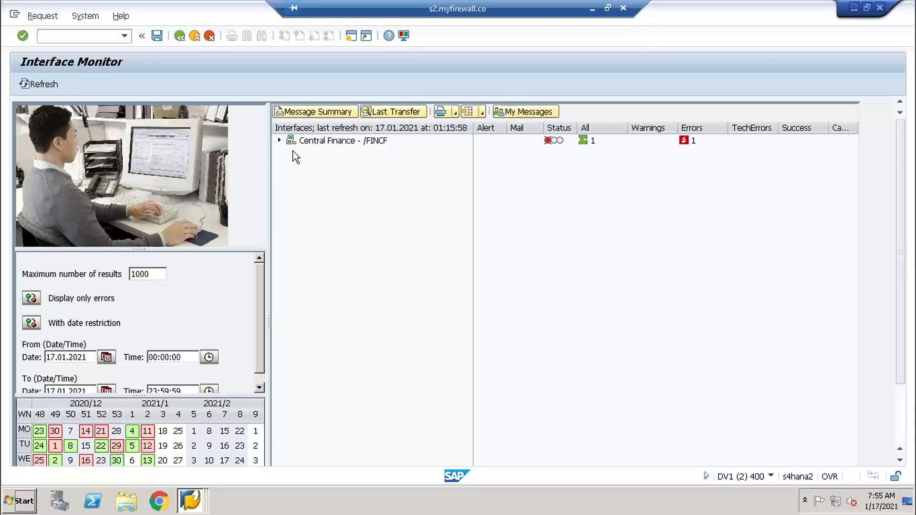
- Expand the Central Finance /FINCF interfaces and open error handling for Accounting Document AC_DOC/2
click(281, 141)
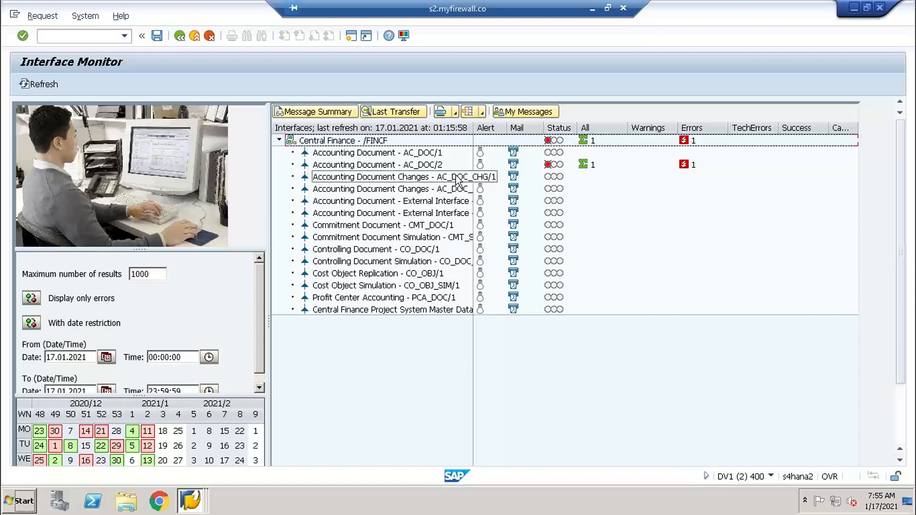
click(427, 168)
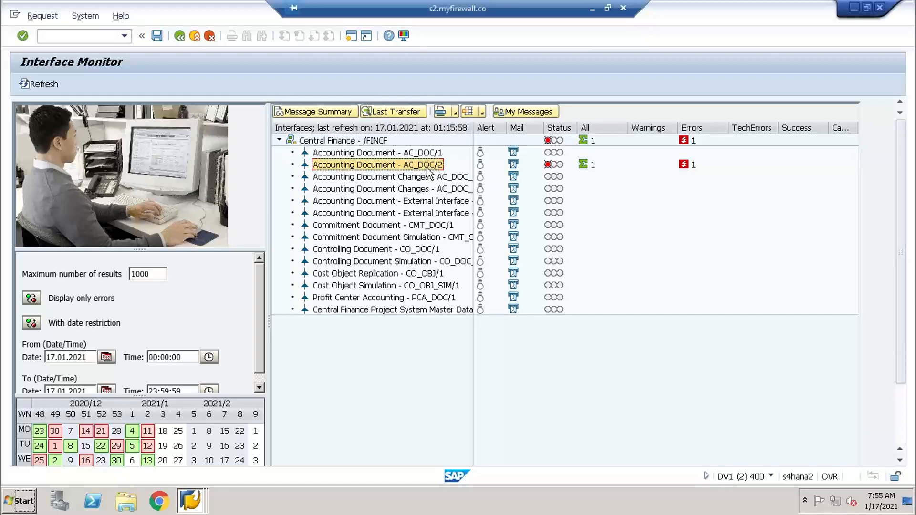
click(421, 250)
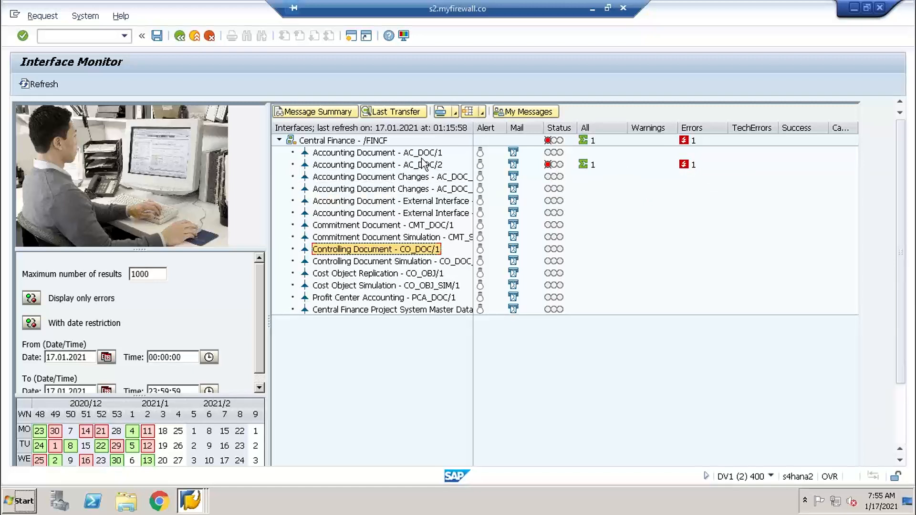
click(394, 165)
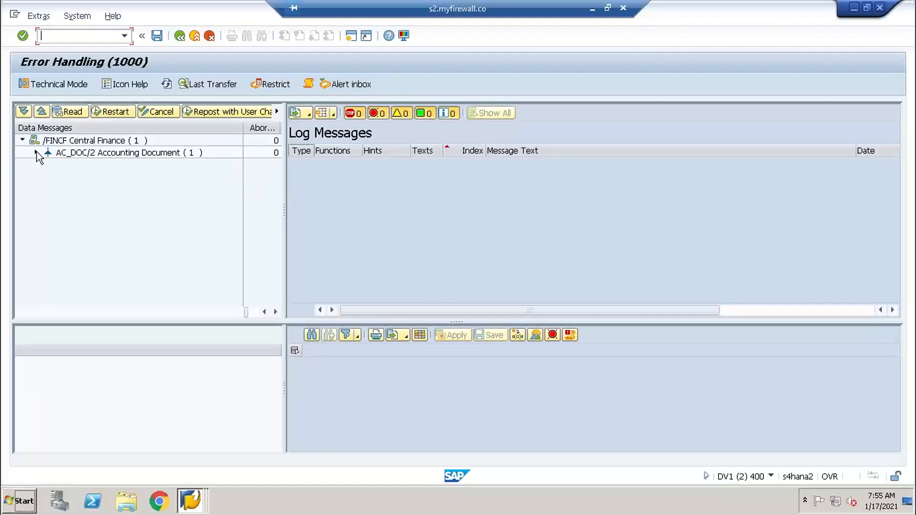
- Expand AC_DOC/2, display the log messages for the data message of 17.01.2021 01:06:11 and select its error entry
click(36, 152)
click(130, 166)
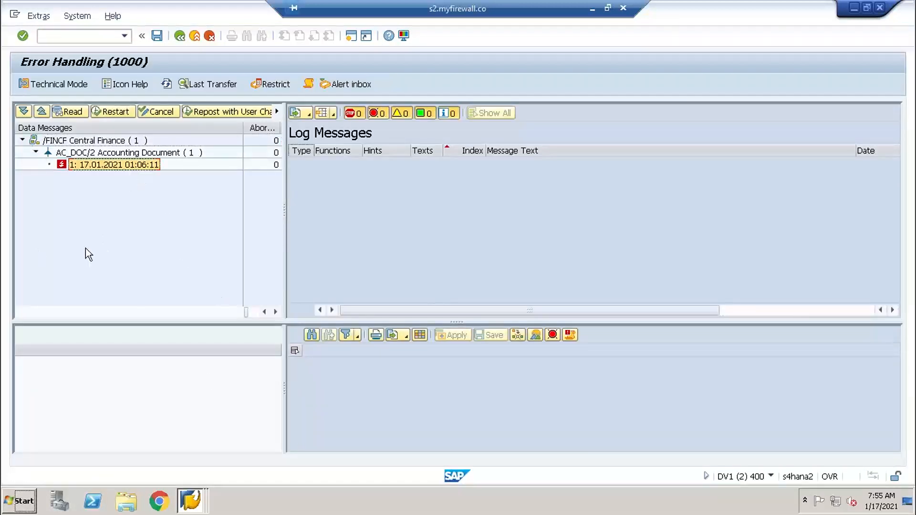
double_click(124, 167)
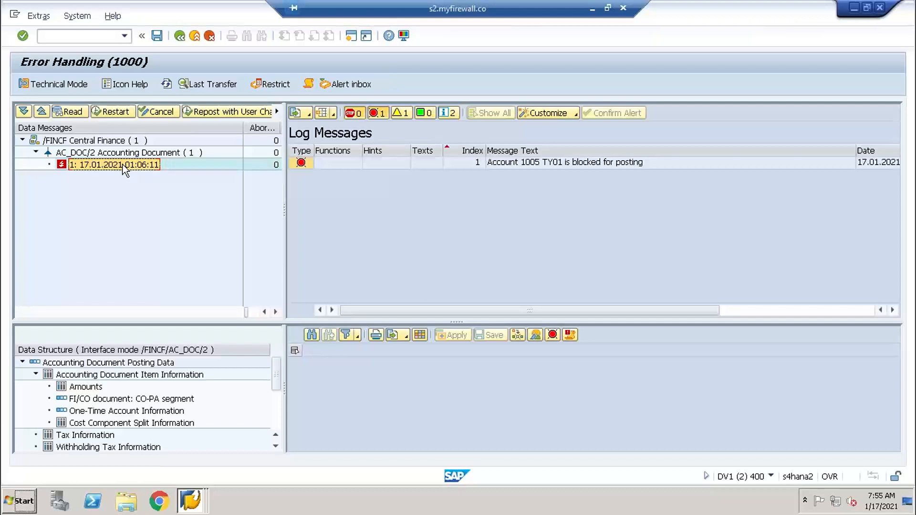
click(541, 165)
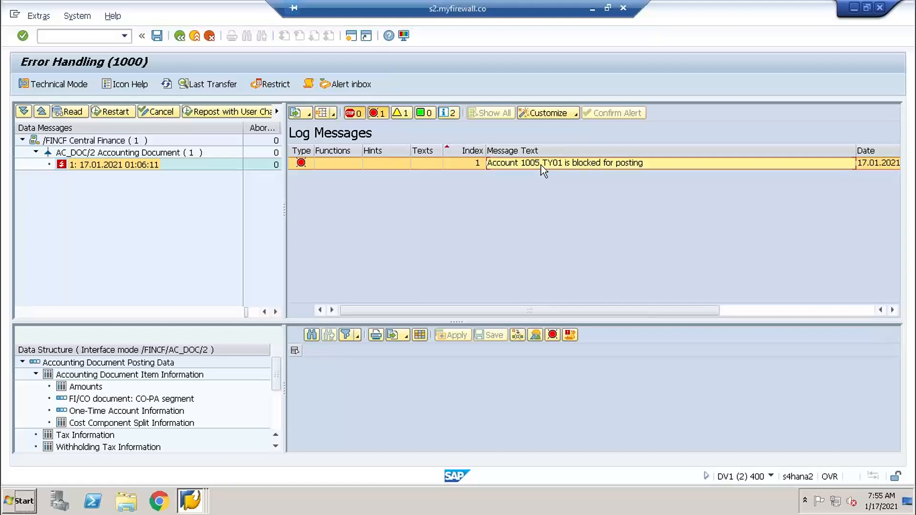
- Open an additional S/4HANA session and start G/L account master maintenance with transaction fs00
click(190, 501)
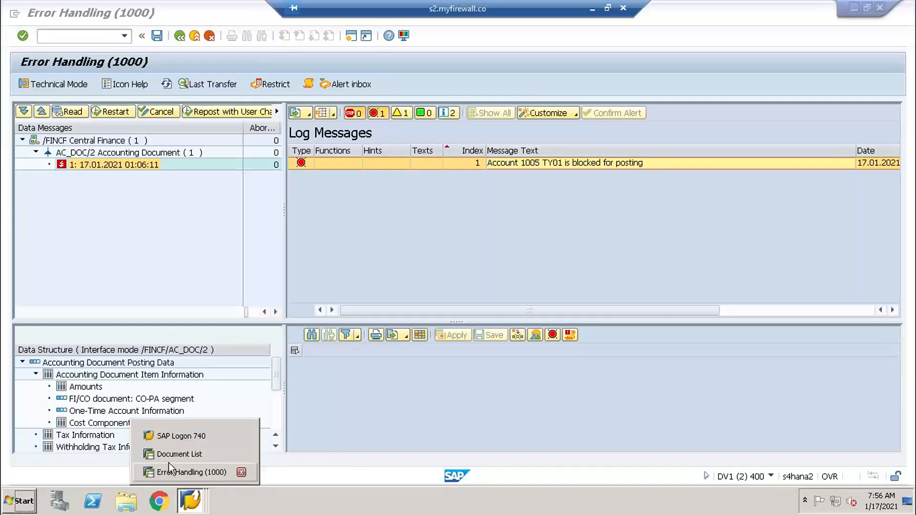
click(205, 471)
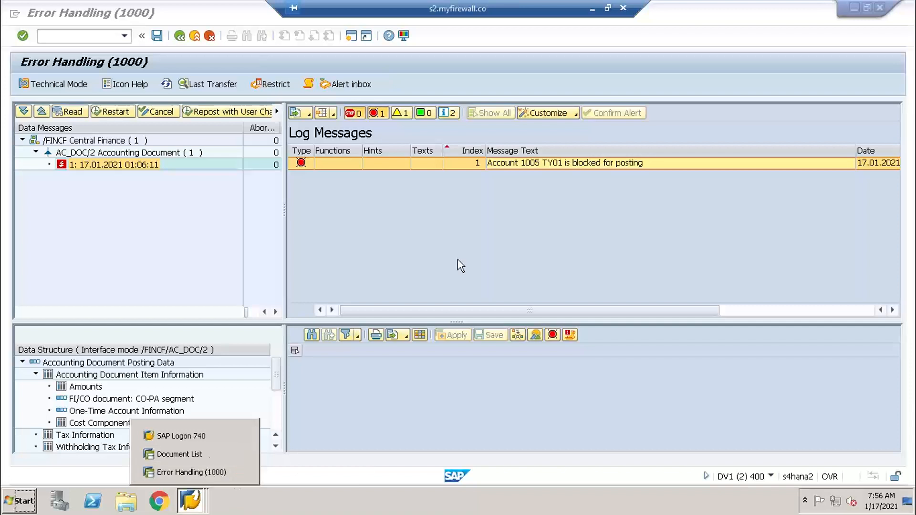
click(351, 36)
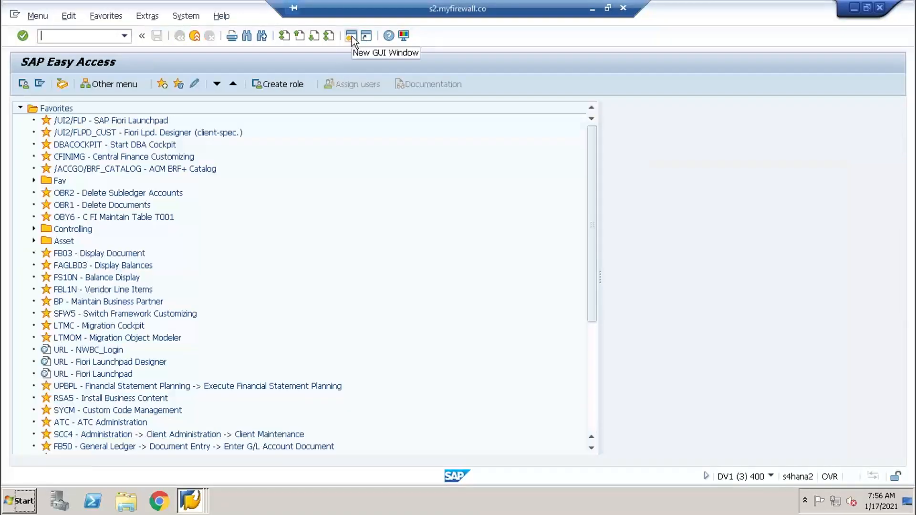
text(fs00)
key(Return)
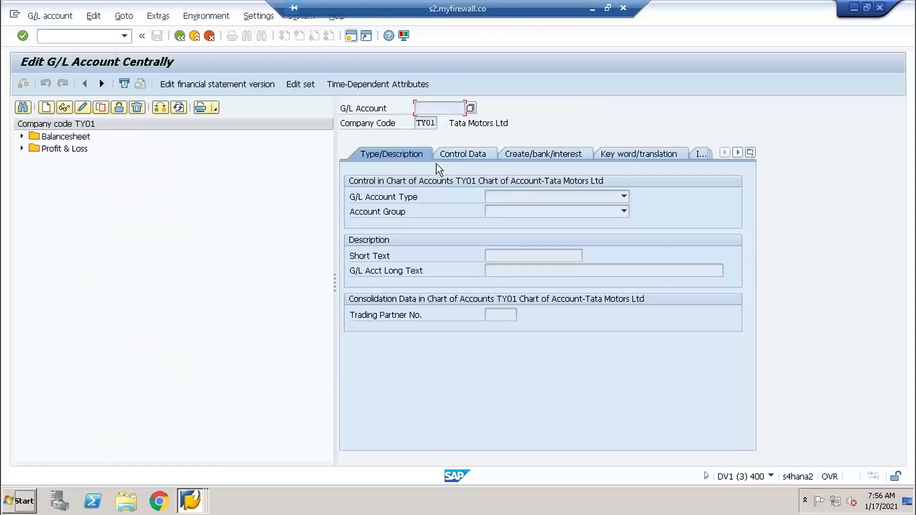
- Remove the company-code posting block from G/L account 1005 Factory Wages under Profit & Loss and save it
click(22, 148)
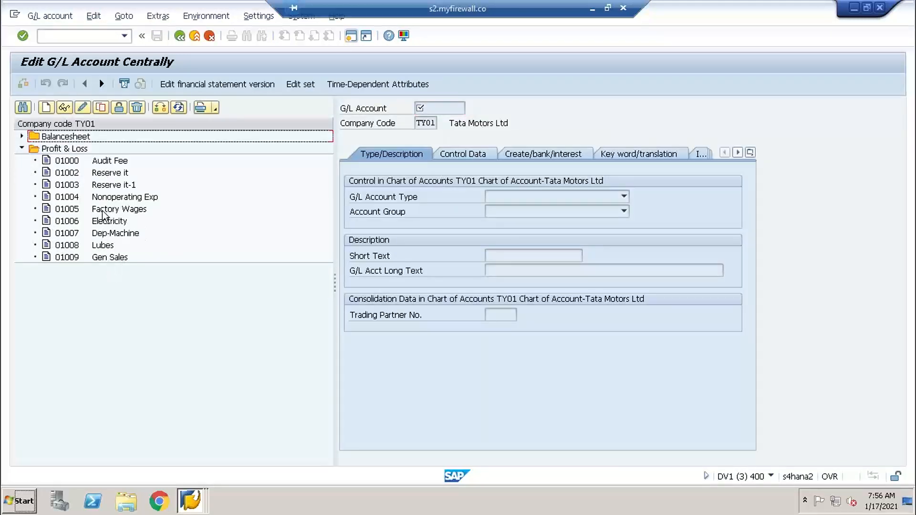
click(117, 210)
click(64, 108)
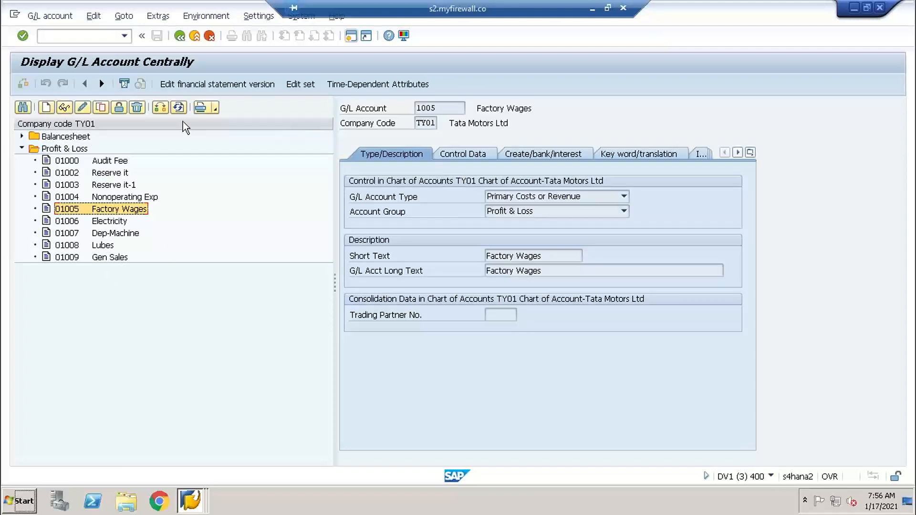
click(119, 107)
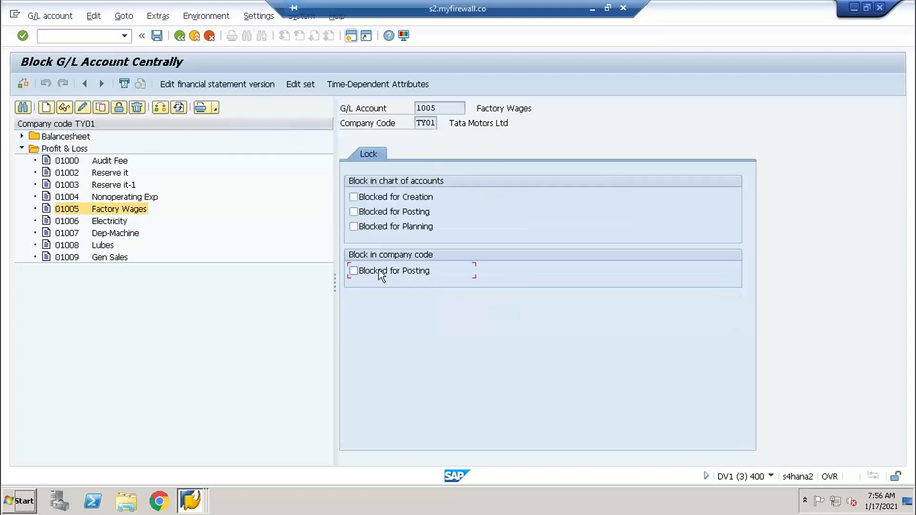
click(156, 35)
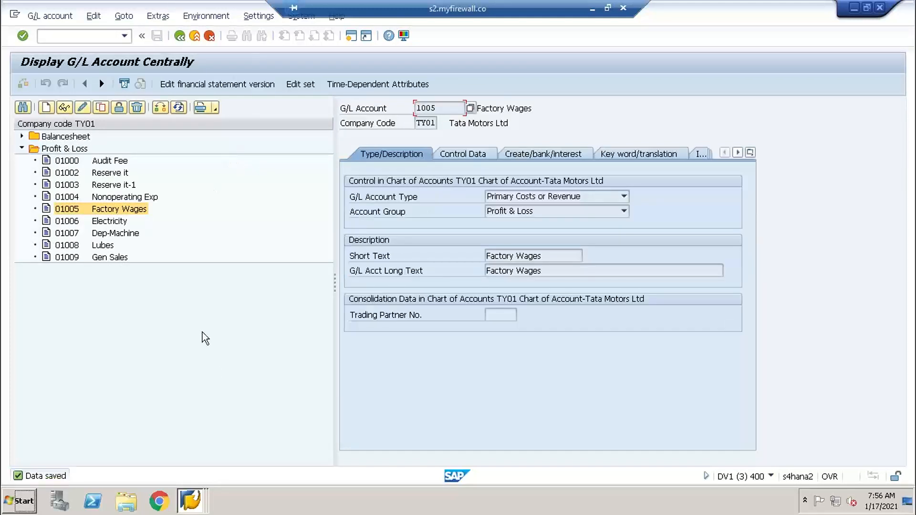
- Return to Error Handling, restart the data message of 17.01.2021 01:06:11, refresh the data messages and expand AC_DOC/2
key(alt+Tab)
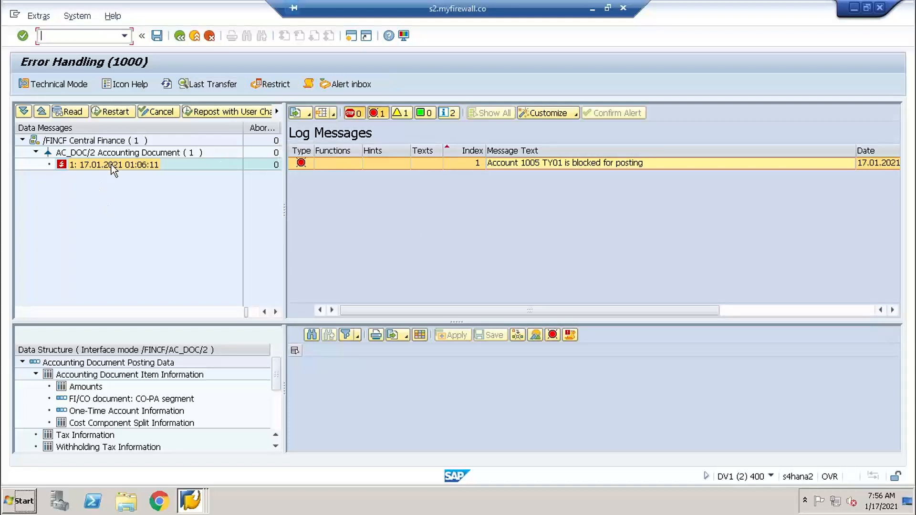
click(116, 112)
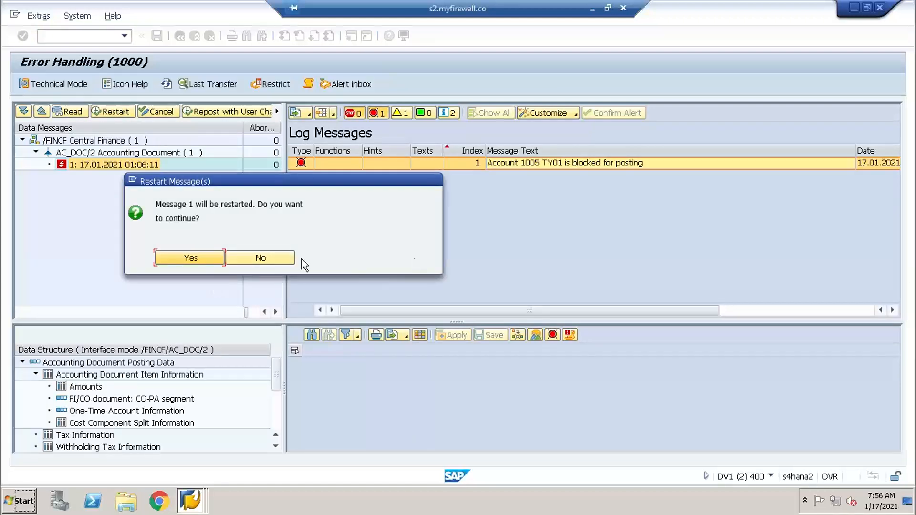
click(186, 260)
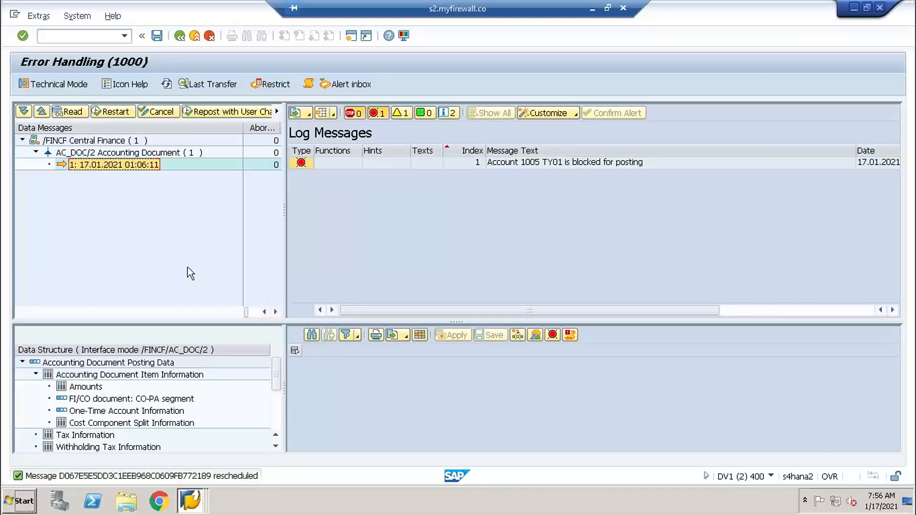
click(167, 84)
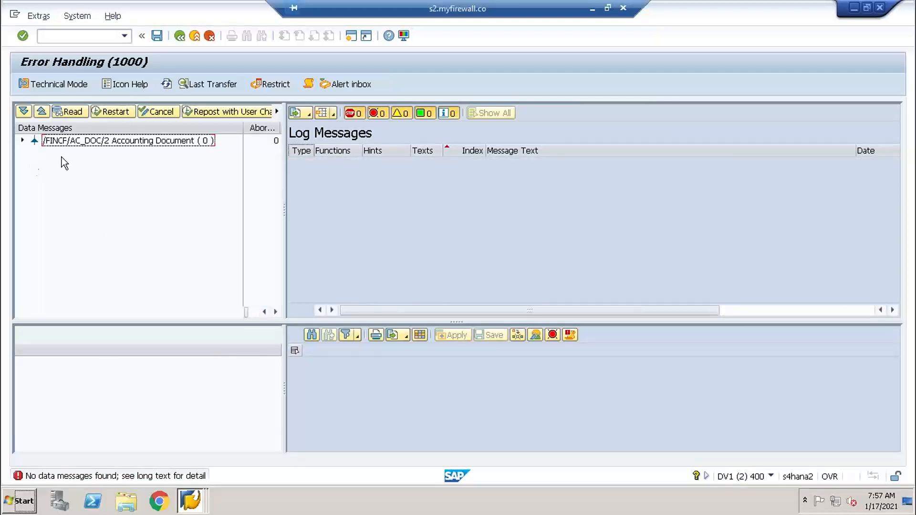
click(21, 140)
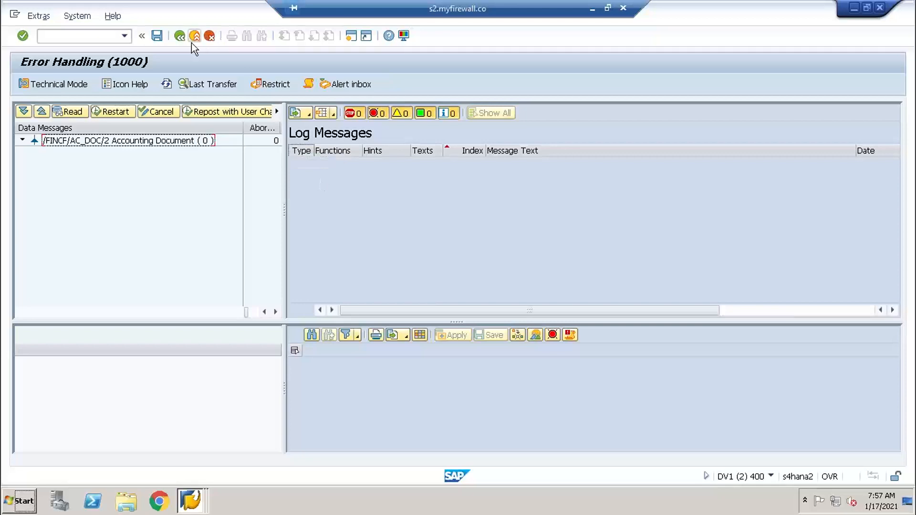
- Leave Error Handling and close the Interface Monitor and G/L account sessions, keeping the Document List session open
click(180, 38)
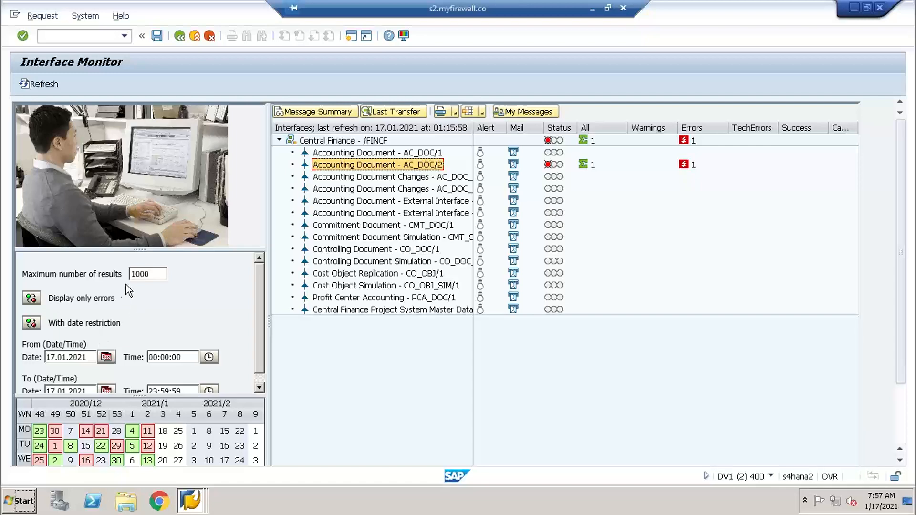
click(191, 501)
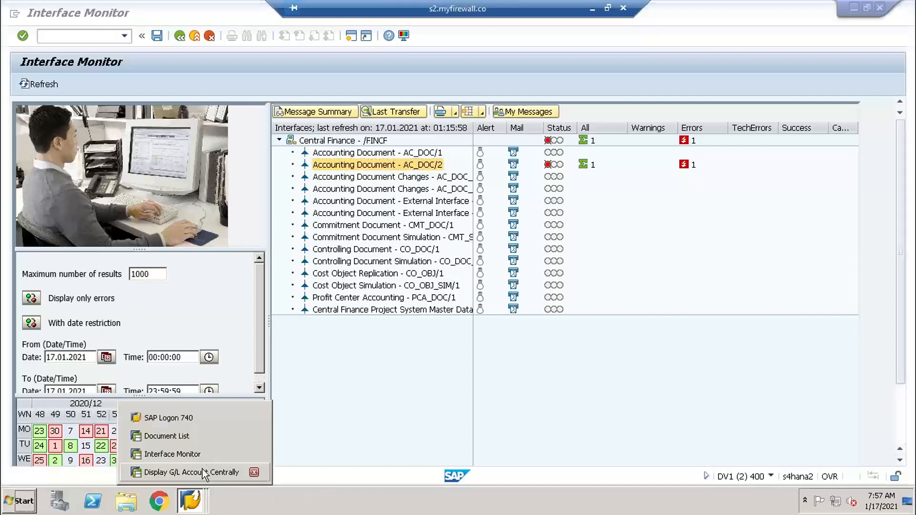
click(254, 453)
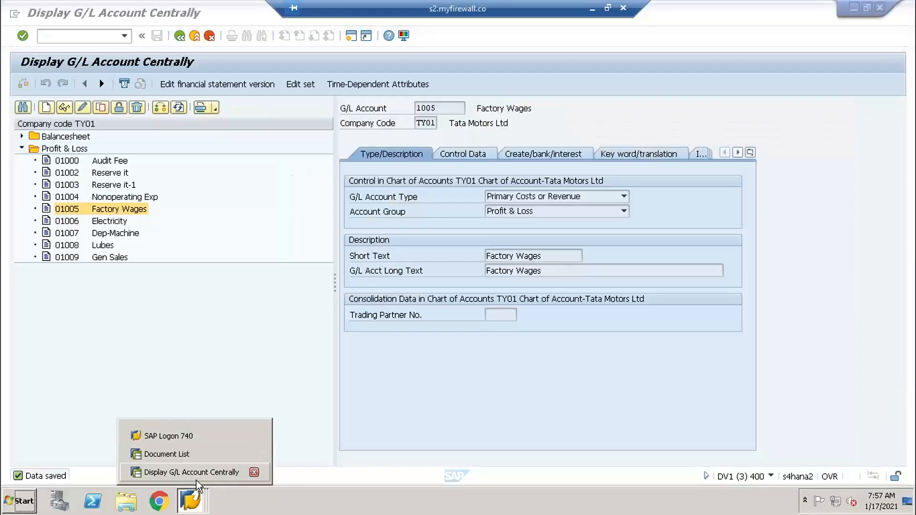
click(253, 472)
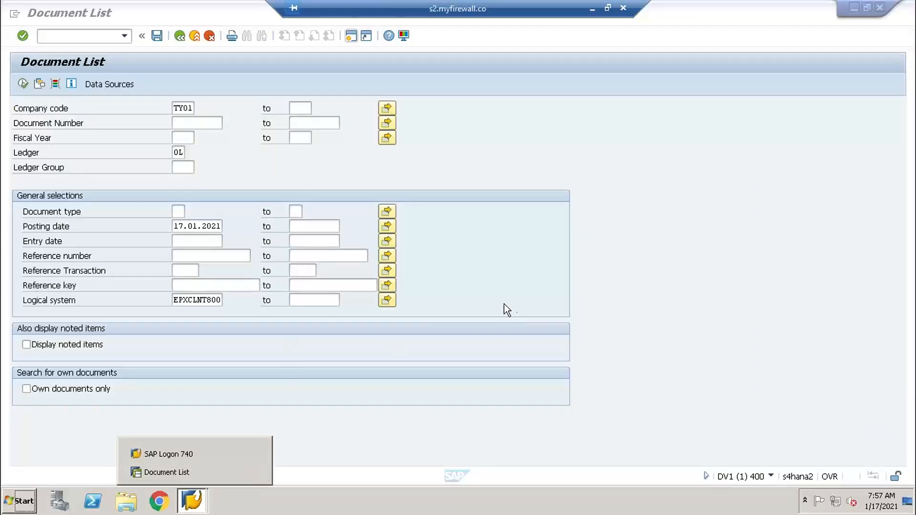
- Run the Document List for company code TY01 and compare the sender document number with the ECC number noted in OneNote
click(267, 160)
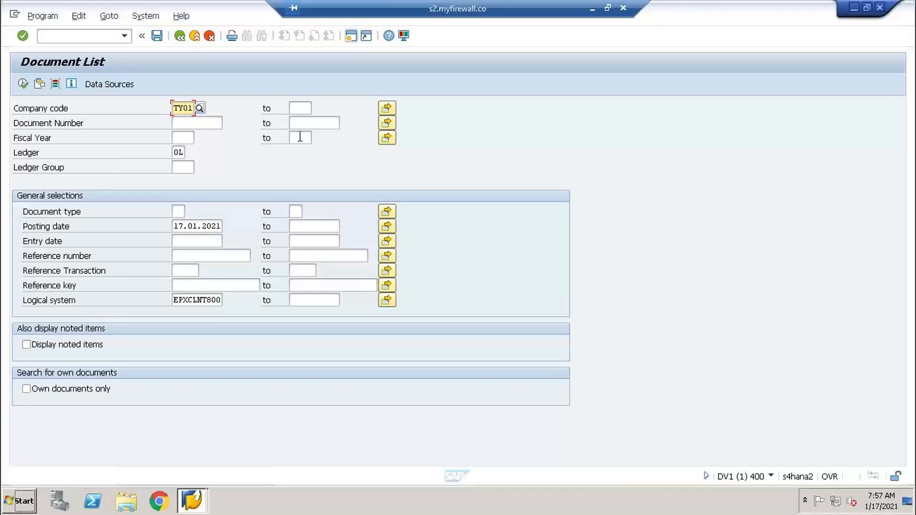
click(22, 84)
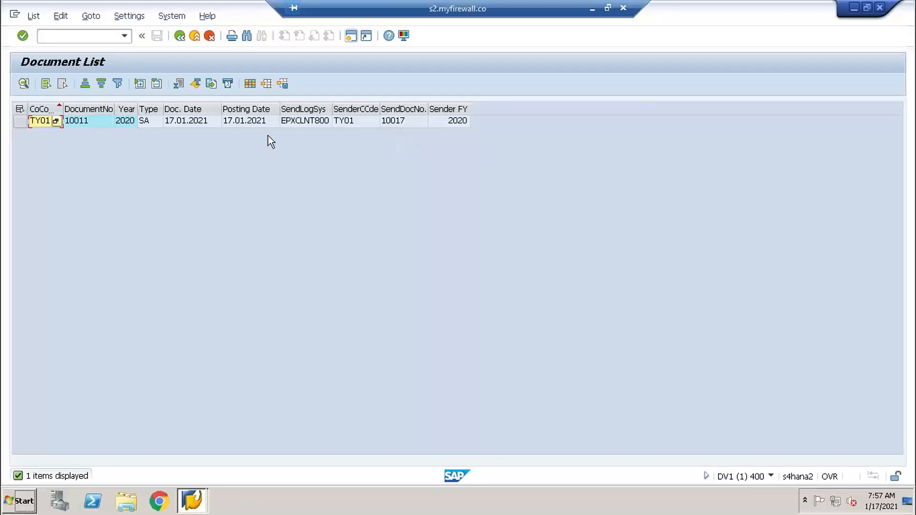
click(395, 120)
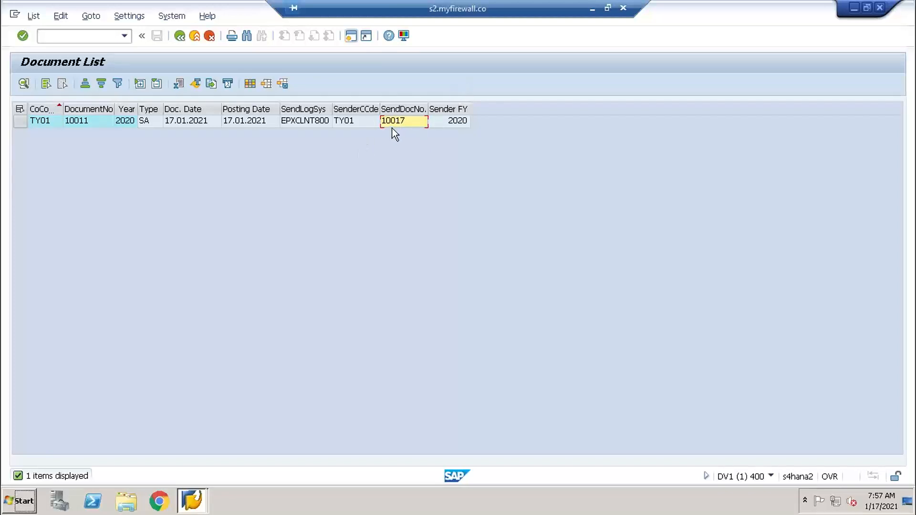
click(592, 9)
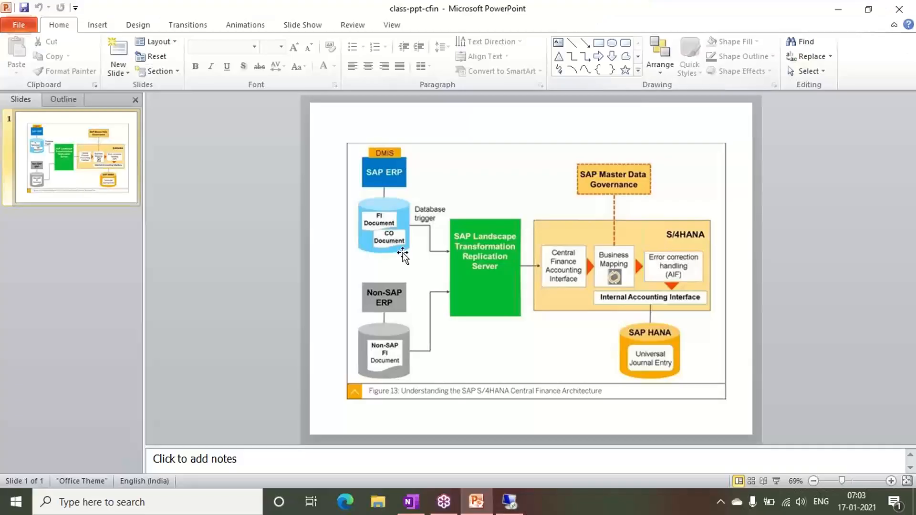
click(410, 501)
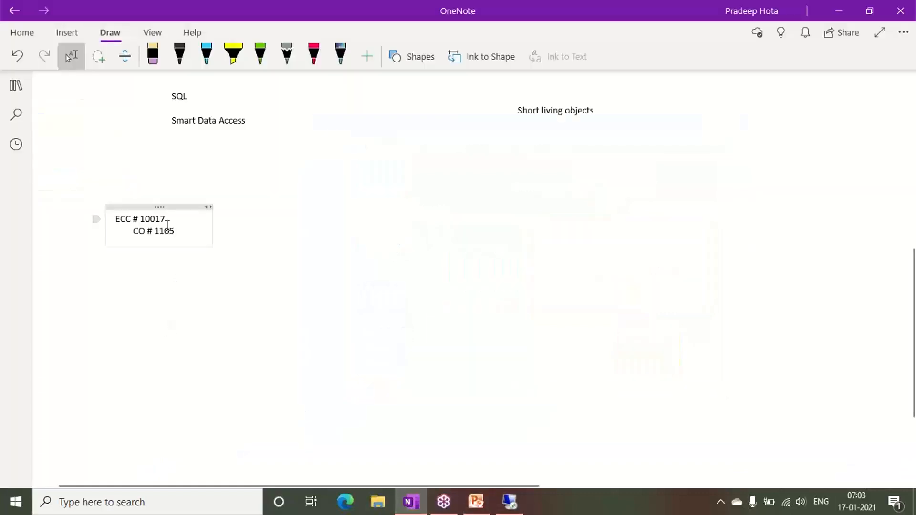
click(513, 501)
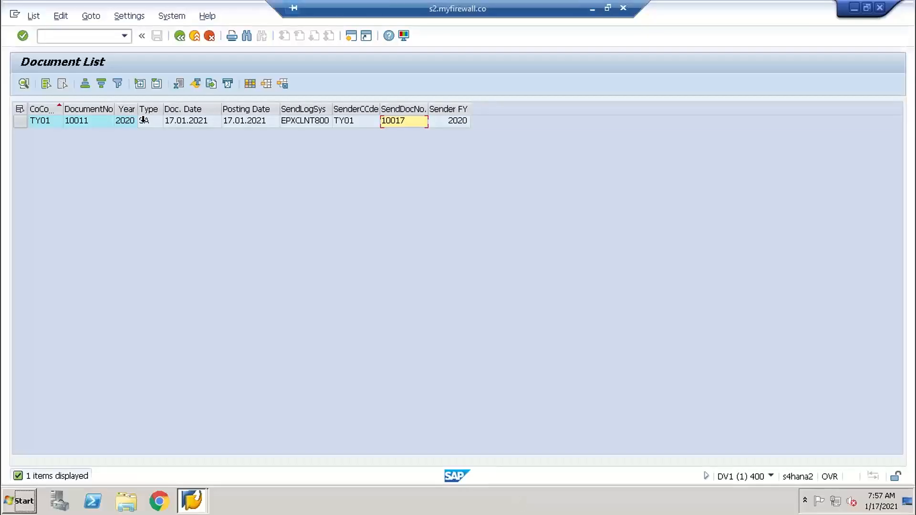
- Add the replicated document's number to the OneNote note below the ECC and CO entries as S4 # 10011
click(97, 125)
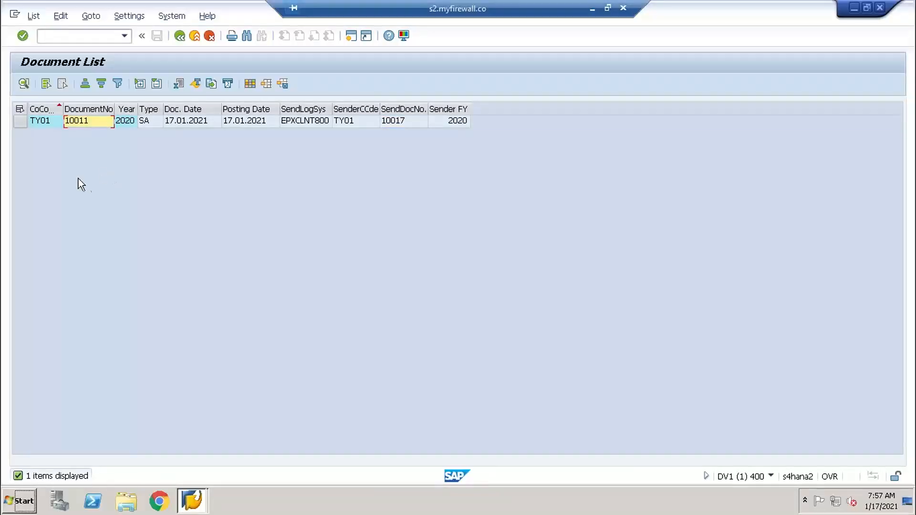
click(592, 10)
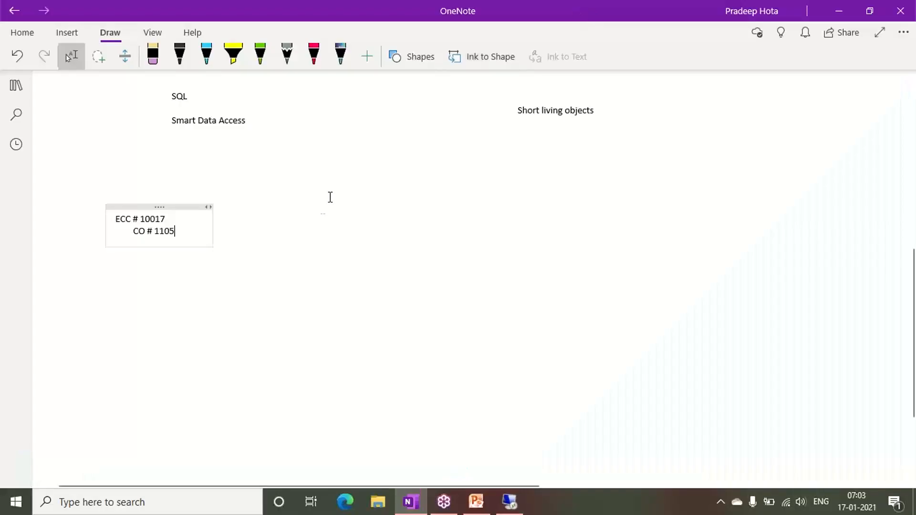
key(Return)
text(S4)
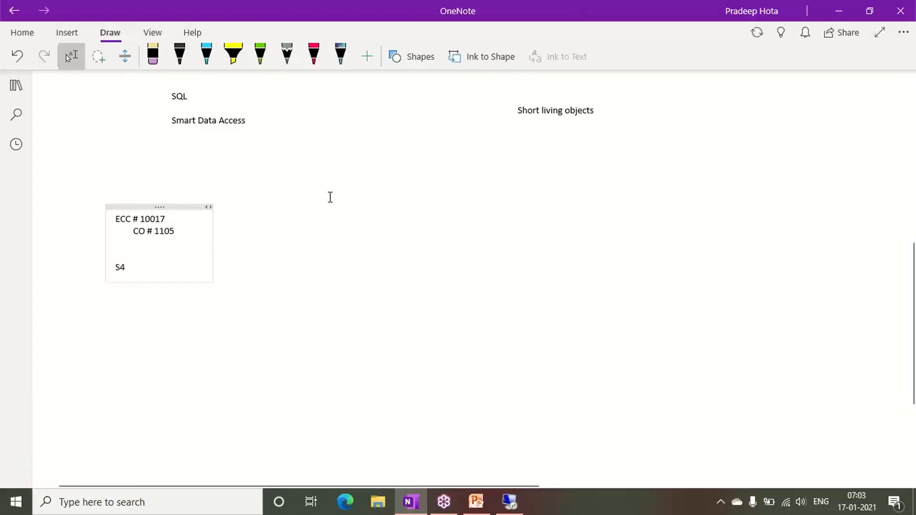
text( # 1011)
- Switch back to SAP, open another session and load table ACDOCA in General Table Display with transaction se16n
click(524, 503)
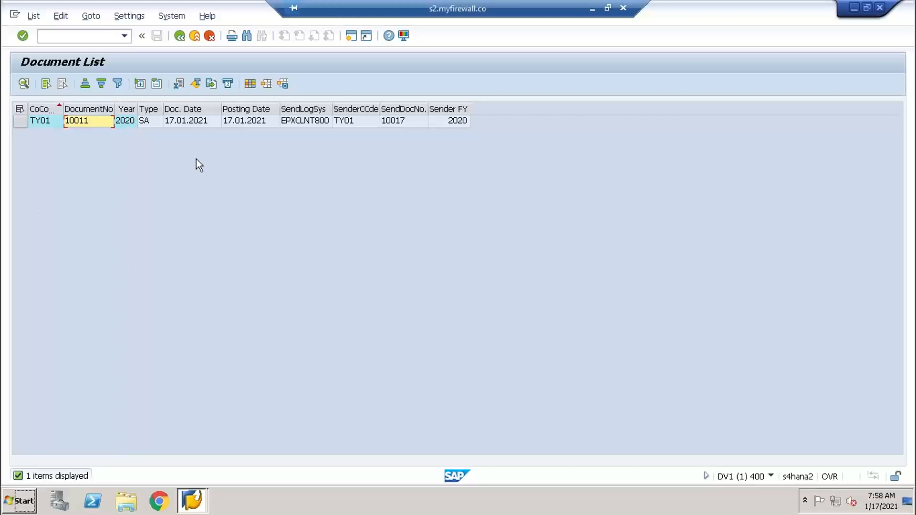
click(351, 38)
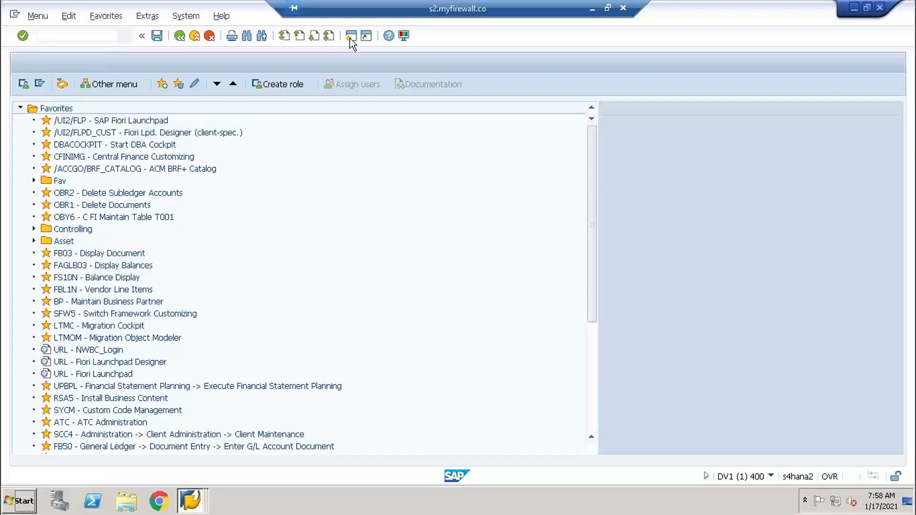
text(se16n)
key(Return)
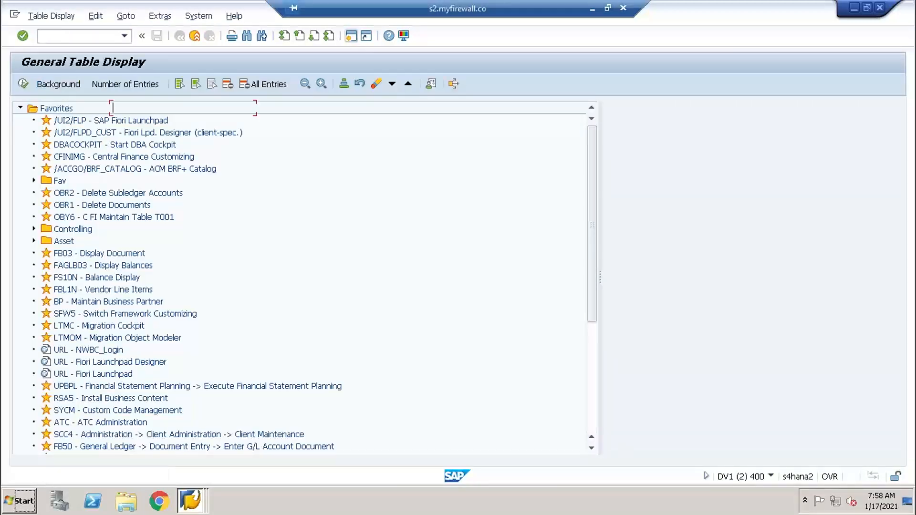
text(acdoca)
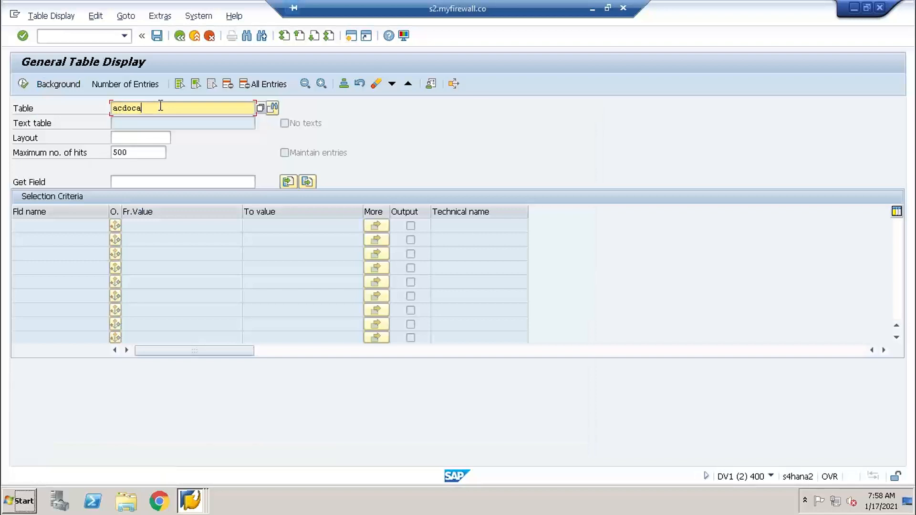
key(Return)
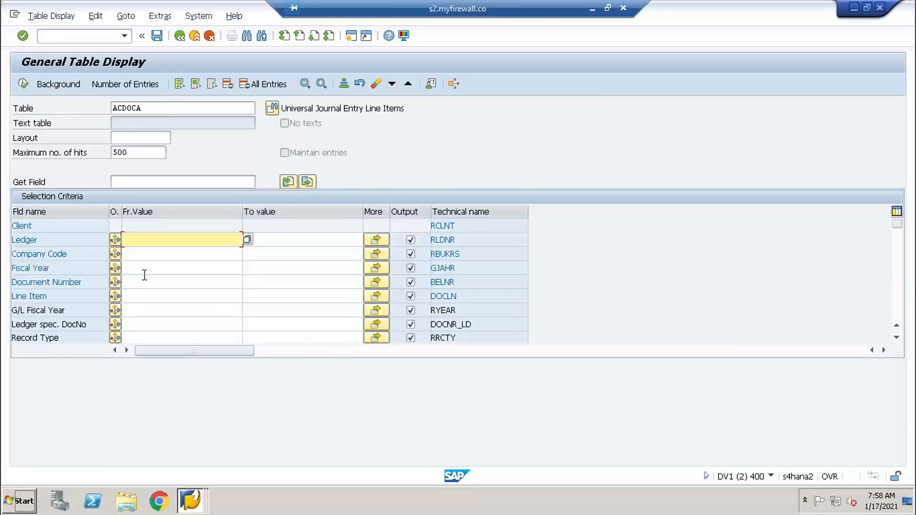
- Restrict the ACDOCA selection to ledger 0L and company code TY01
click(142, 254)
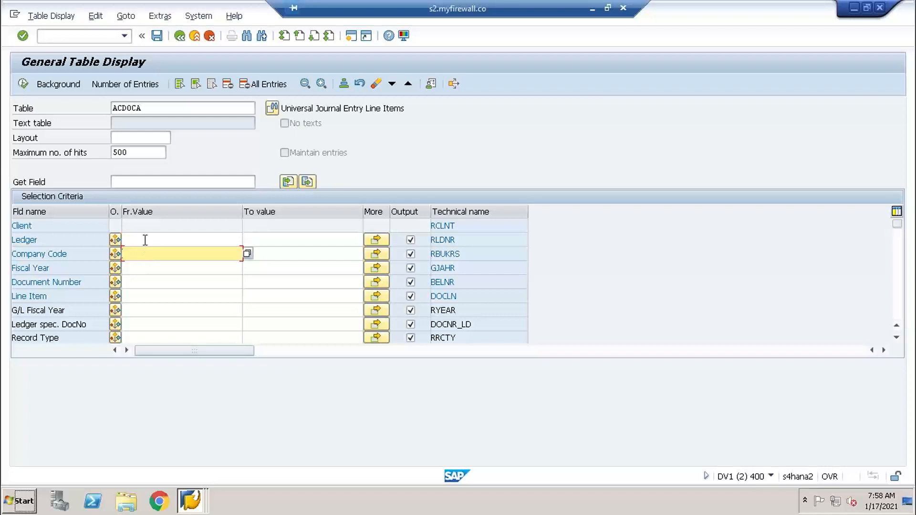
click(145, 239)
text(0l)
key(Tab)
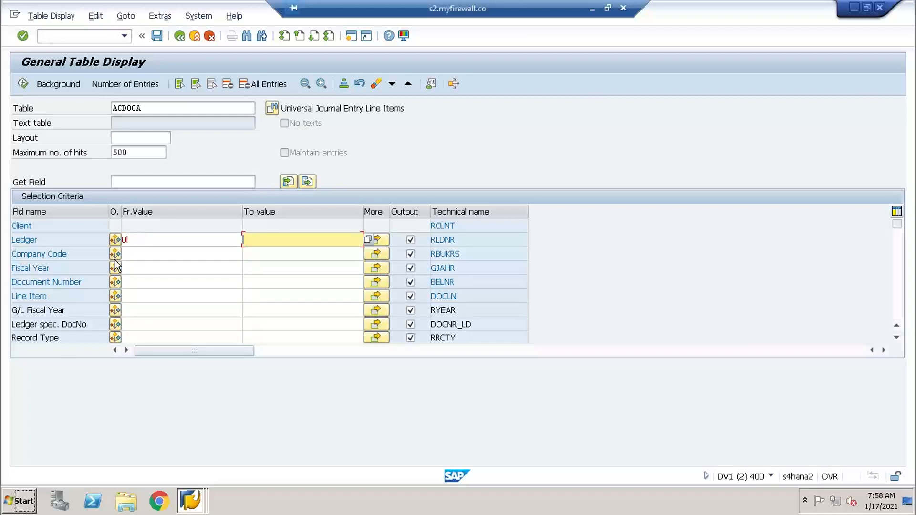
click(131, 253)
text(ty01)
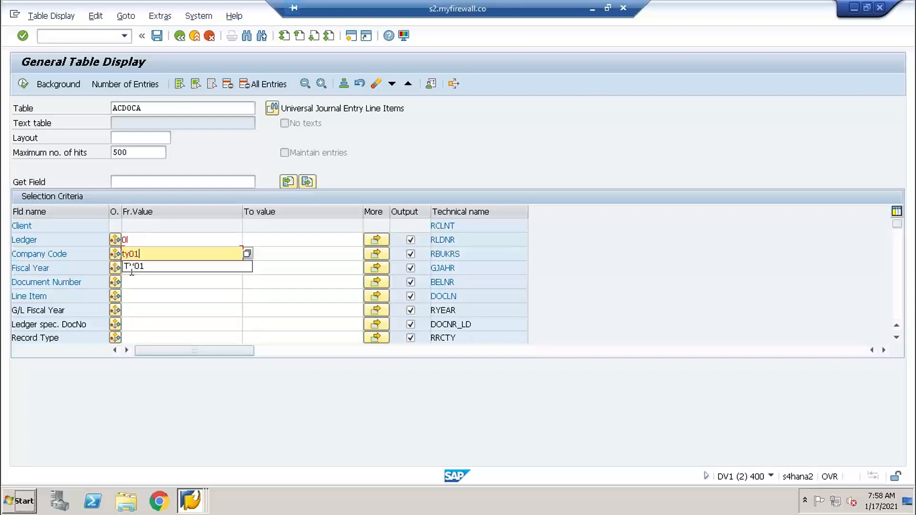
key(Tab)
click(170, 252)
- Set the document number to 10011 and run the ACDOCA selection to inspect the document's line items
click(141, 286)
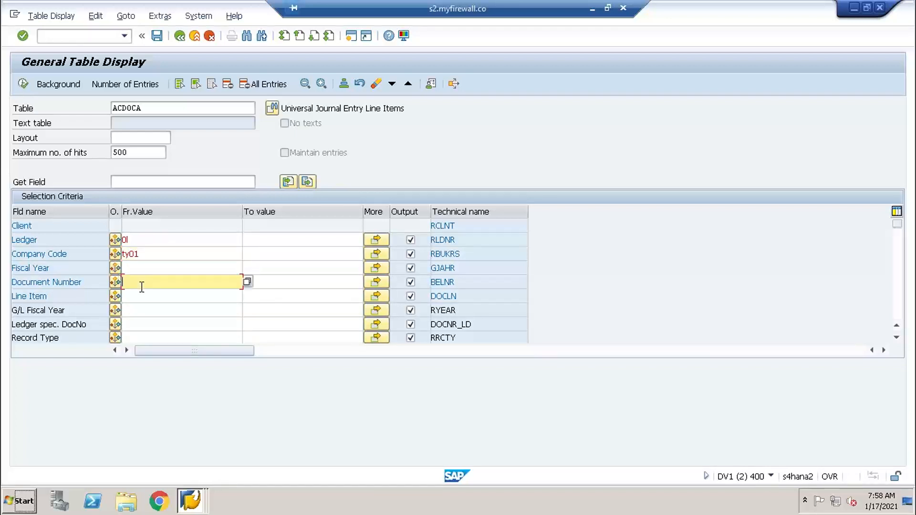
text(10011)
key(F8)
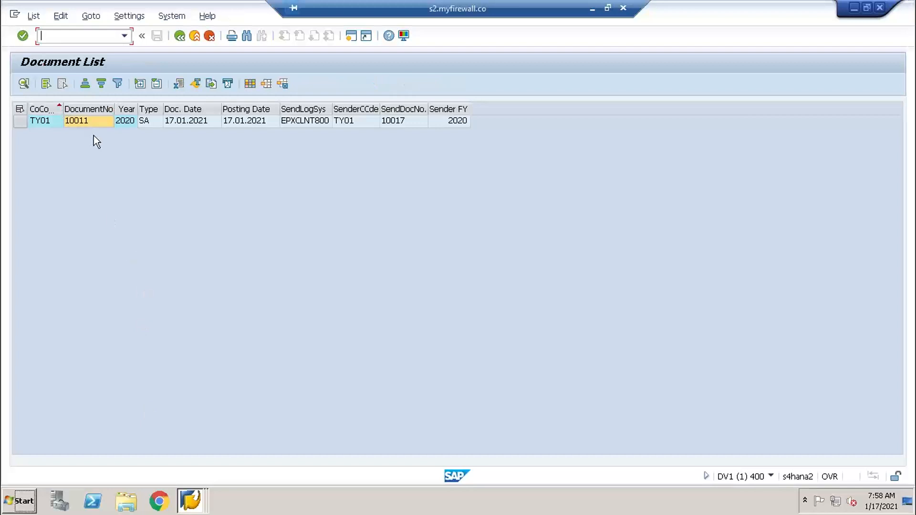
key(alt+Tab)
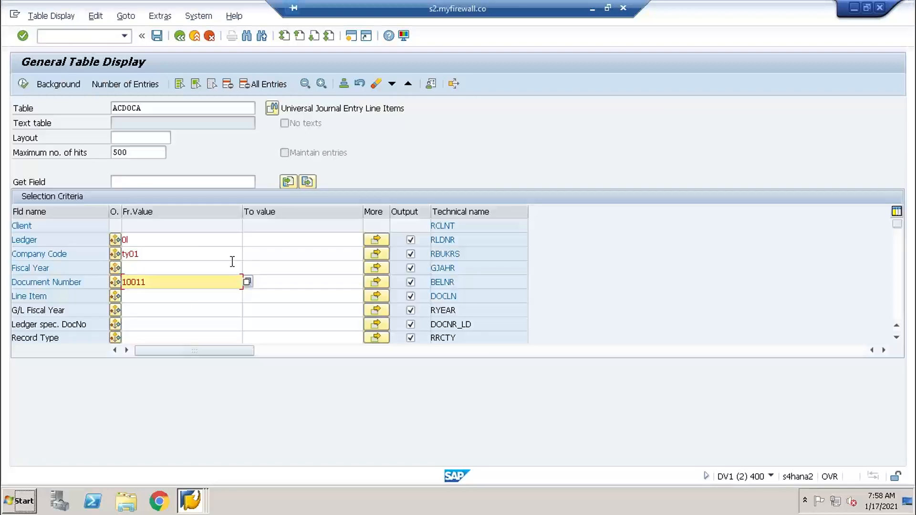
click(23, 83)
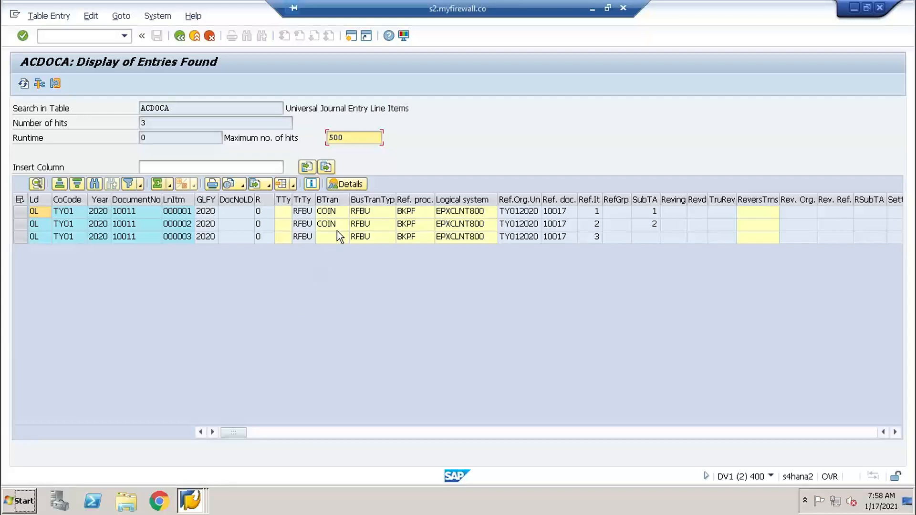
click(293, 237)
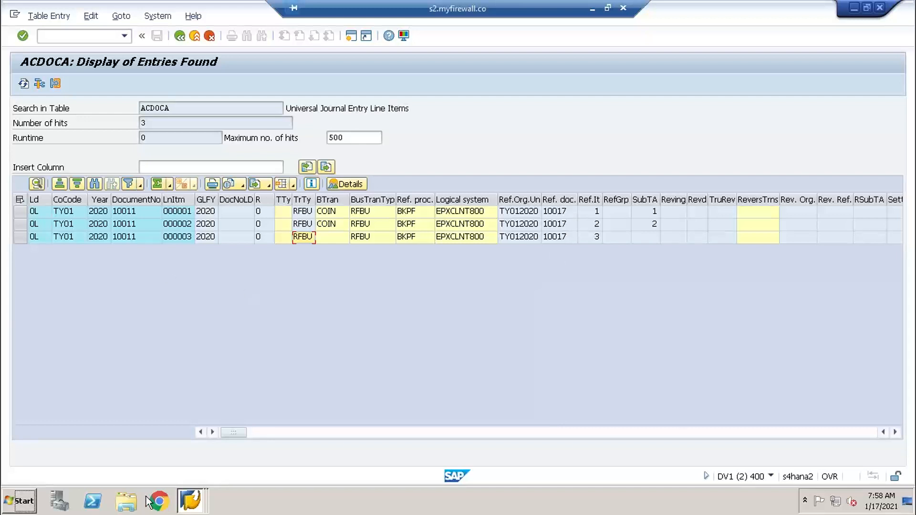
- Open a new session, start transaction ksb1 and set the controlling area to TY01
click(191, 501)
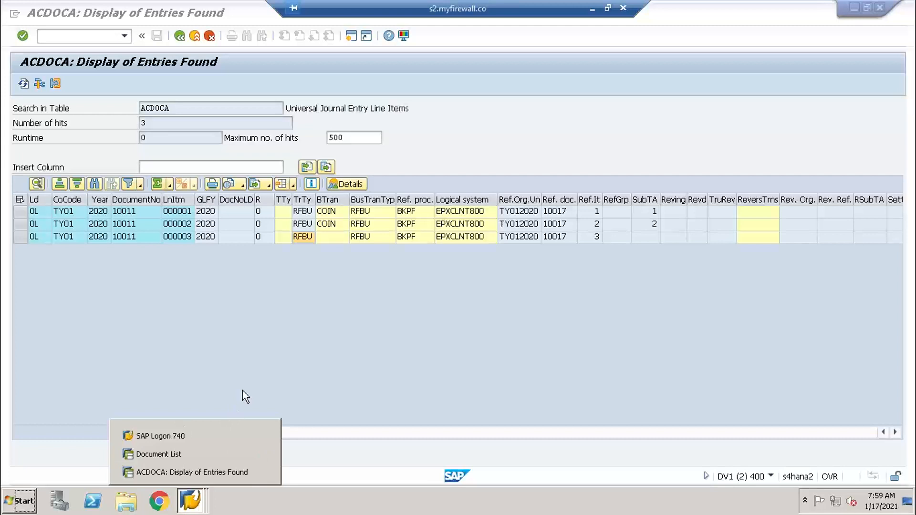
click(379, 323)
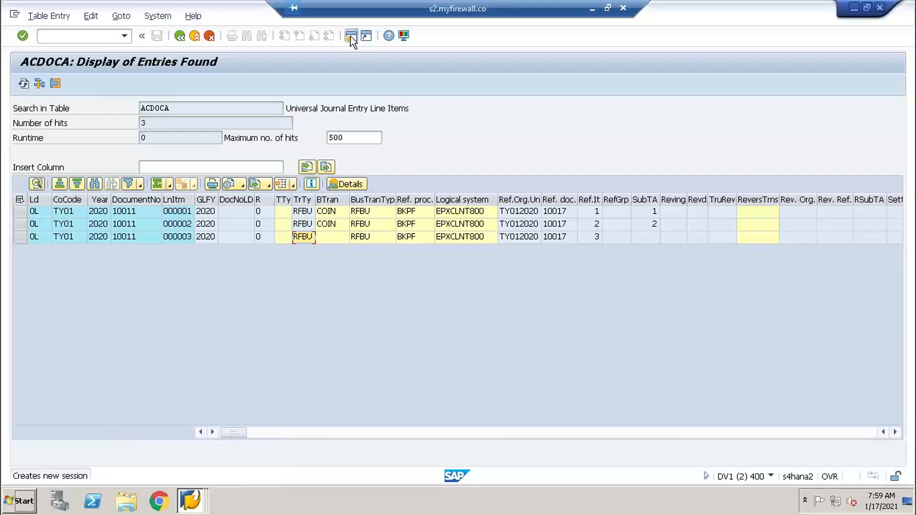
click(350, 35)
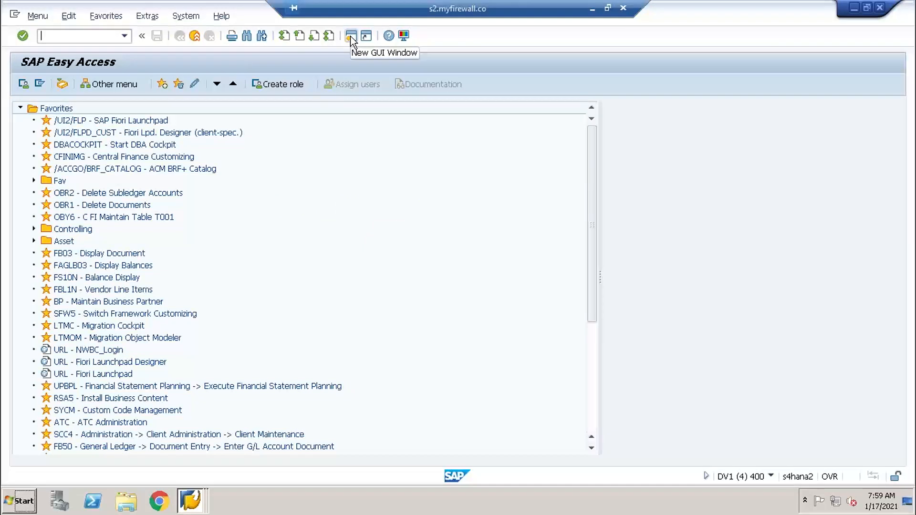
text(ksb1)
key(Return)
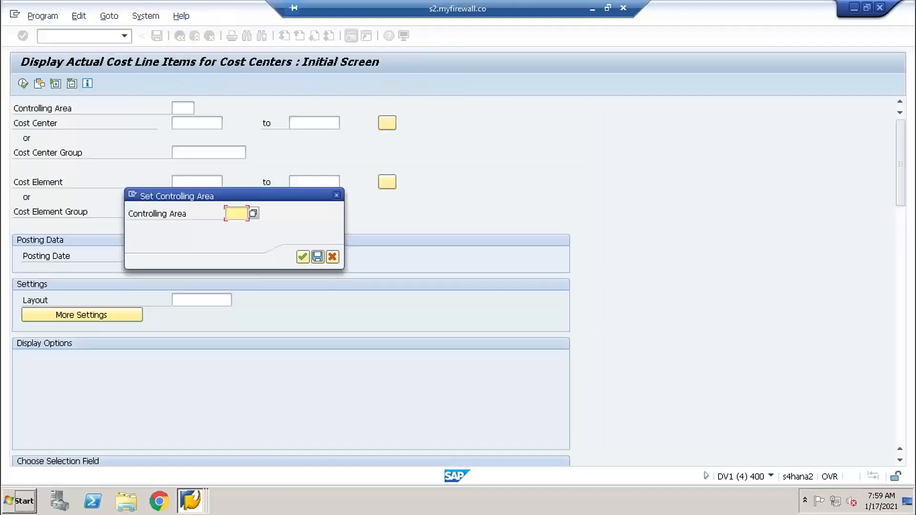
text(TY01)
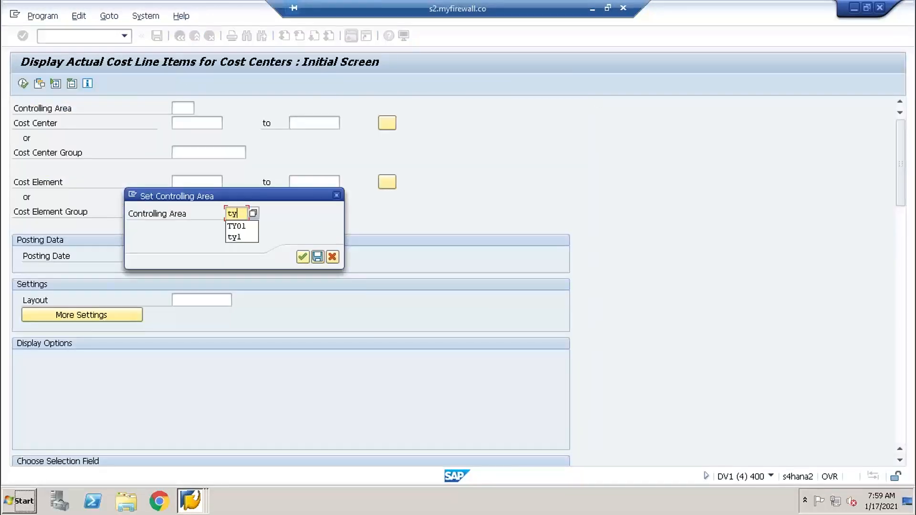
key(Return)
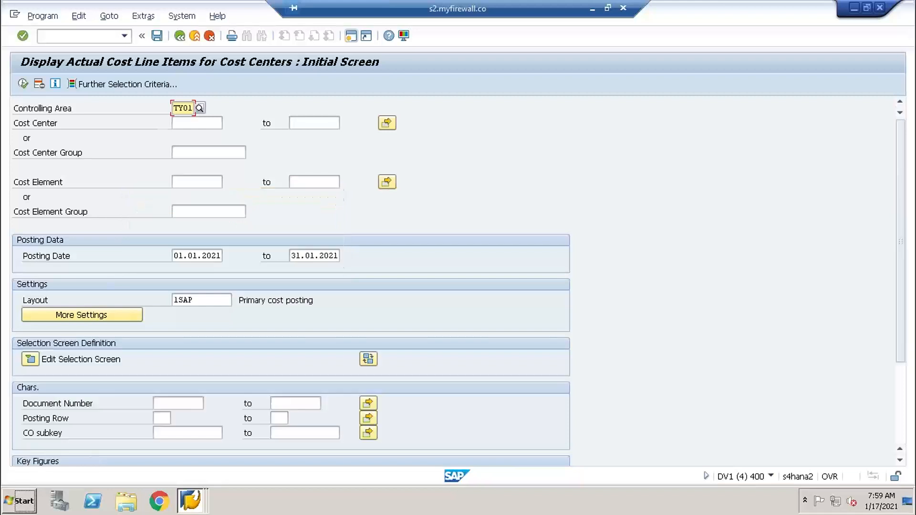
- Set the start of the posting date range to 17.01.2021 for the cost center line items
click(212, 258)
click(224, 258)
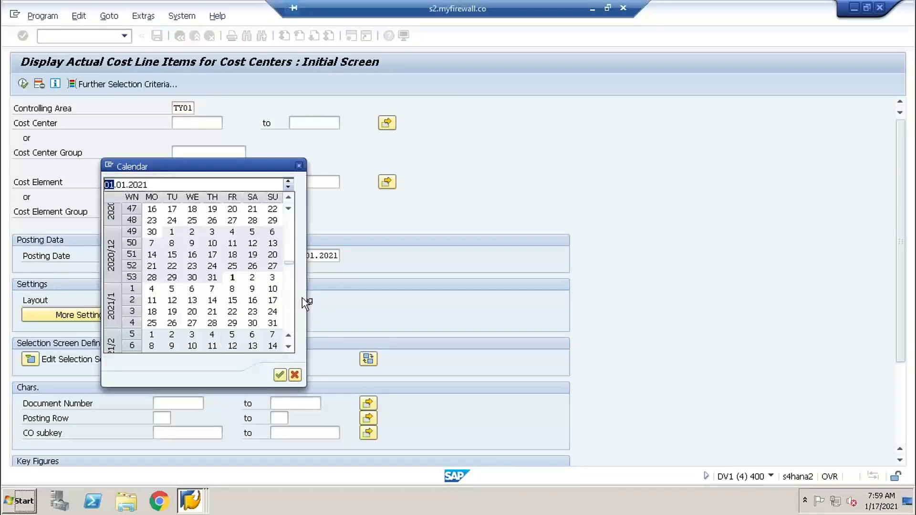
double_click(272, 300)
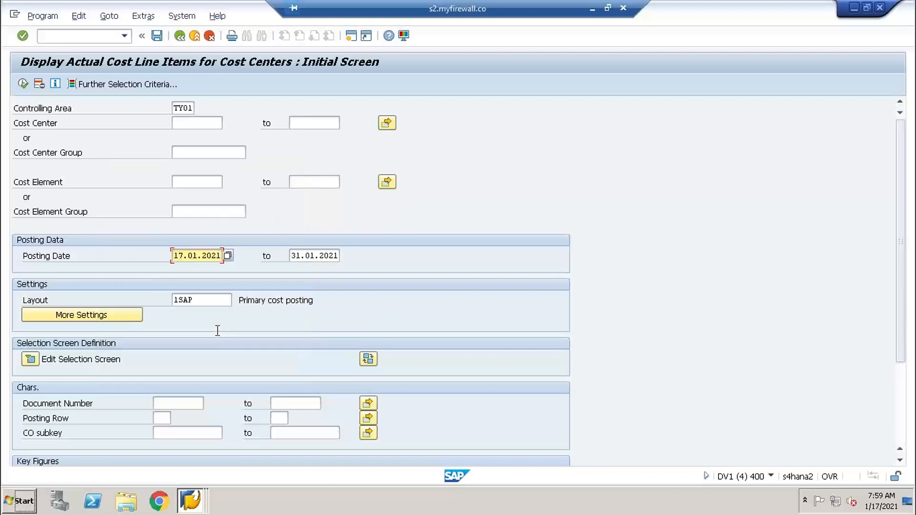
- Choose cost center 1000 from the available cost centers and run the actual cost line item report
click(211, 125)
click(228, 123)
key(Return)
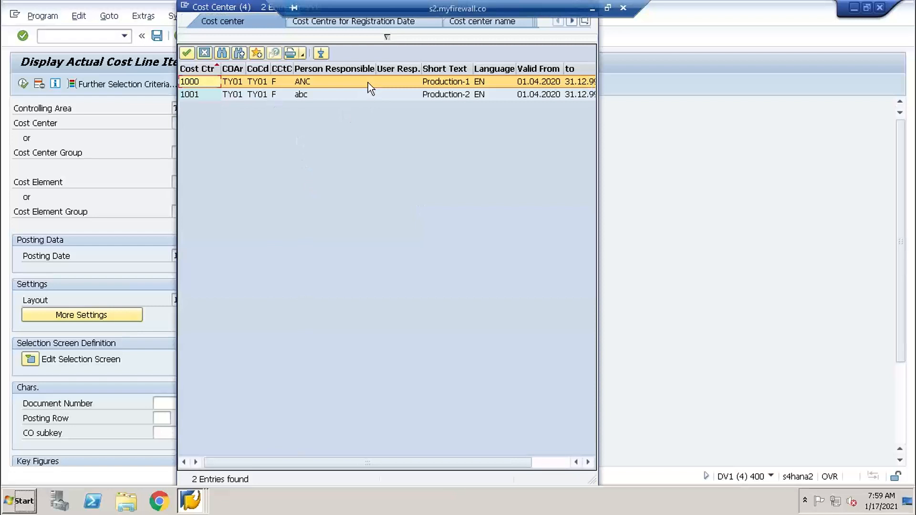
double_click(368, 82)
click(22, 85)
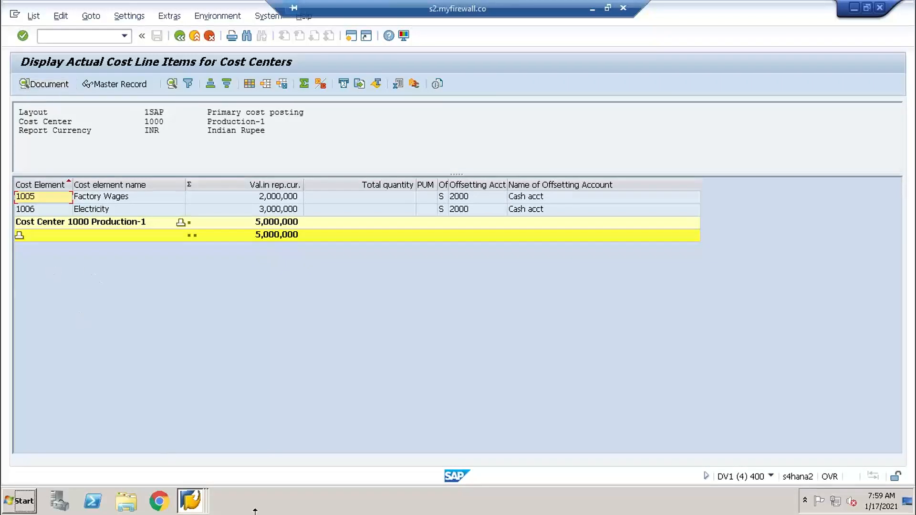
- Switch to the Document List session and open replicated document 10011 in its data entry view
click(206, 506)
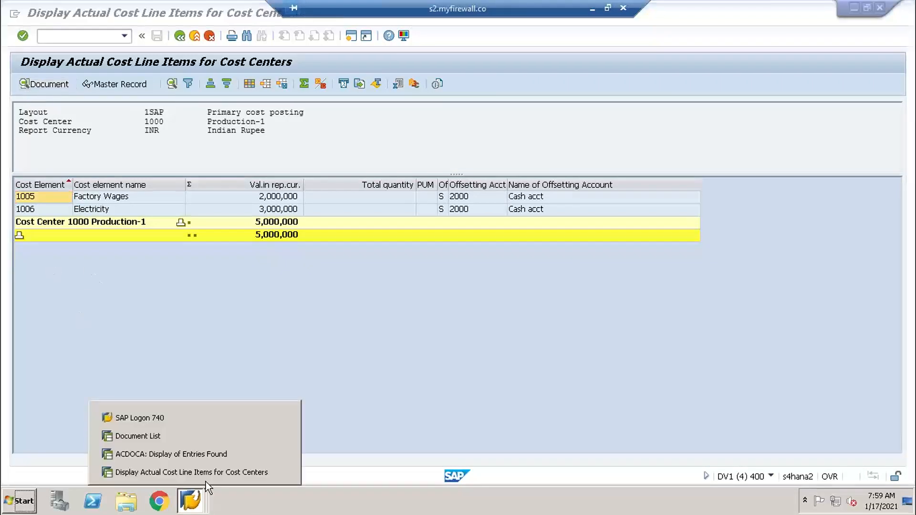
click(179, 436)
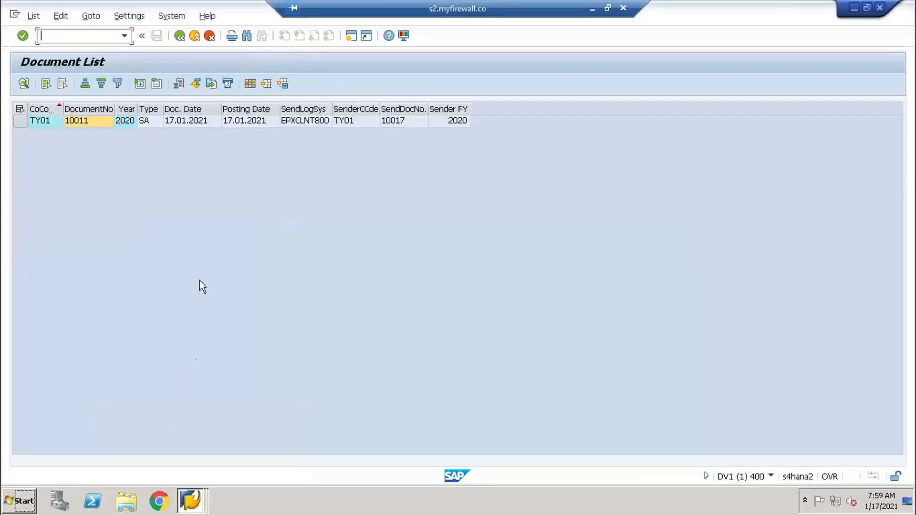
click(339, 120)
double_click(339, 120)
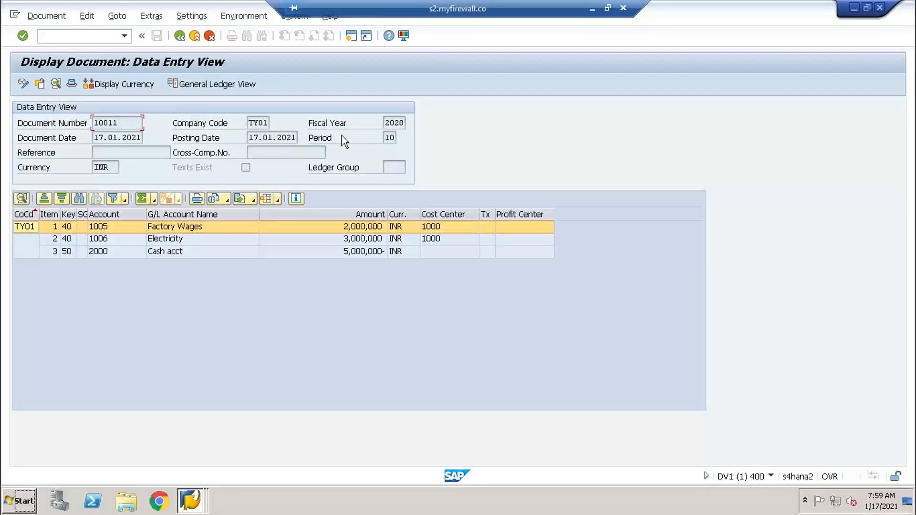
- Try to display the related documents from the environment of document 10011
click(244, 17)
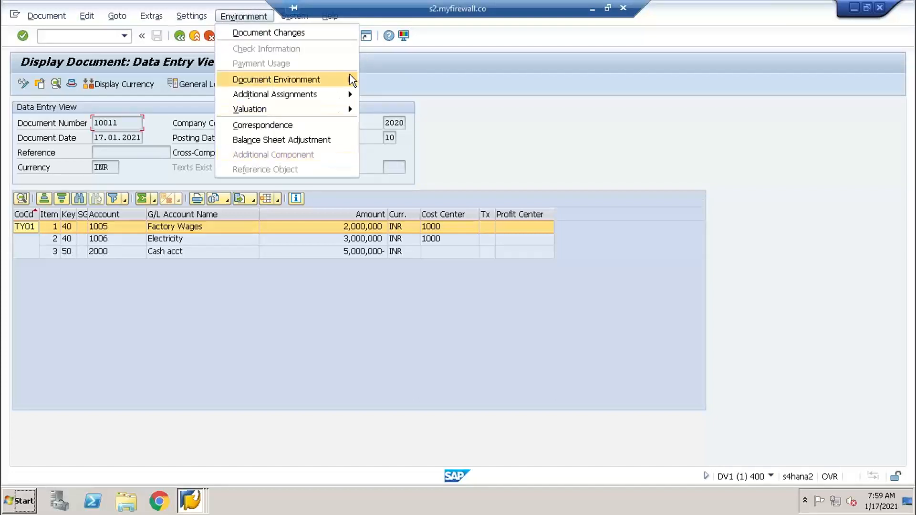
mouse_move(353, 80)
click(406, 93)
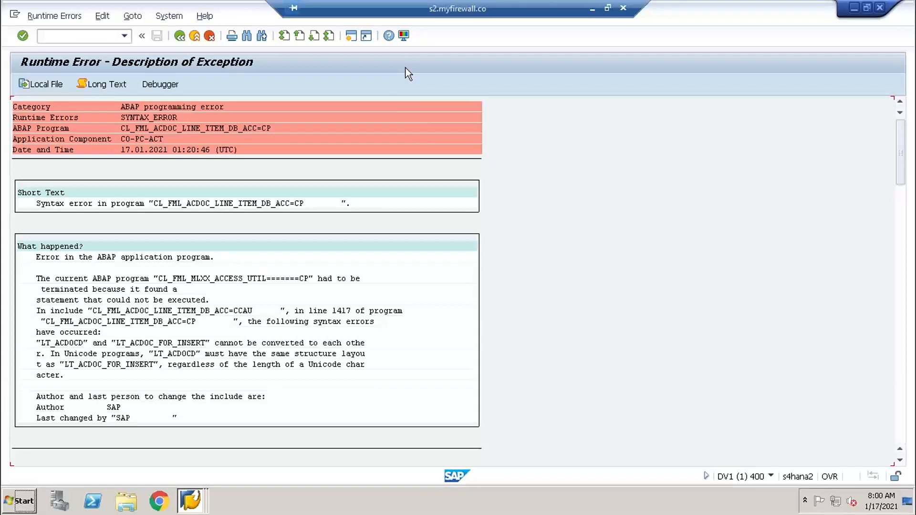
click(179, 36)
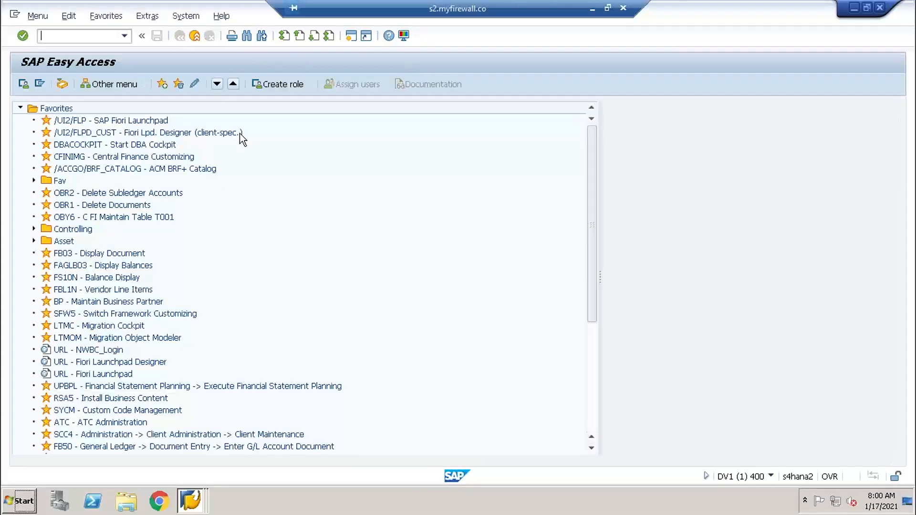
- Display document 10011 of company code TY01 with transaction fb03
text(fb03)
key(Return)
key(Return)
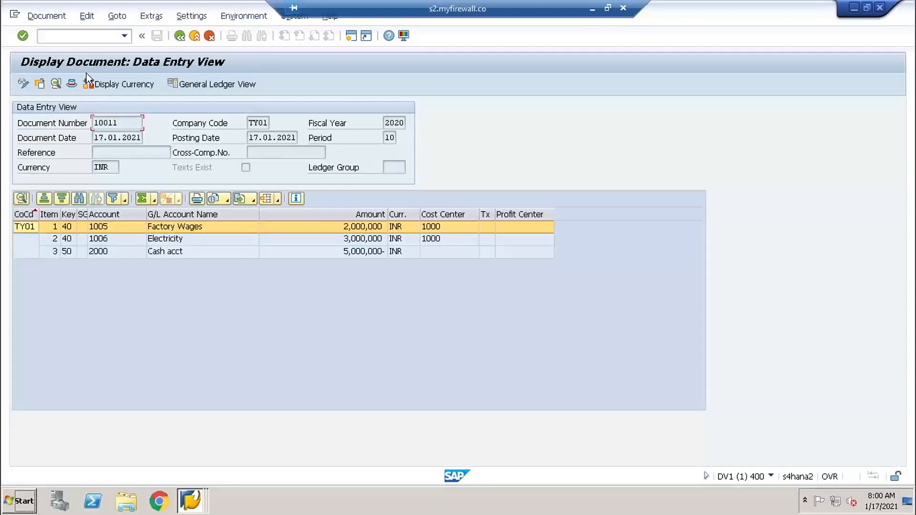
- Open the document header, check the reference key, logical system and sender details, and close it
click(72, 83)
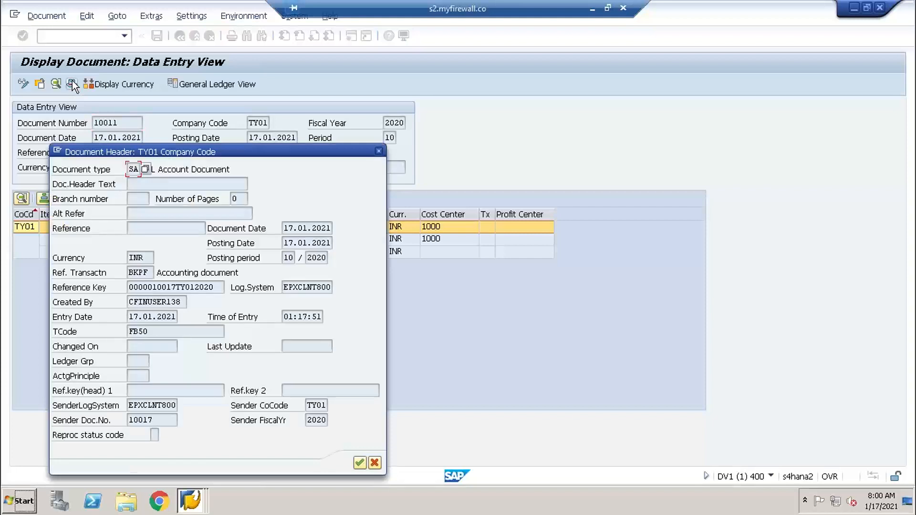
drag(134, 287, 310, 279)
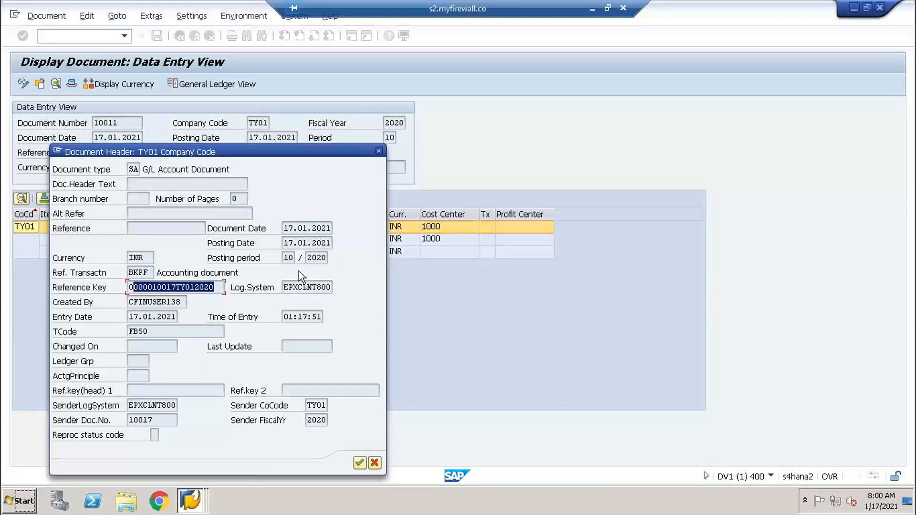
click(321, 287)
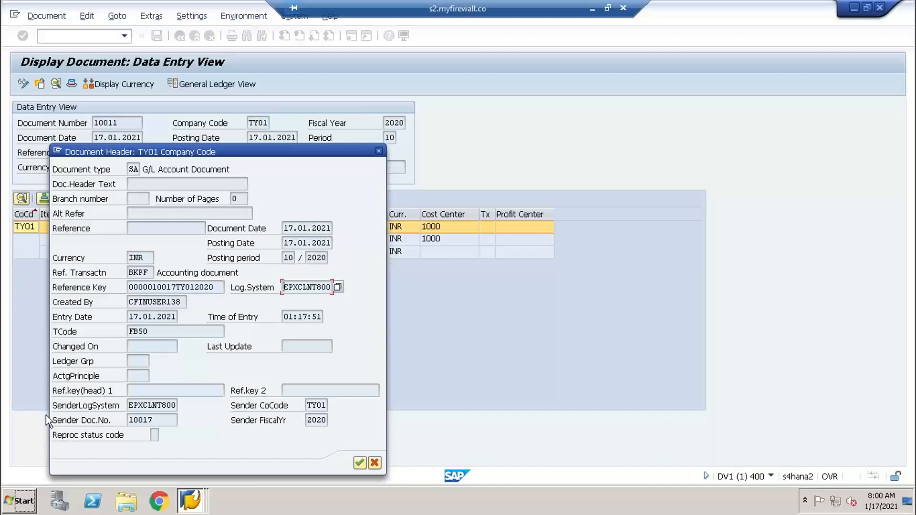
click(359, 462)
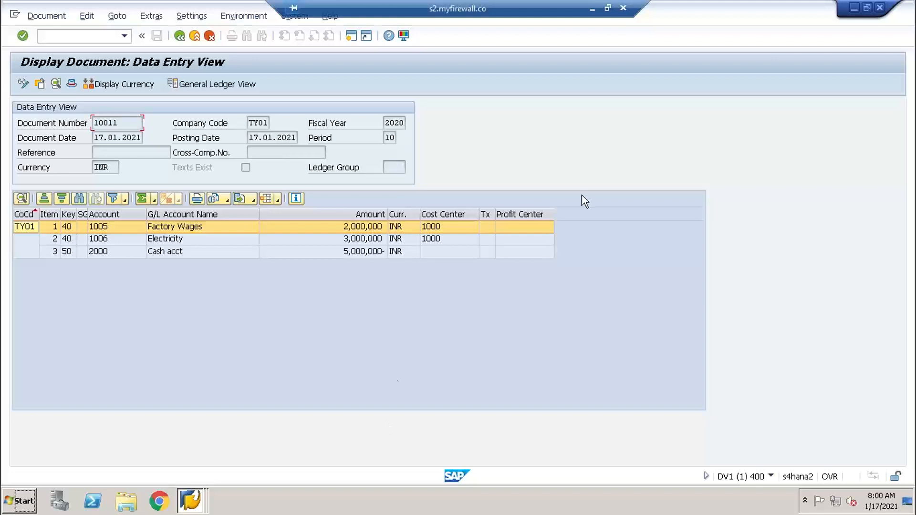
- Switch to OneNote and review the CFIN architecture diagram at the beginning of the notes page
click(591, 8)
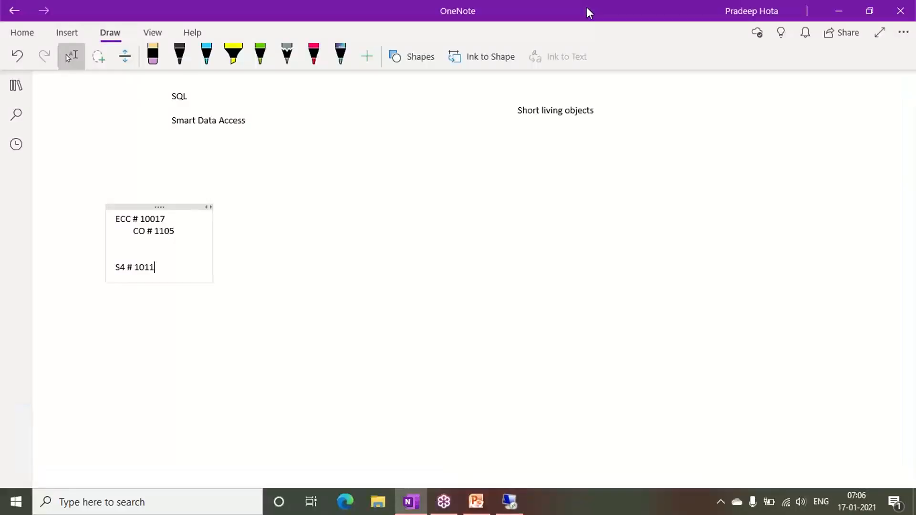
scroll(604, 175, up, 8)
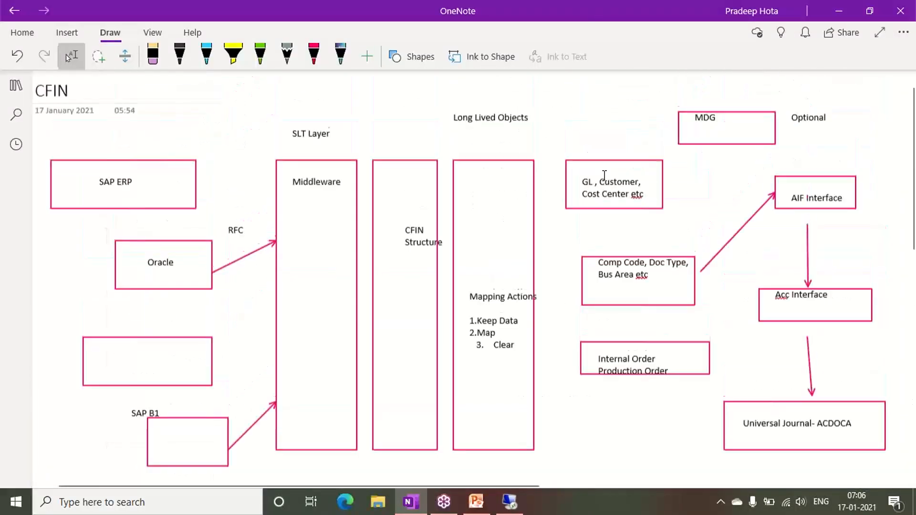
scroll(605, 176, down, 5)
scroll(605, 176, up, 5)
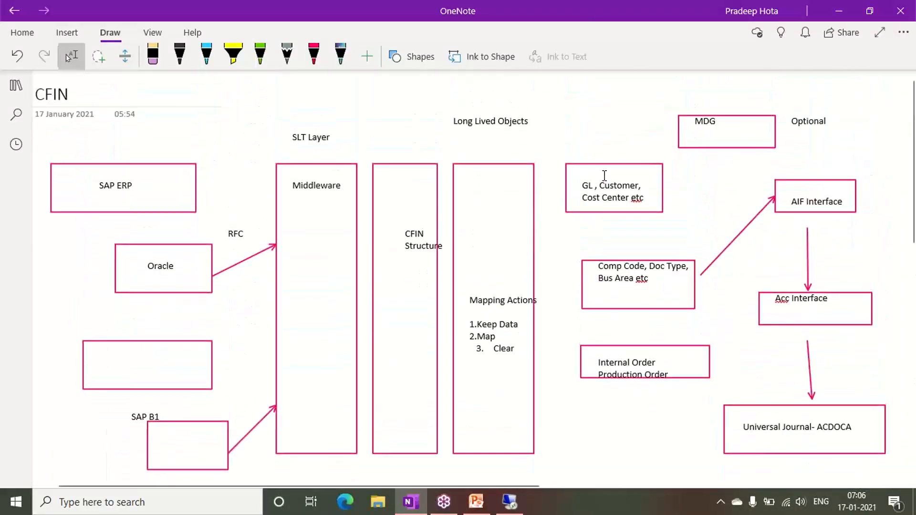
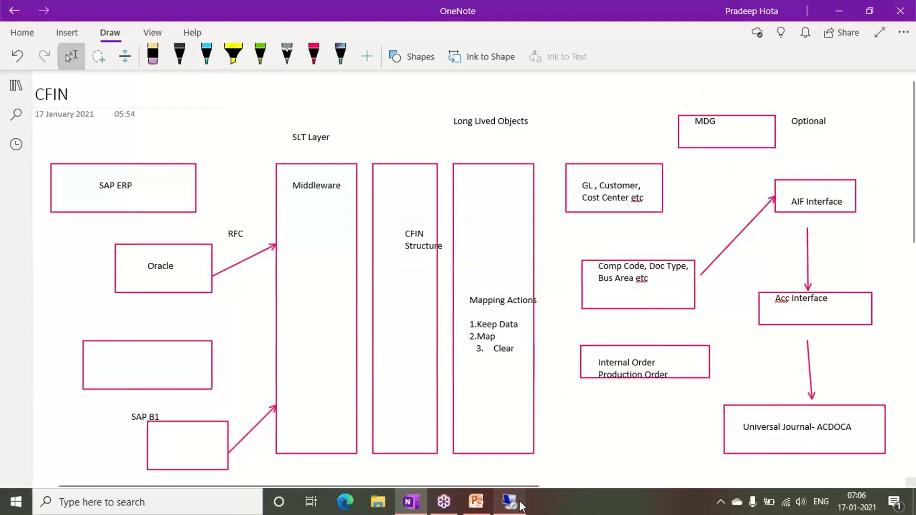
- Switch to the remote SAP session showing document 10011 and end the S/4HANA session with the /nex command
mouse_move(523, 501)
click(512, 410)
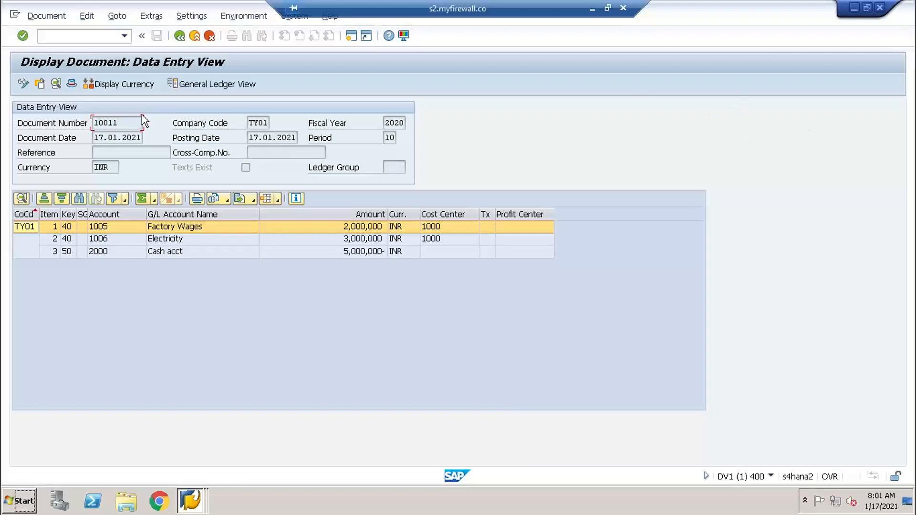
click(68, 37)
text(/nex)
key(Return)
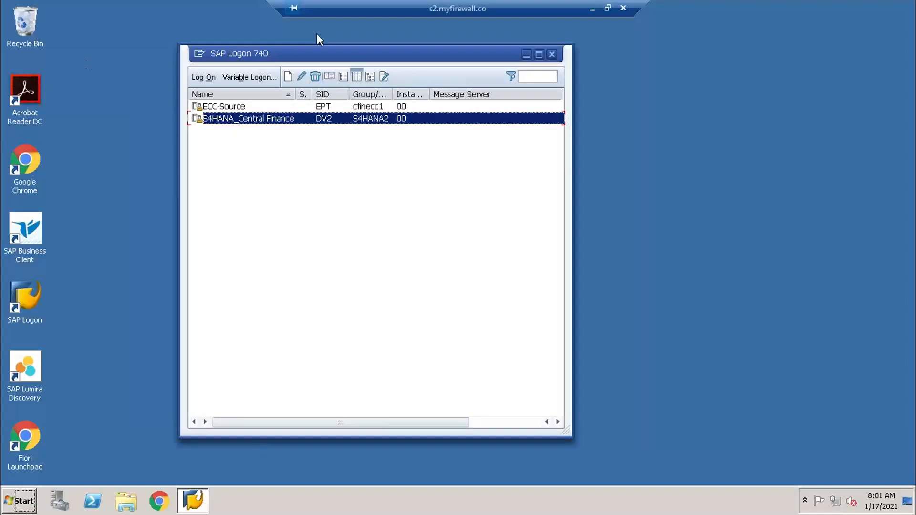
- In OneNote, add the note "FICO posting - CFIN_ACCHD/CFIN_ACCIT" beside the ECC and S4 document numbers
click(592, 9)
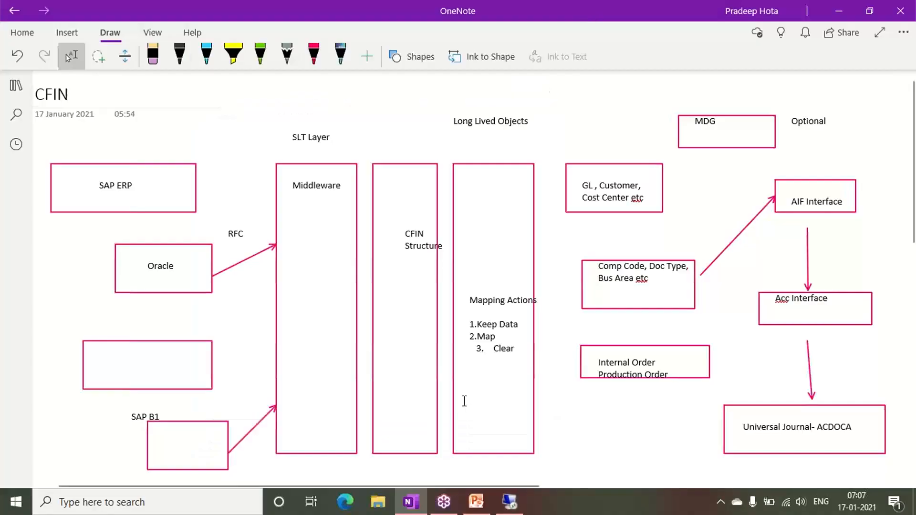
scroll(462, 396, down, 8)
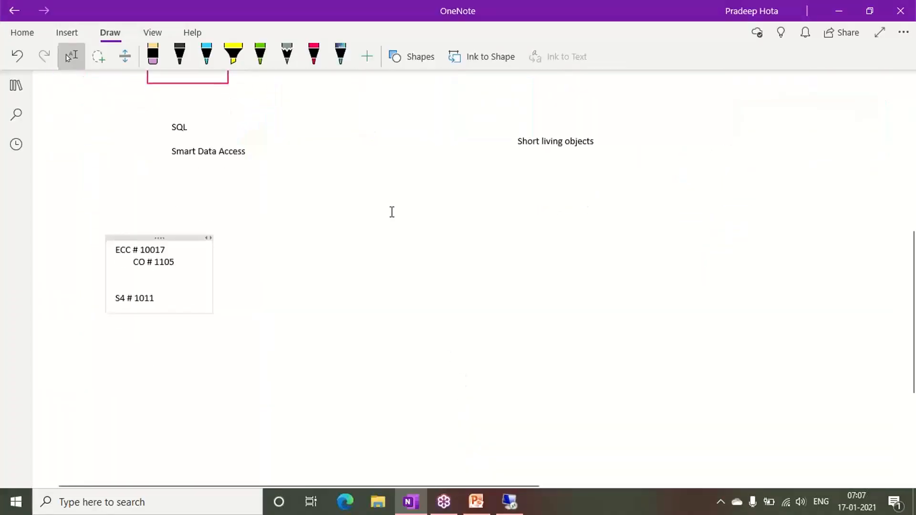
click(380, 245)
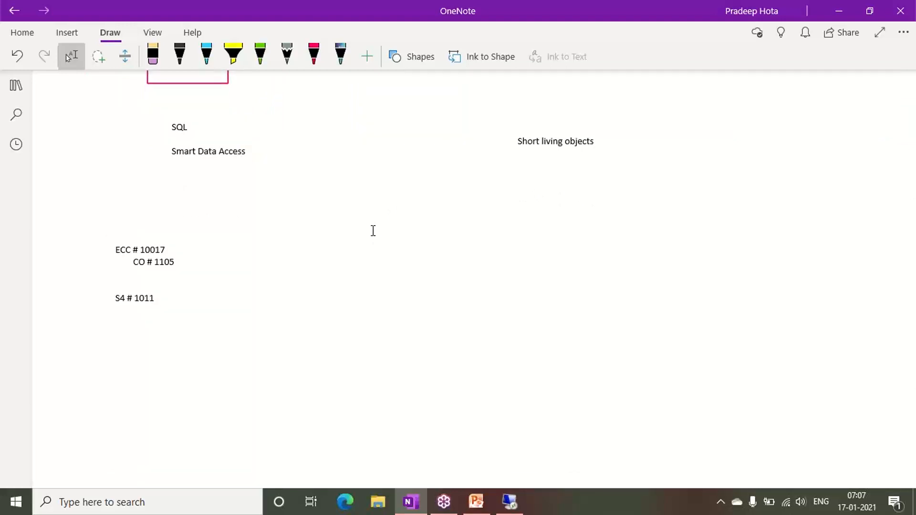
text(FICO pos)
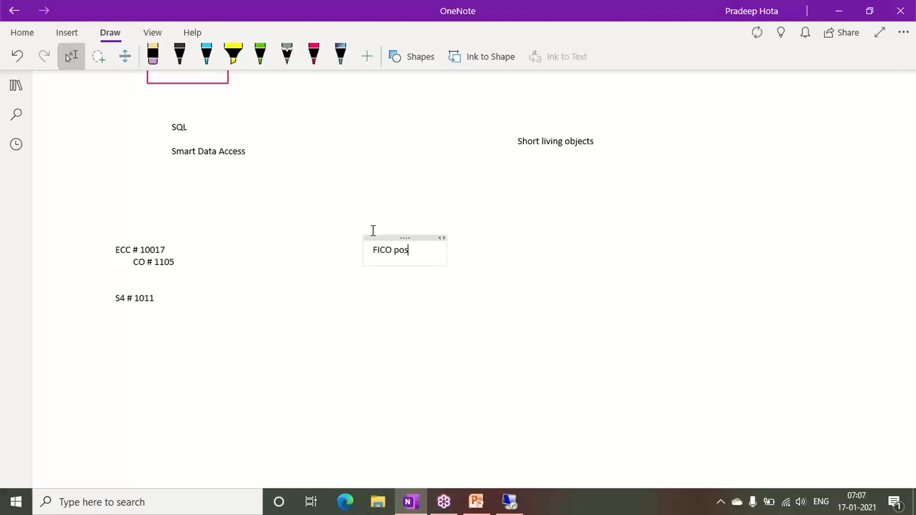
text(ting -  CFIN)
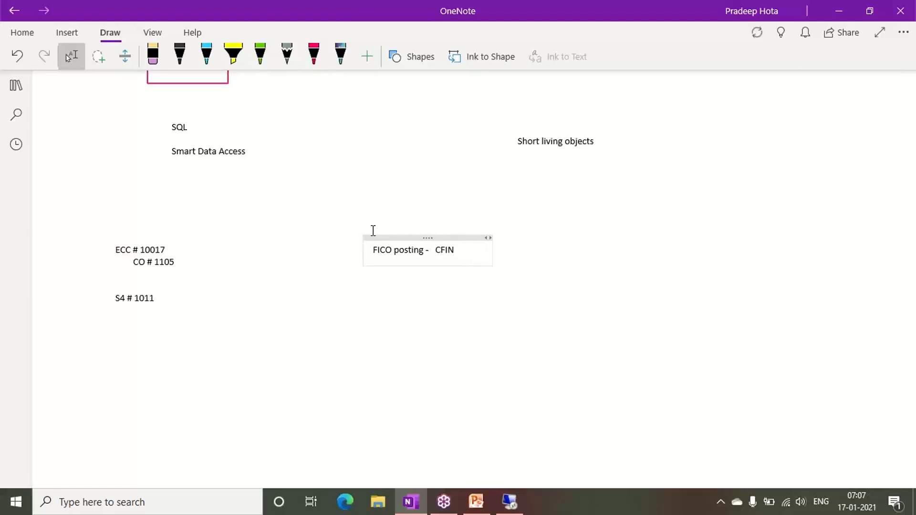
text(_ACCH)
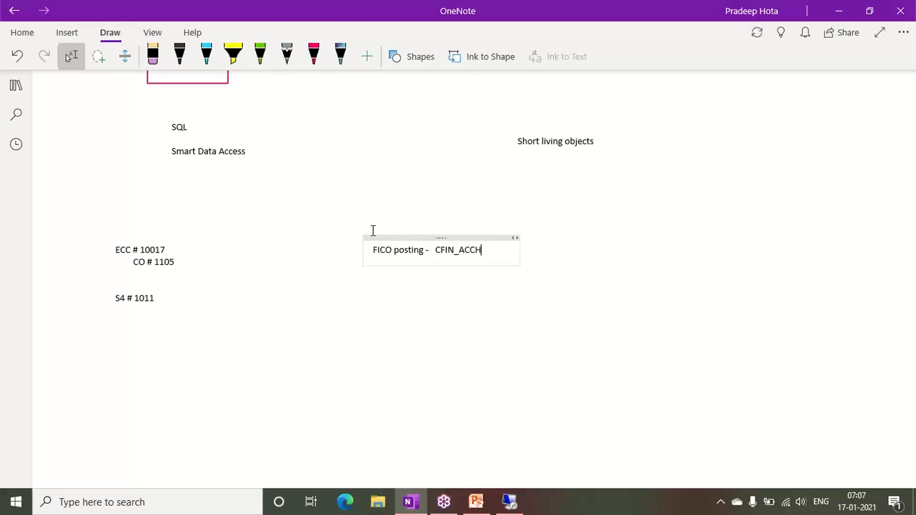
text(D/CFIN_A)
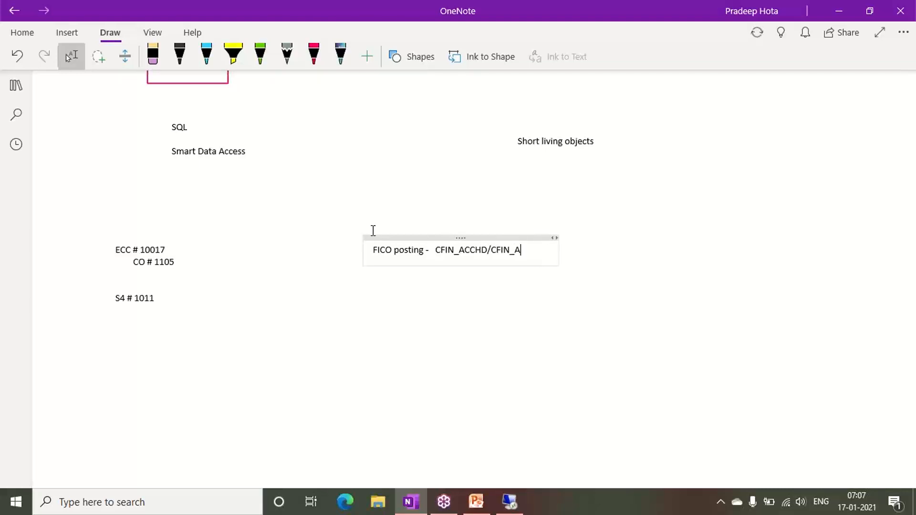
text(CCIT)
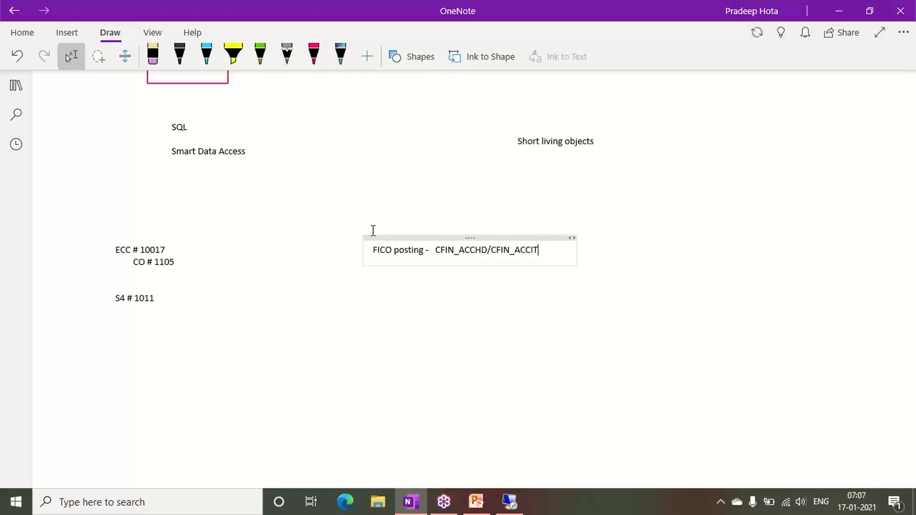
key(Return)
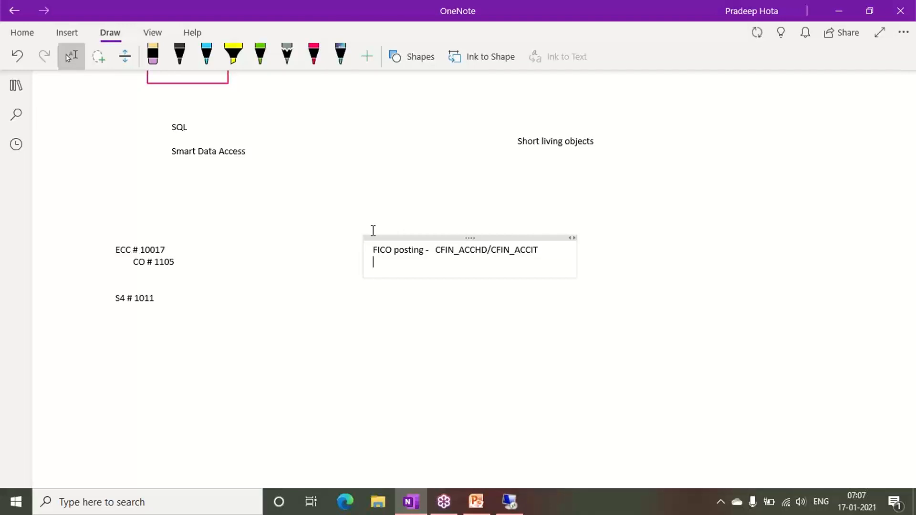
- Add the line "Secondary Posting - COBK" below the FICO posting note
text(Secondary Posting  -)
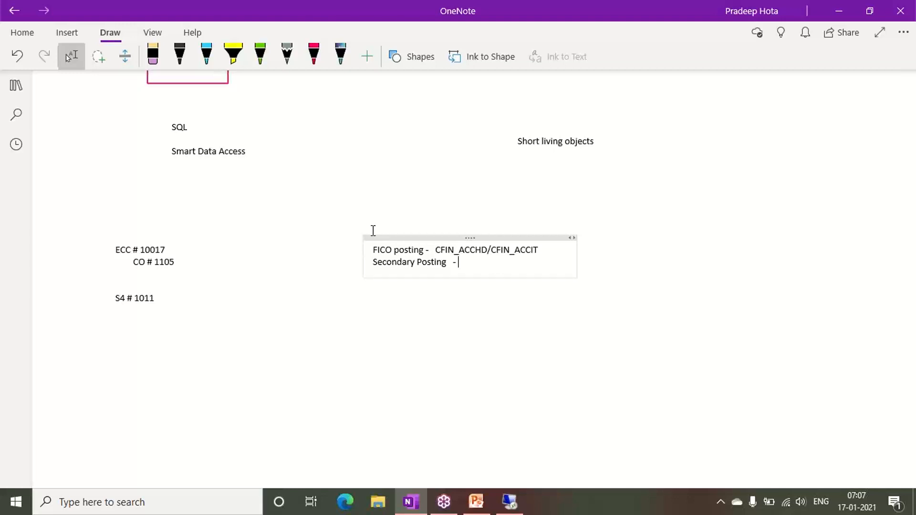
text(COBK)
key(Return)
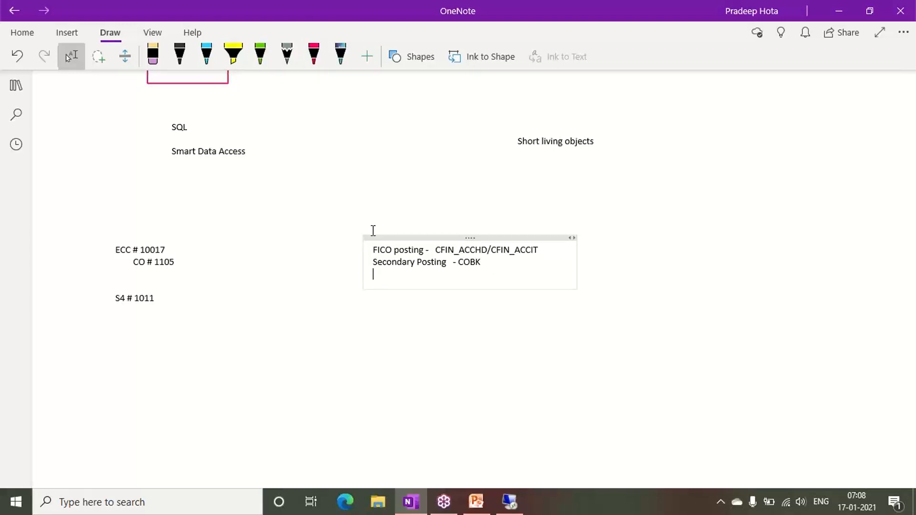
- Add the line "Cost Object Mapping - AUFK" below the secondary posting line
text(Cost Object Mappn)
key(BackSpace)
text(ing )
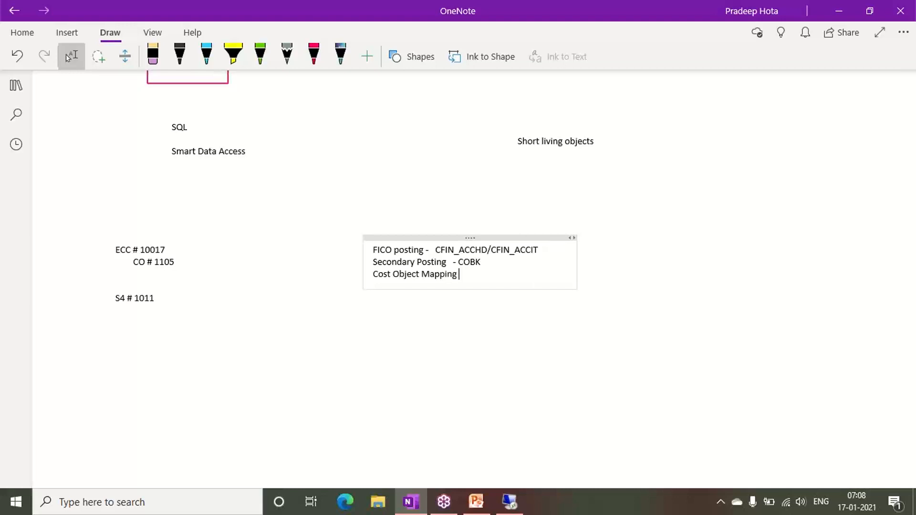
text(- AUFK)
- Switch to the remote SAP Logon and log on to the ECC-Source system, client 800, with the user name and password
click(520, 501)
key(Up)
key(Return)
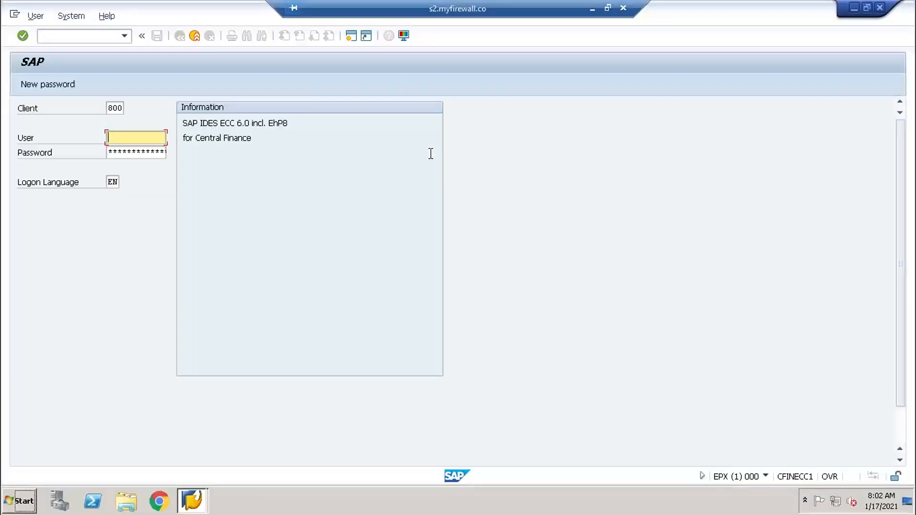
text(c)
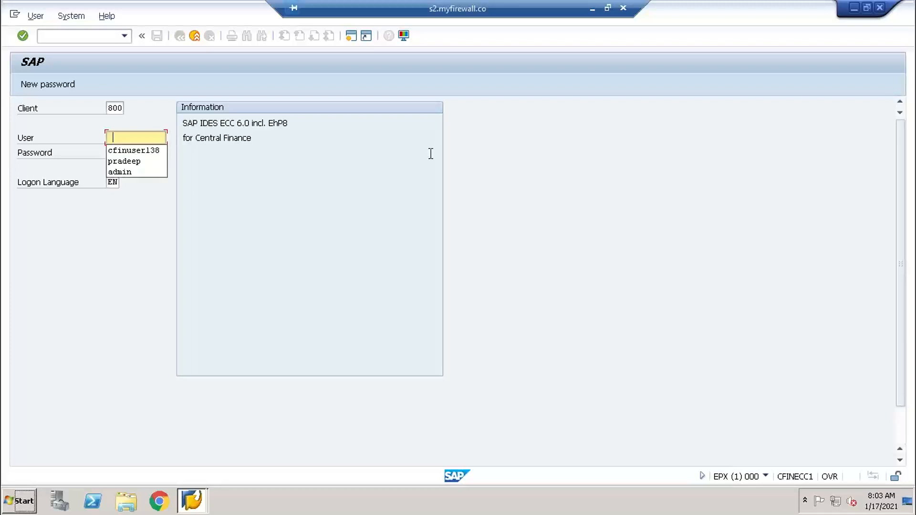
key(Down)
key(Return)
key(Tab)
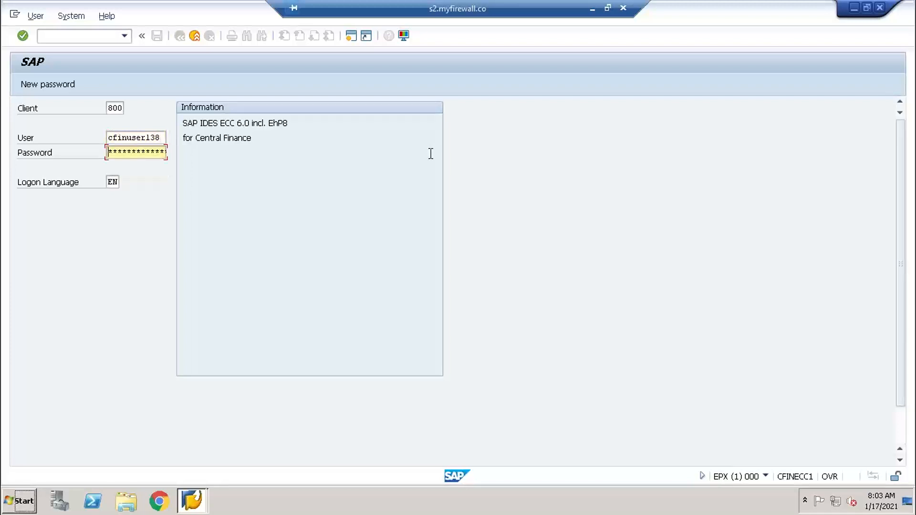
text(*******)
key(Return)
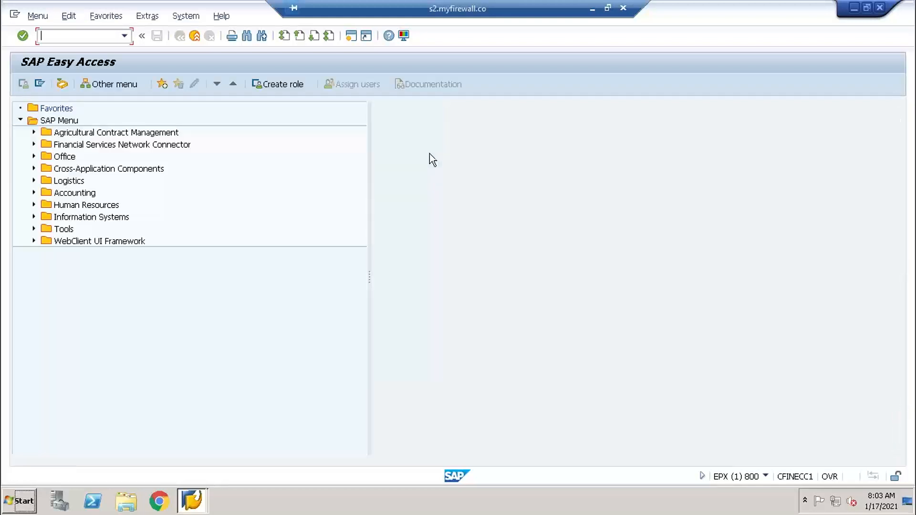
- Start transaction LTRC and open the SLT_CFIN configuration to view its replicated tables
text(LTRC)
key(Return)
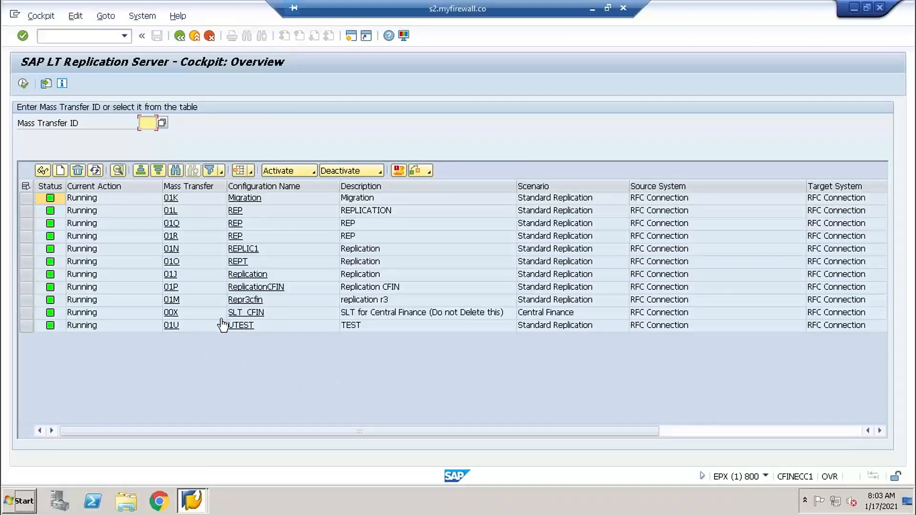
click(248, 312)
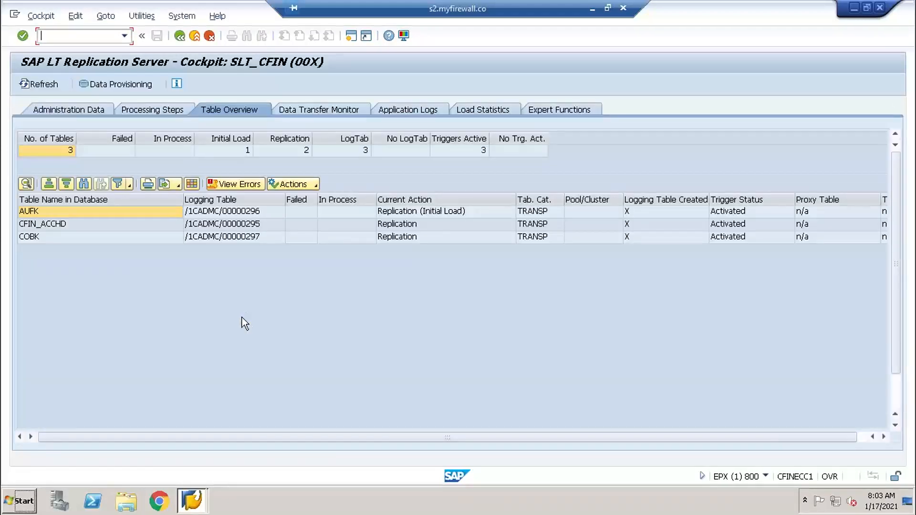